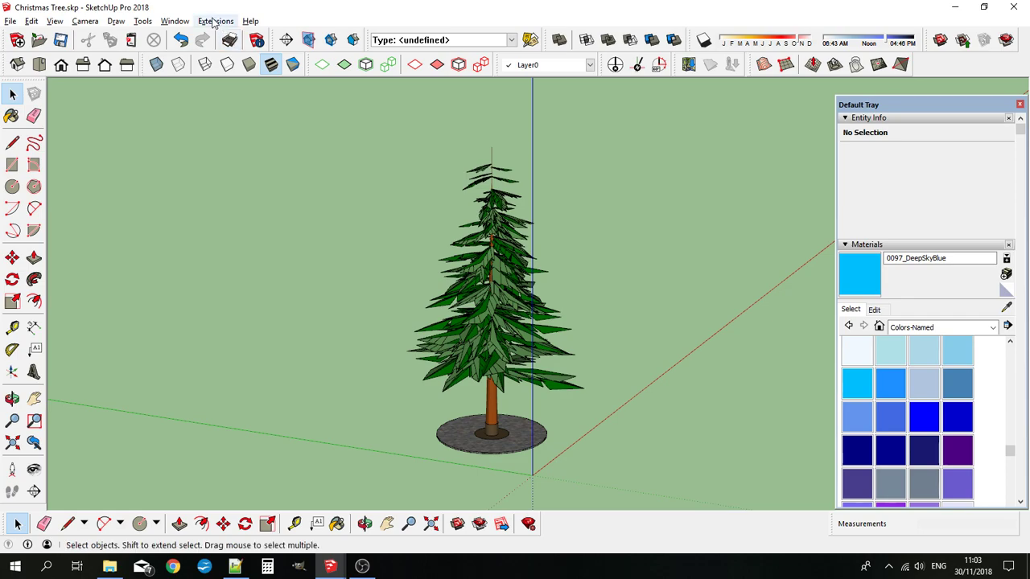
Step: Create a default white FMS_Dodecahedron from the Extensions menu and place it beside the tree's middle
click(214, 22)
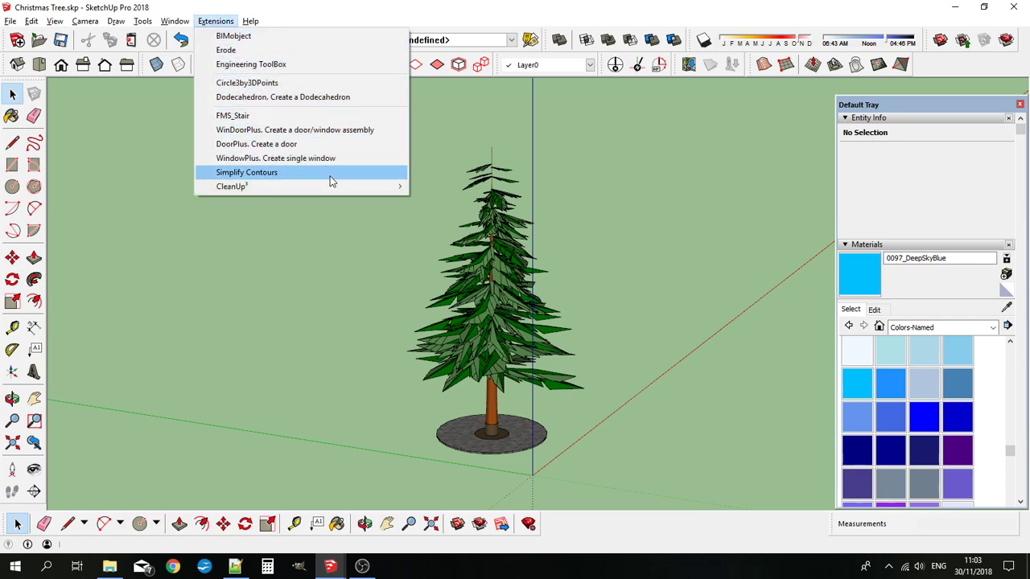
click(243, 97)
click(453, 313)
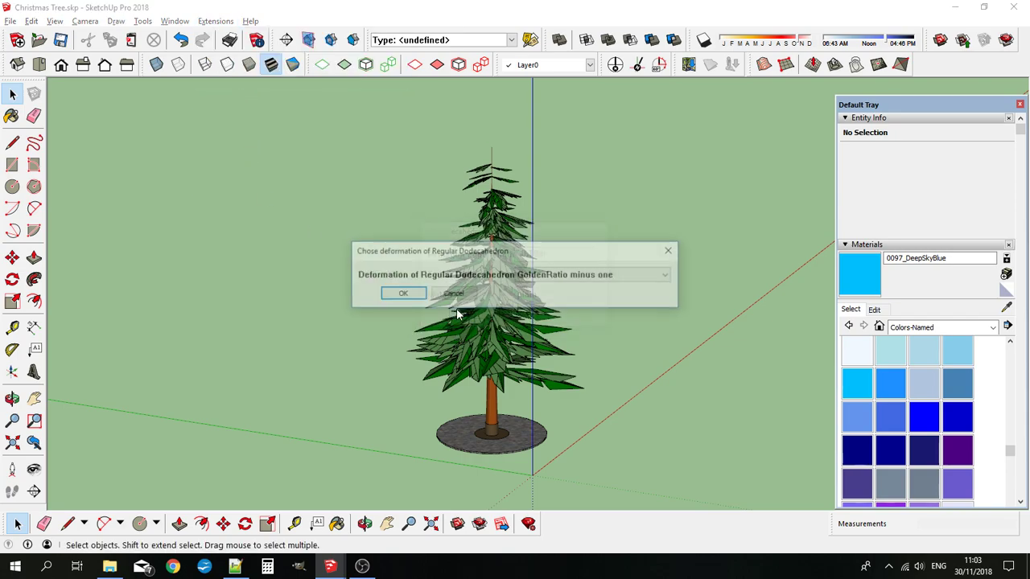
click(402, 293)
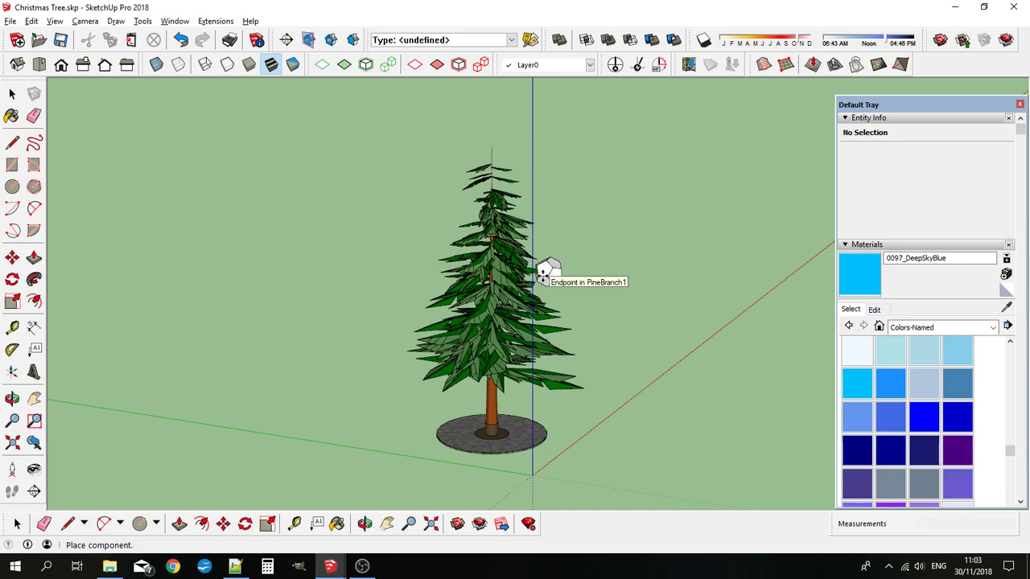
click(543, 273)
click(12, 95)
scroll(561, 296, up, 3)
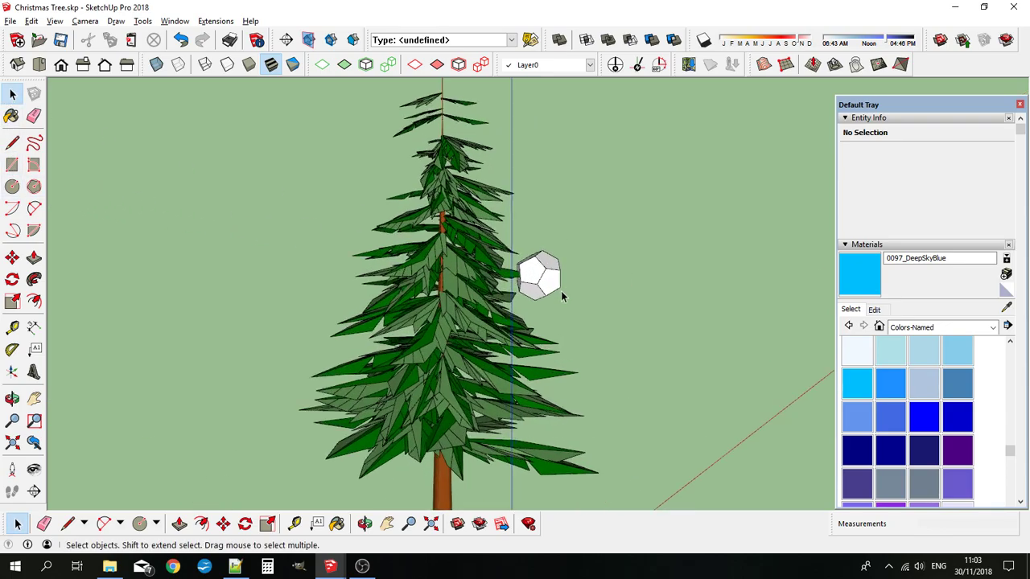
scroll(561, 296, up, 3)
middle_drag(552, 292, 520, 295)
Step: Edit the dodecahedron to a 0.02m pentagon edge length with christmas texture 1 material
right_click(537, 274)
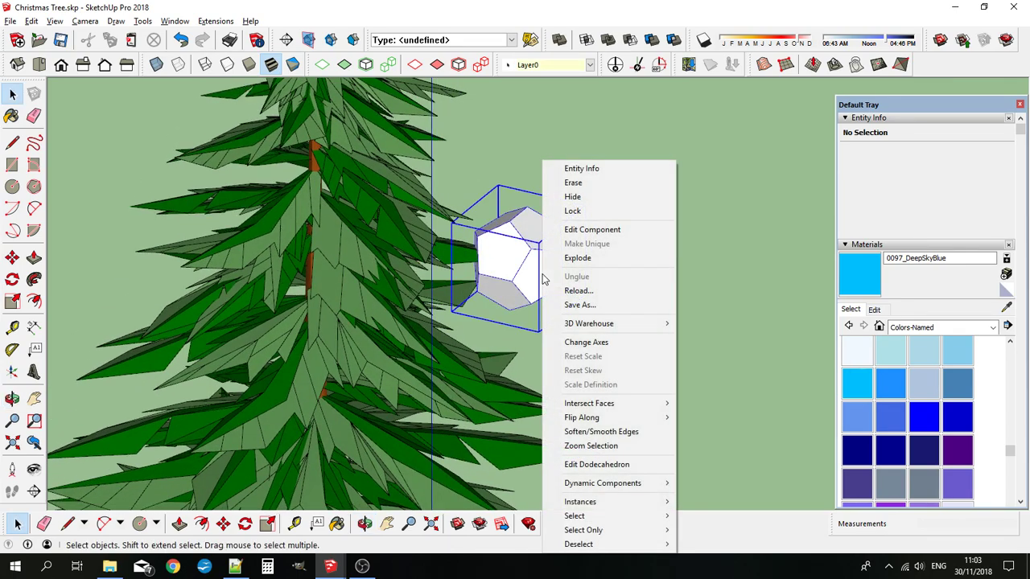
click(613, 464)
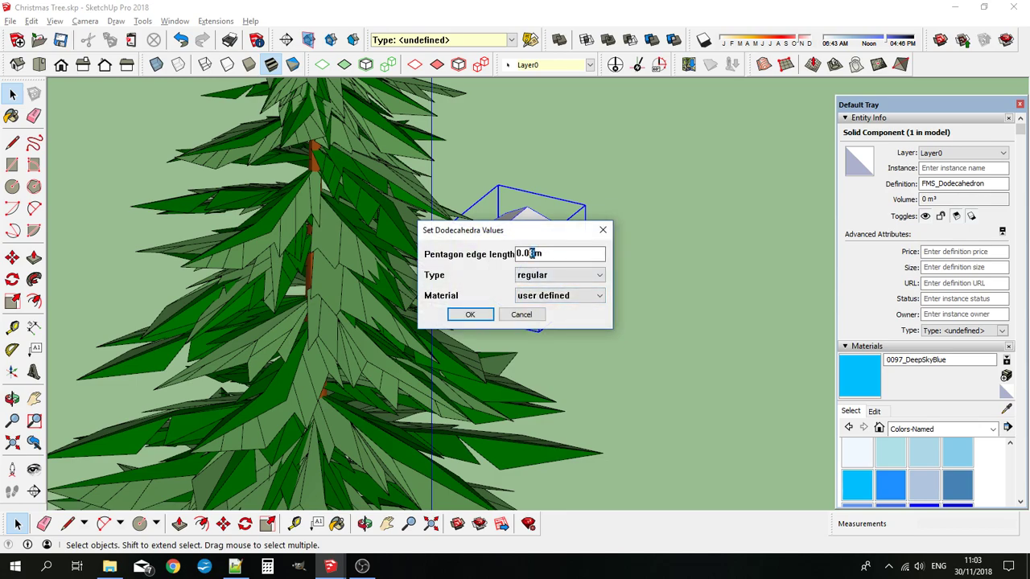
text(2)
click(541, 299)
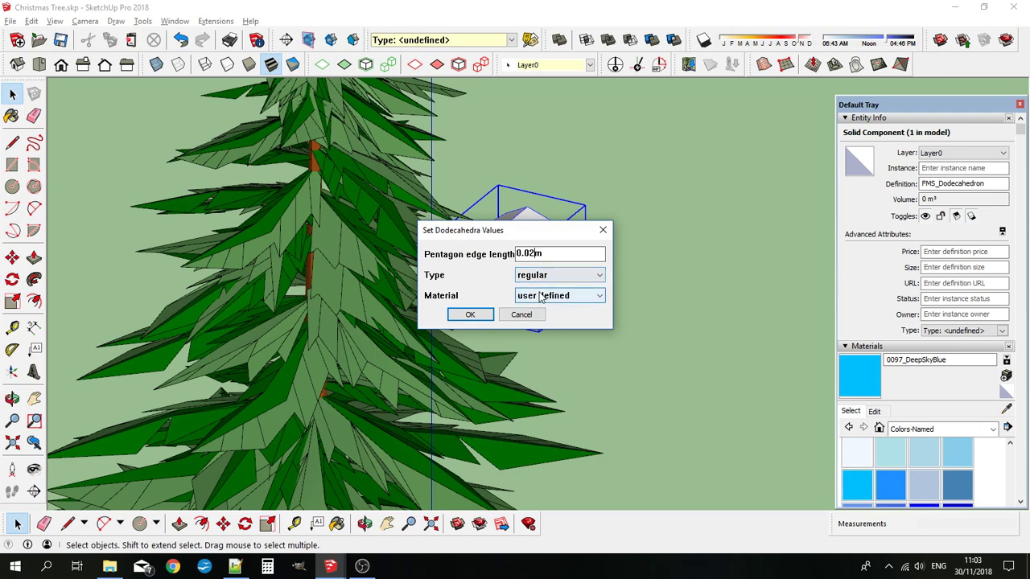
click(555, 340)
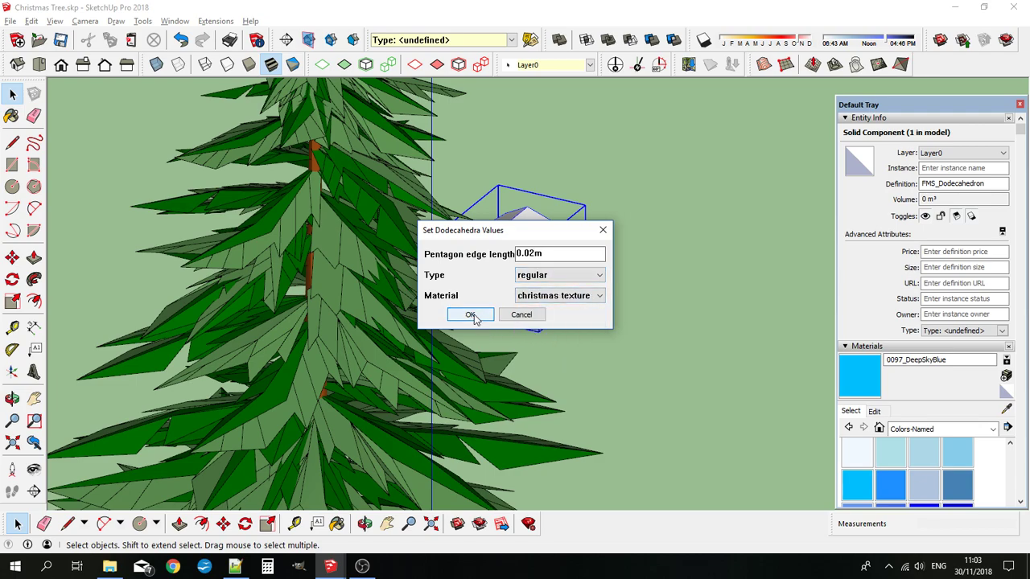
click(470, 314)
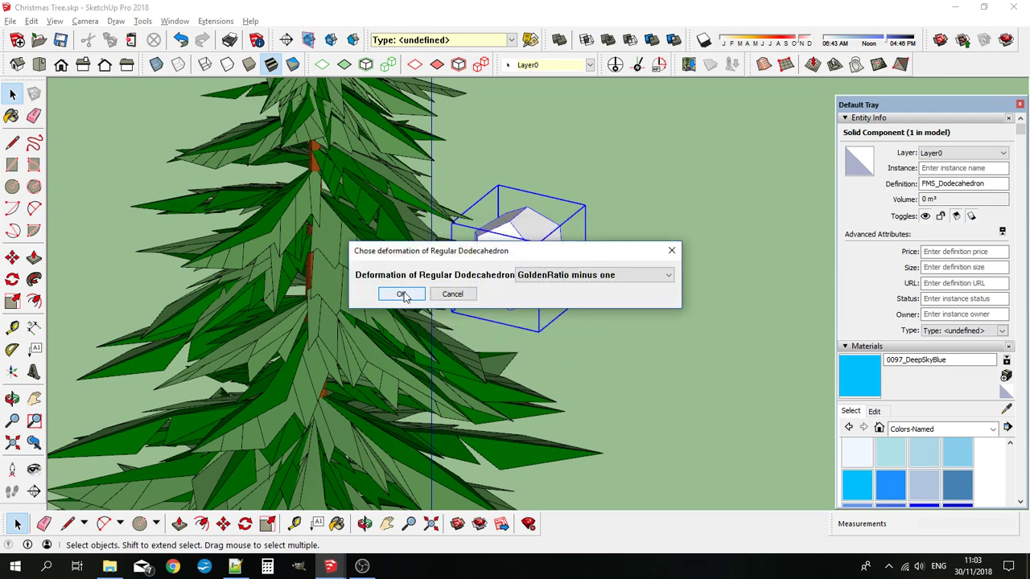
click(566, 275)
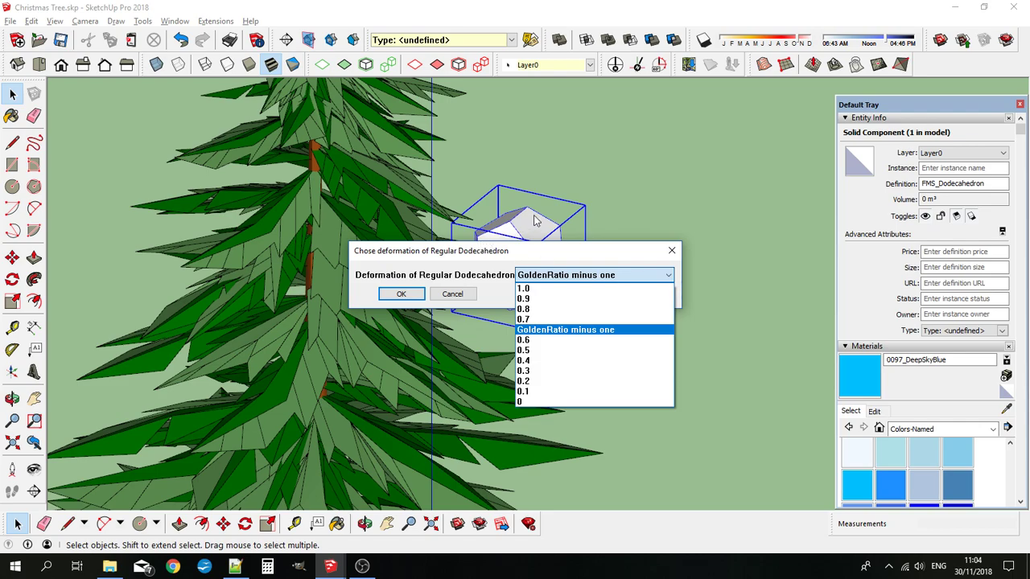
Step: Apply a deformation of 1.0 to rebuild the red dodecahedron
click(524, 288)
click(401, 294)
scroll(515, 258, up, 5)
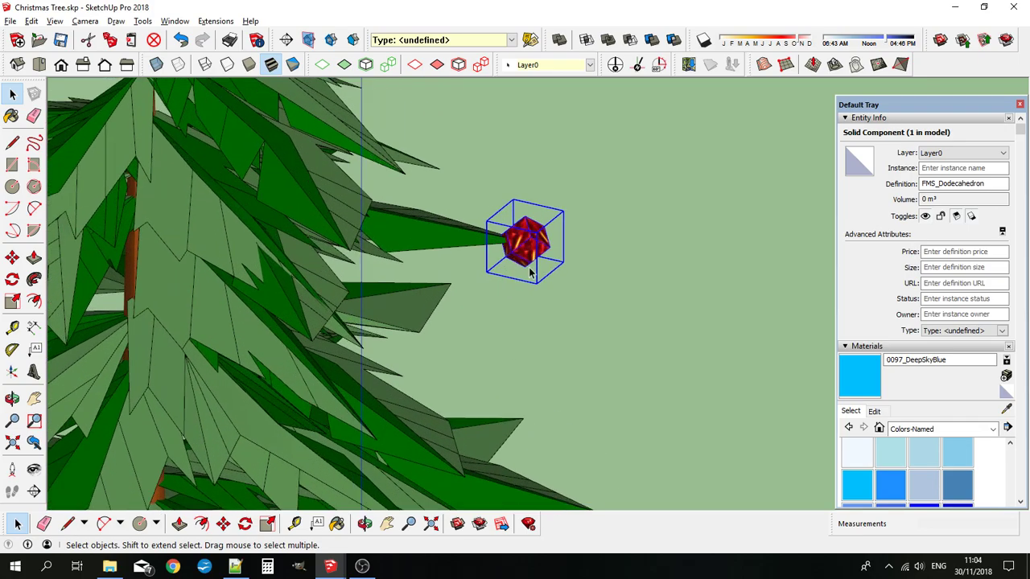
middle_drag(514, 257, 641, 223)
scroll(521, 258, up, 3)
Step: Re-edit the dodecahedron with deformation 0, turning it into a cube
right_click(532, 261)
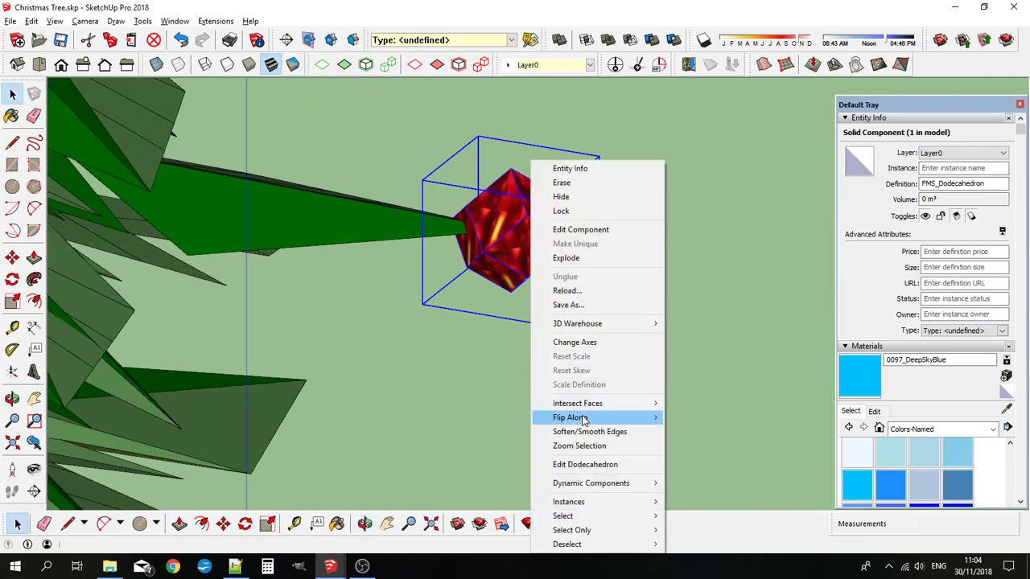
click(587, 464)
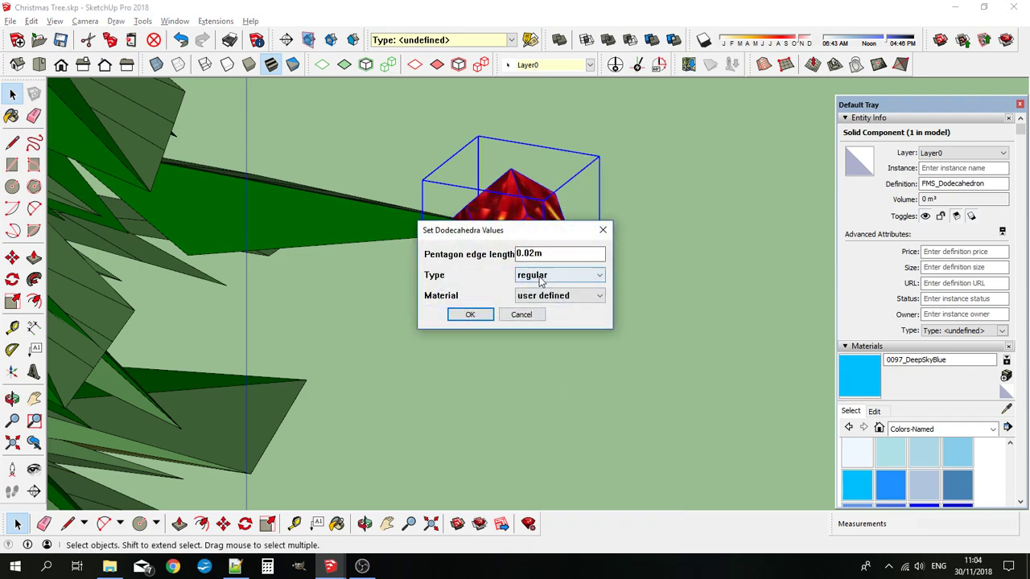
click(480, 314)
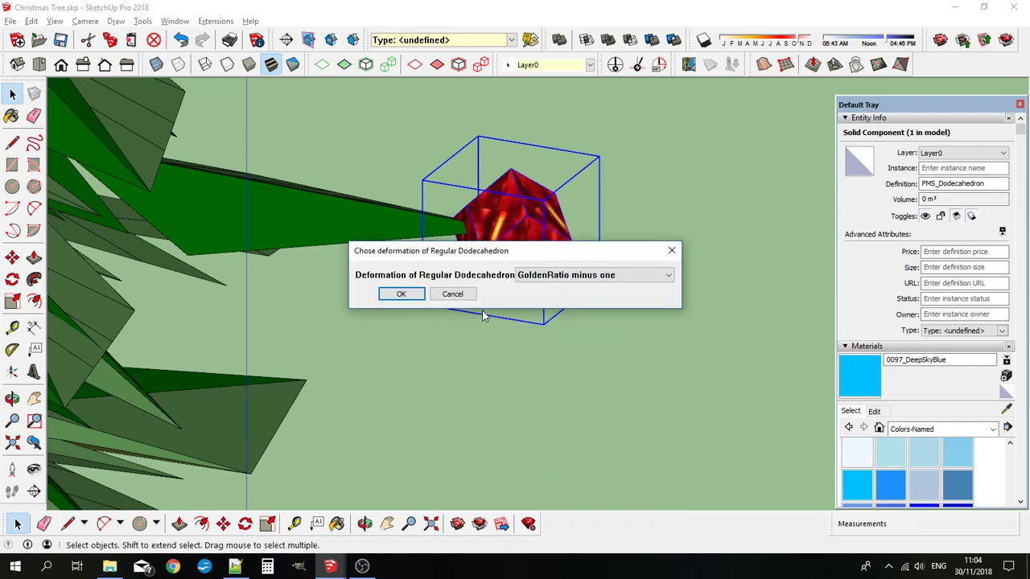
click(563, 276)
click(549, 398)
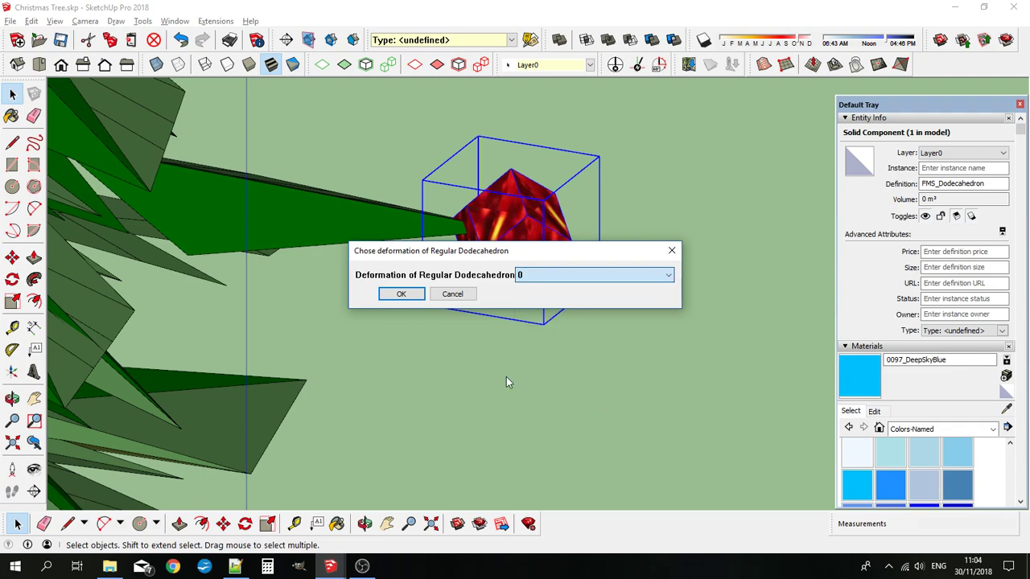
click(406, 294)
middle_drag(408, 294, 508, 252)
Step: Change the cube's deformation to 0.8
right_click(507, 252)
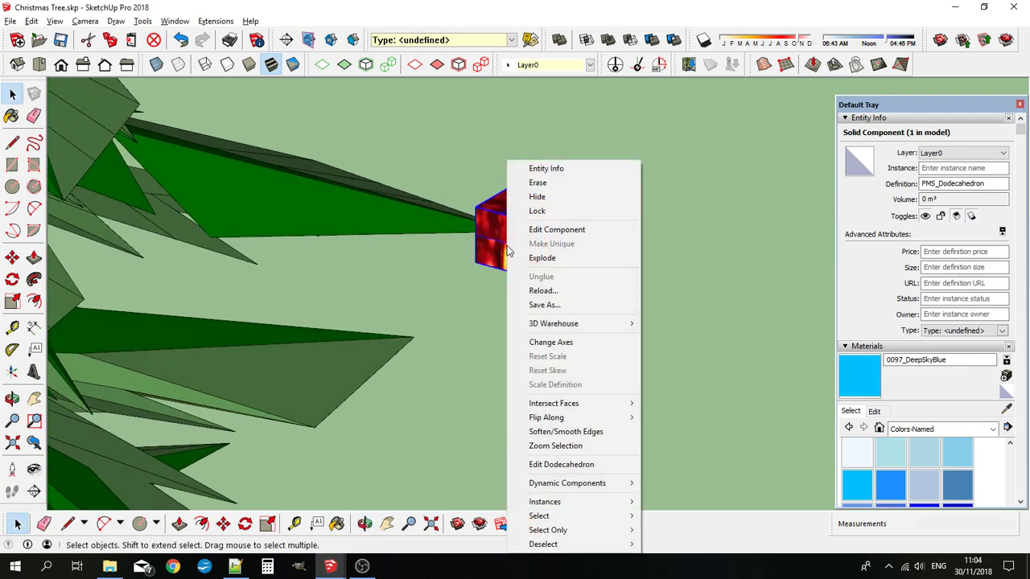
click(569, 466)
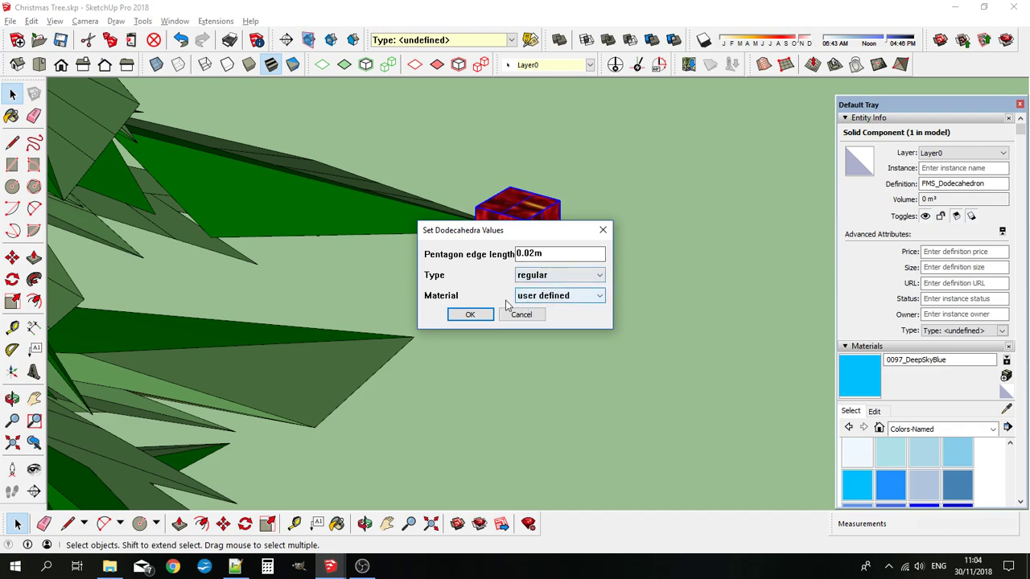
click(471, 315)
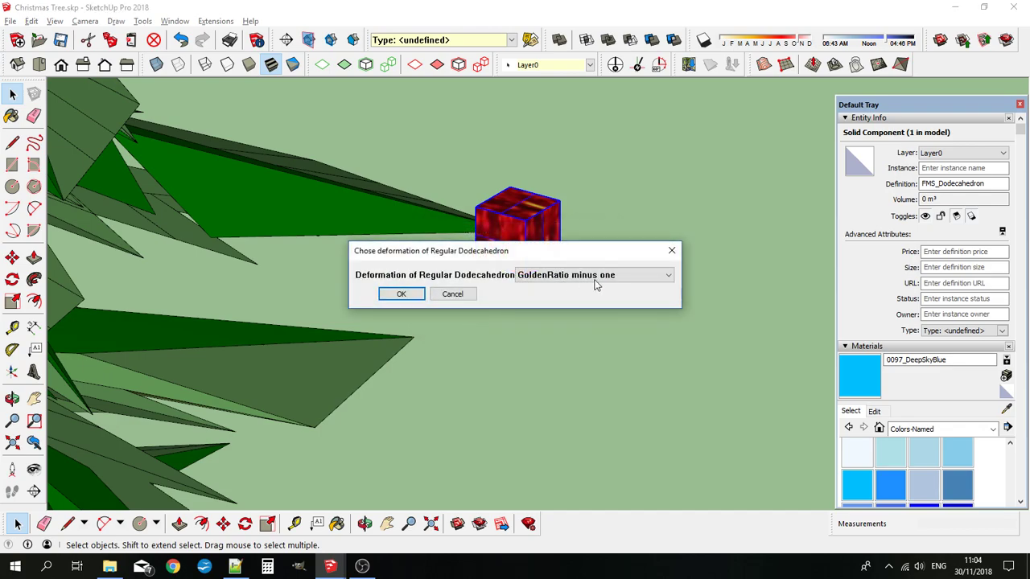
click(553, 276)
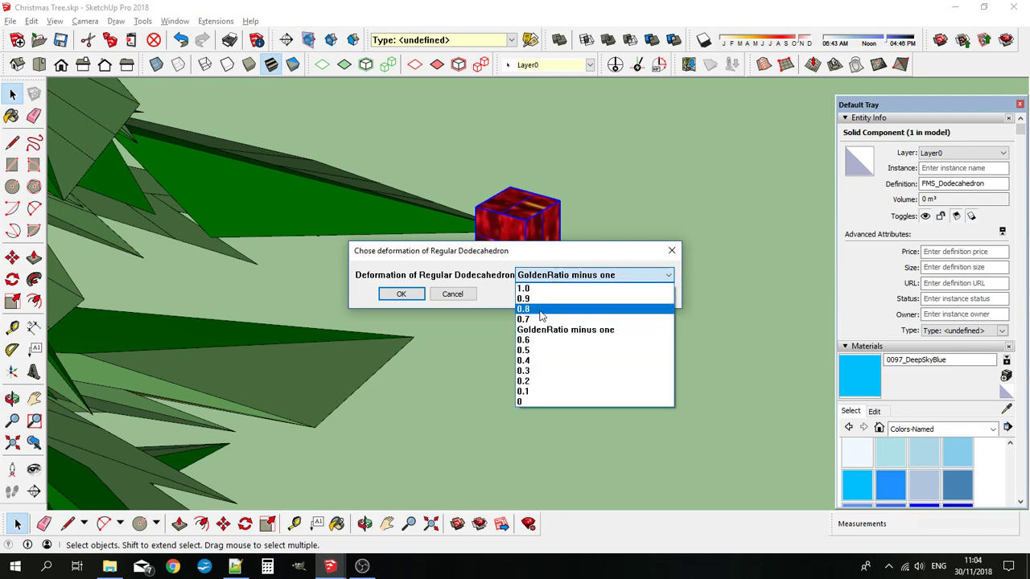
click(540, 308)
click(401, 294)
middle_drag(386, 292, 509, 227)
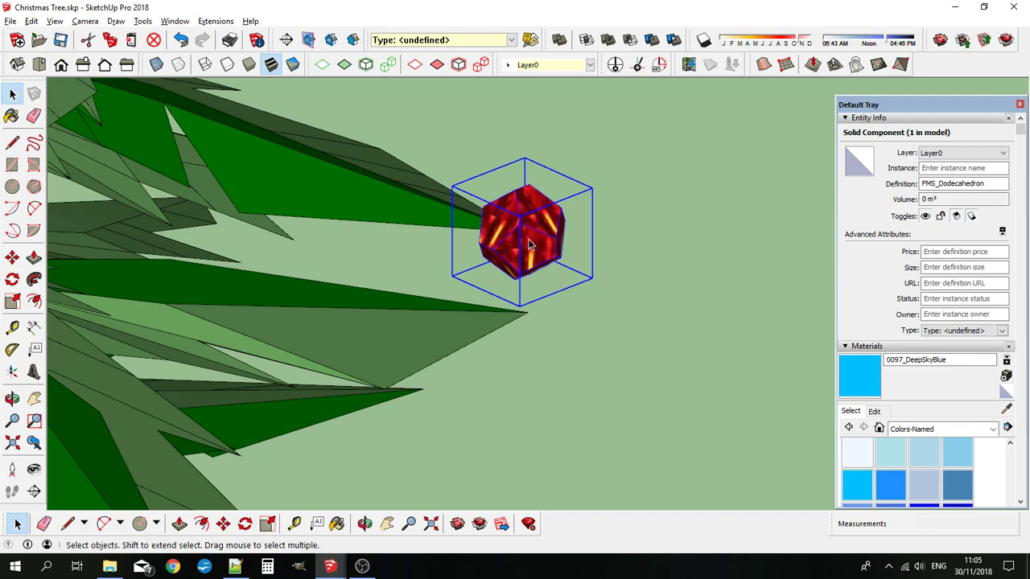
Step: Settle on the GoldenRatio minus one deformation for the red ornament
right_click(529, 245)
click(579, 466)
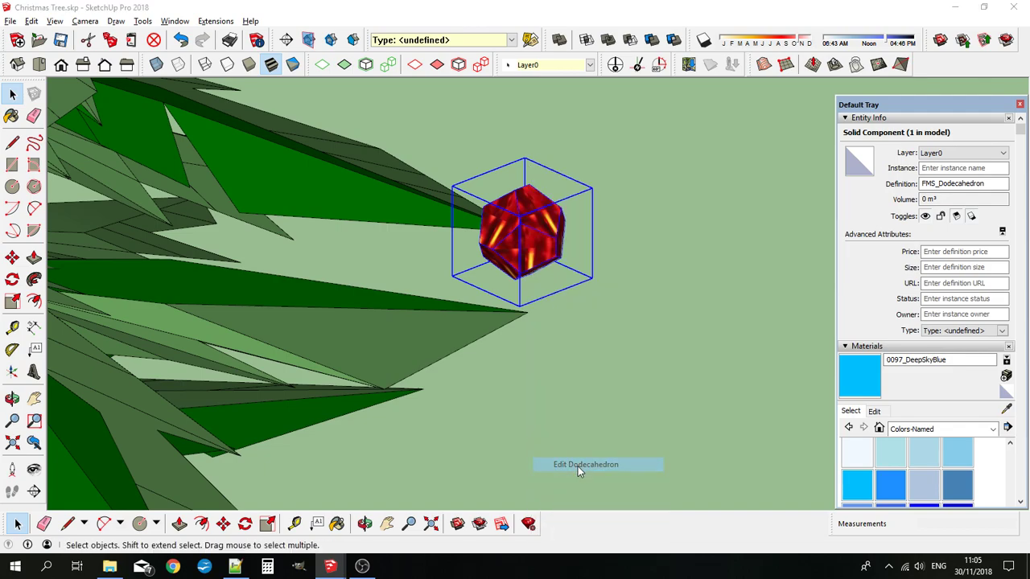
click(489, 318)
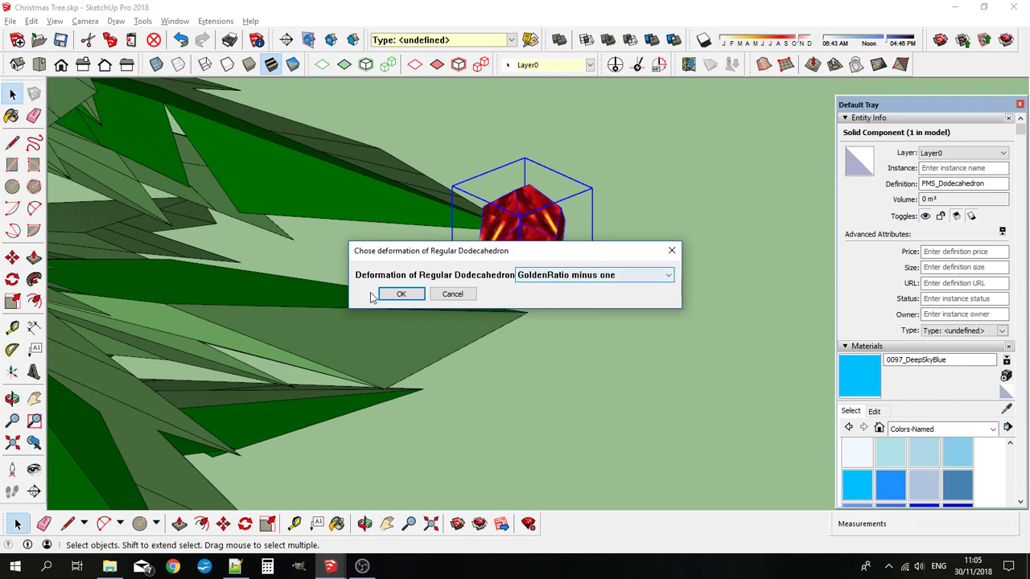
click(384, 296)
middle_drag(527, 240, 609, 241)
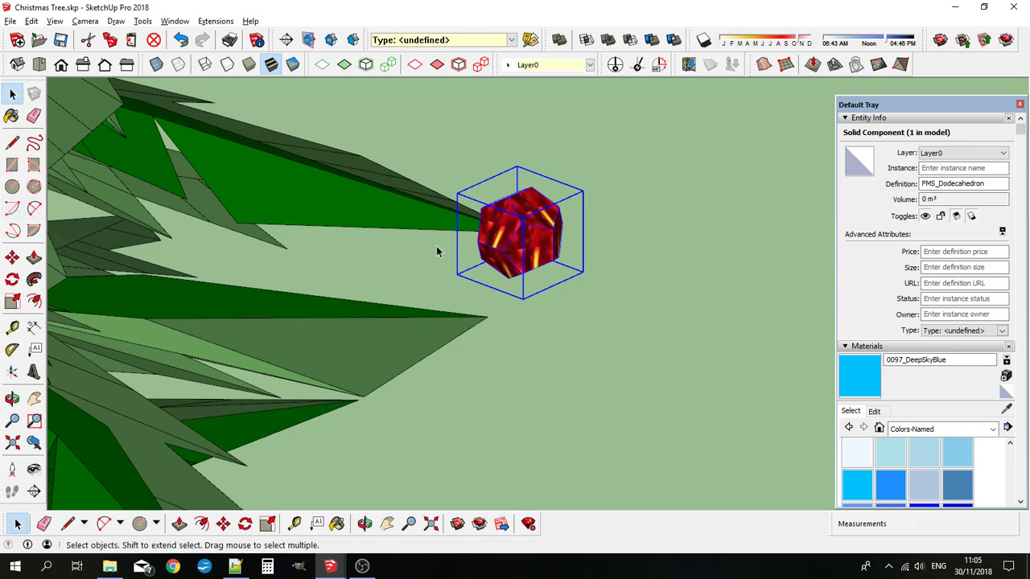
Step: Draw a vertical hanging line up from the bauble's top and group it with the ornament
click(67, 524)
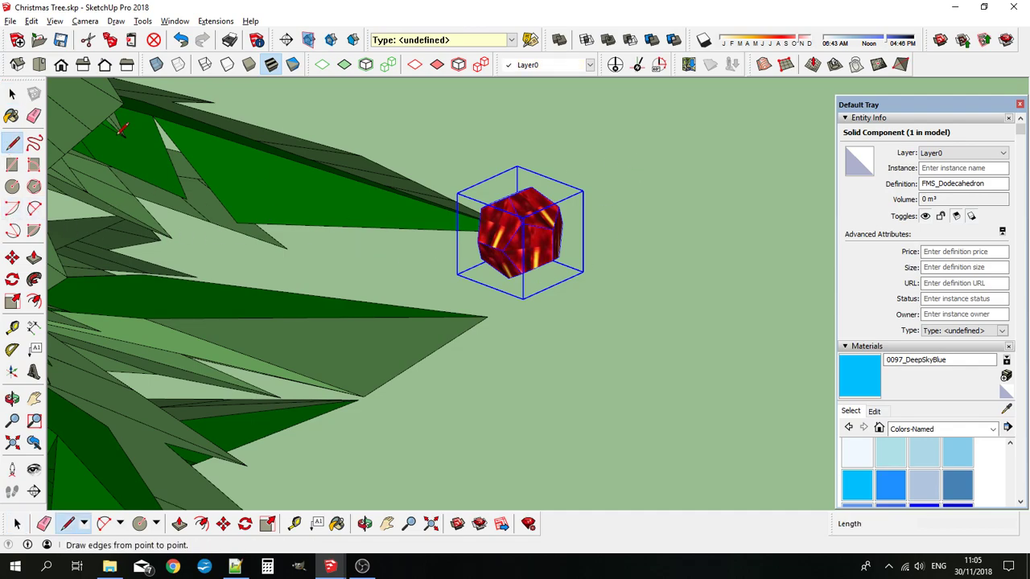
click(520, 191)
click(519, 130)
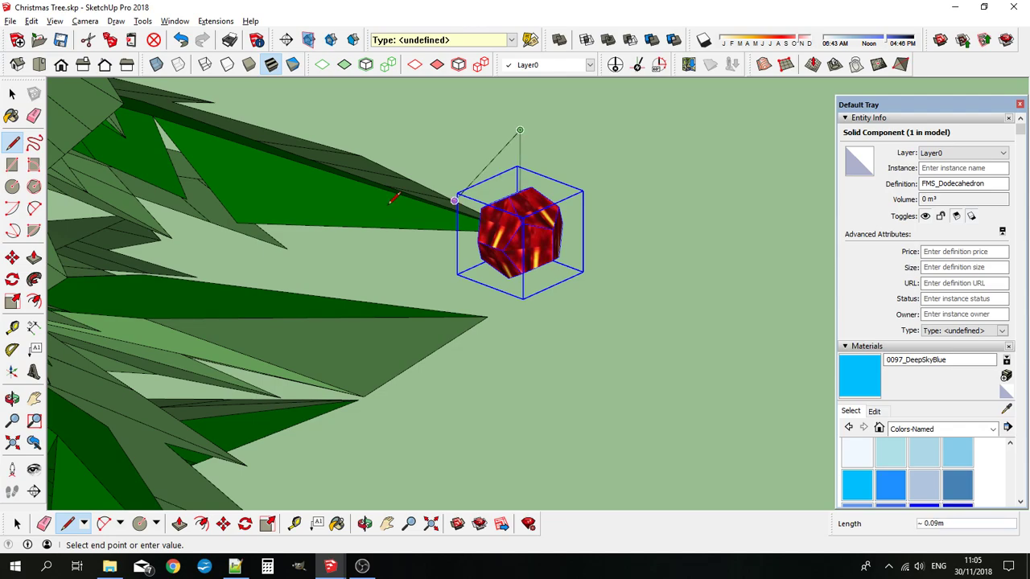
click(14, 94)
click(14, 94)
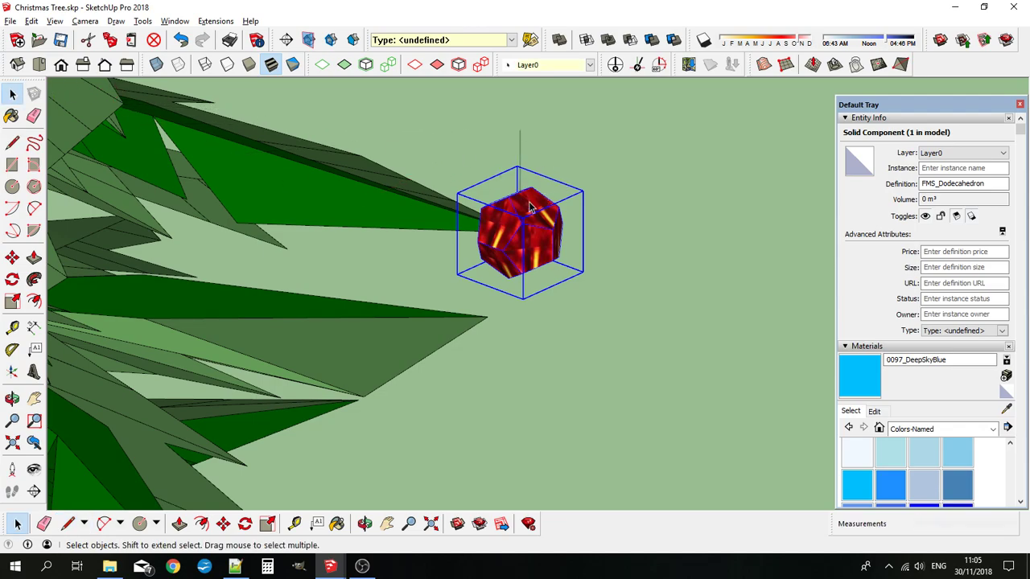
shift+click(520, 169)
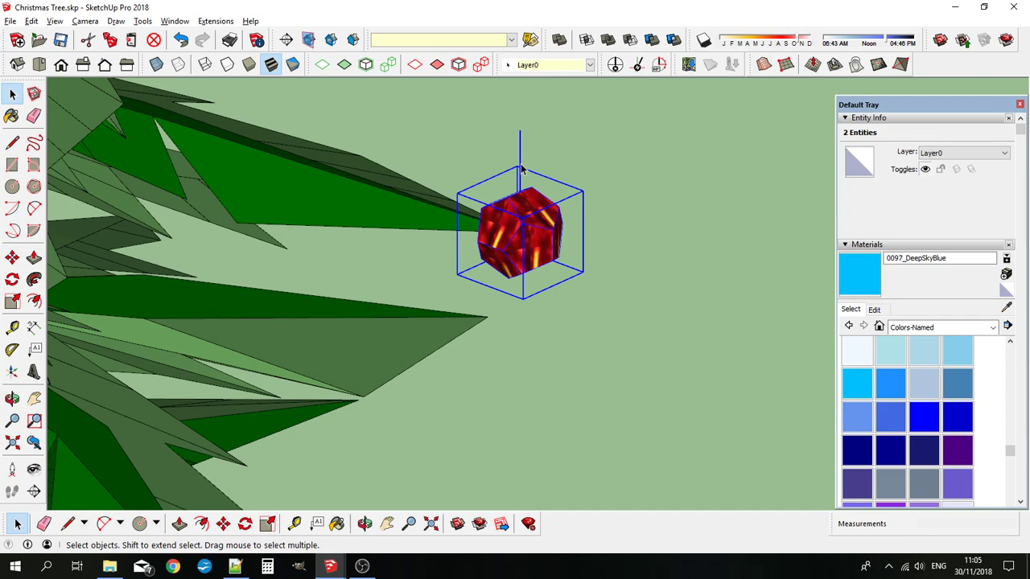
key(ctrl+g)
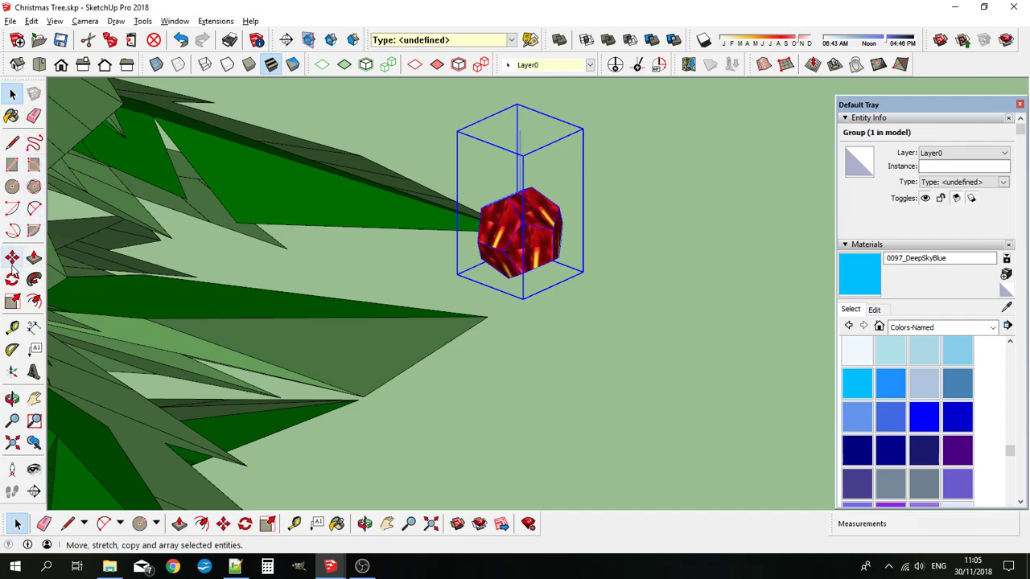
Step: Pick up the bauble group with the Move tool
click(12, 259)
click(516, 125)
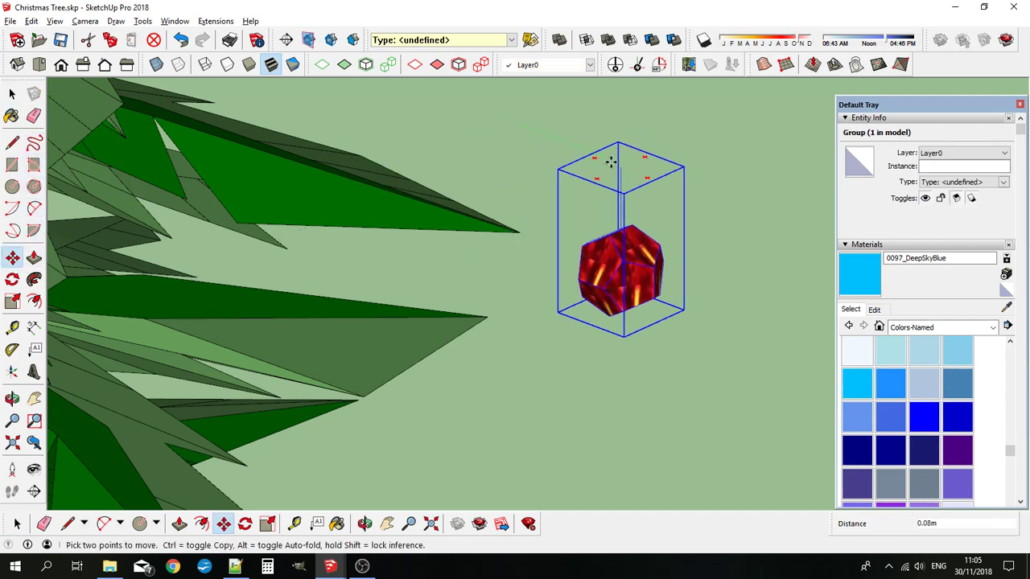
scroll(676, 222, down, 3)
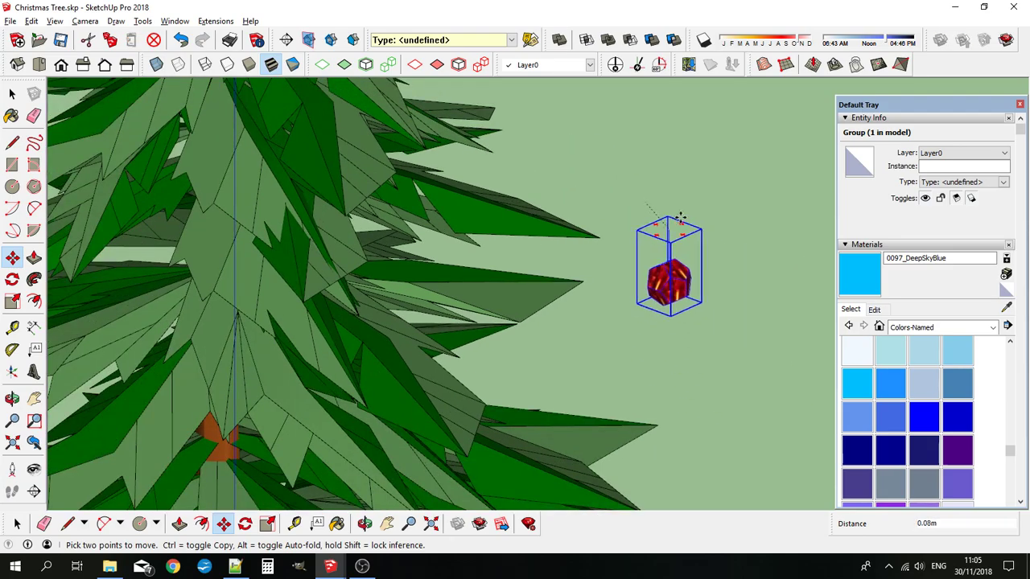
Step: Drop the bauble near the treetop and Ctrl-copy it onto two right-side branches
scroll(679, 219, down, 5)
middle_drag(660, 273, 547, 315)
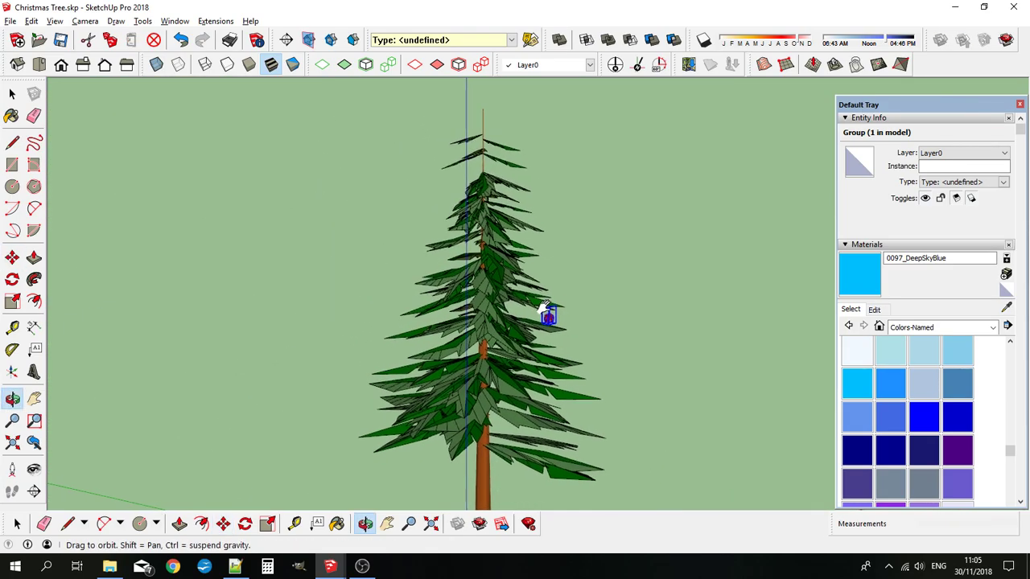
click(453, 147)
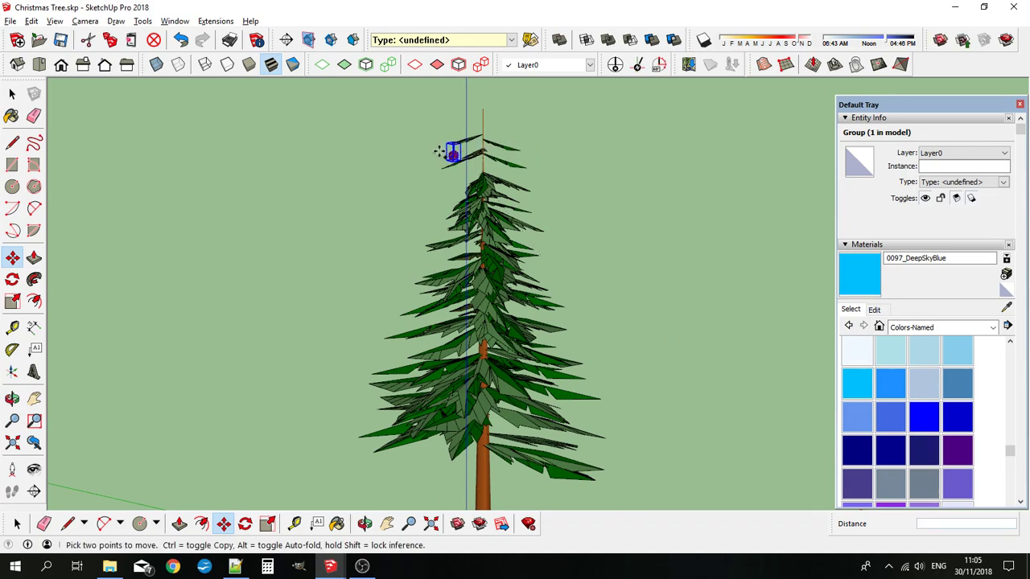
key(ctrl)
click(449, 146)
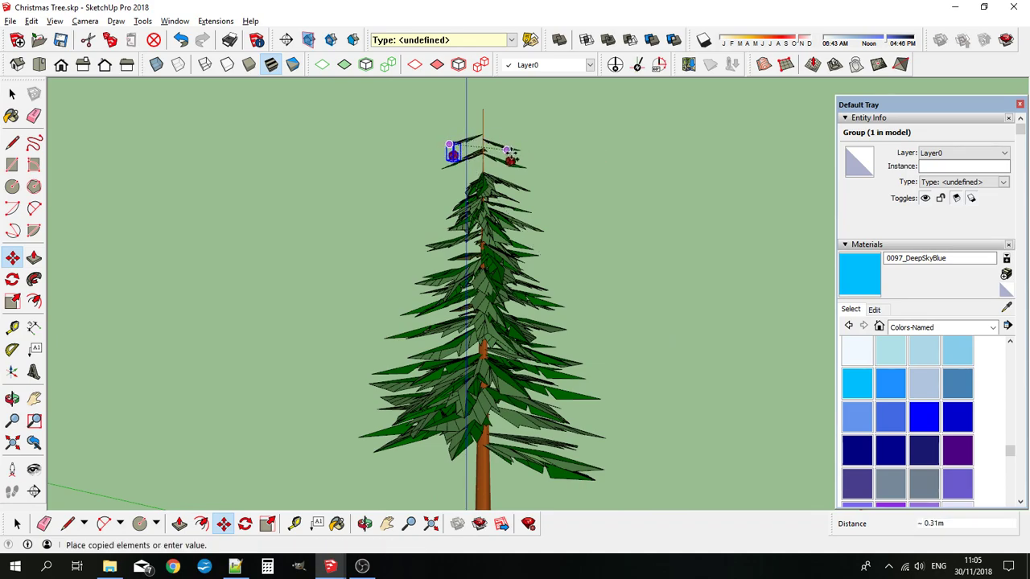
click(539, 154)
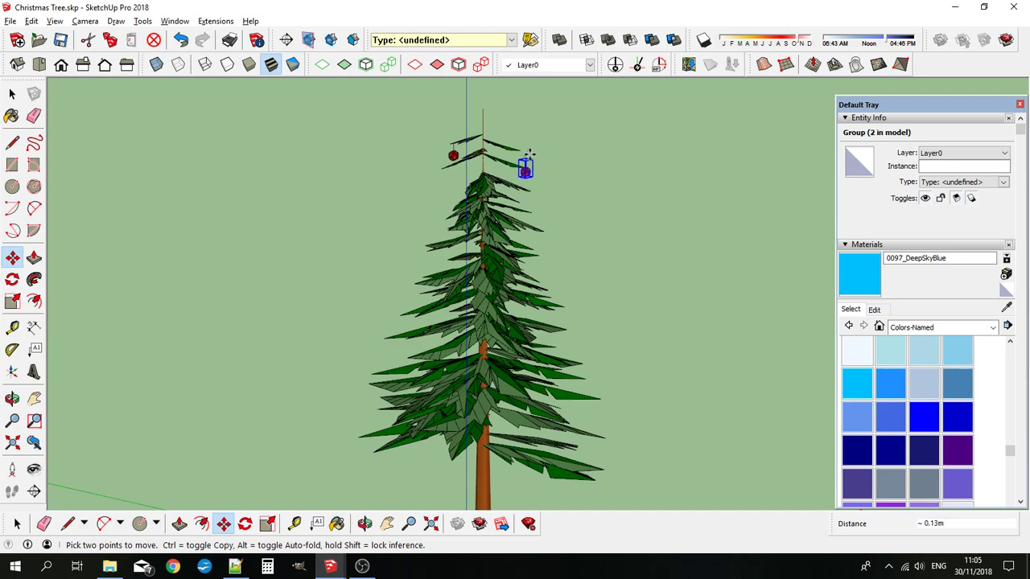
click(521, 151)
key(ctrl)
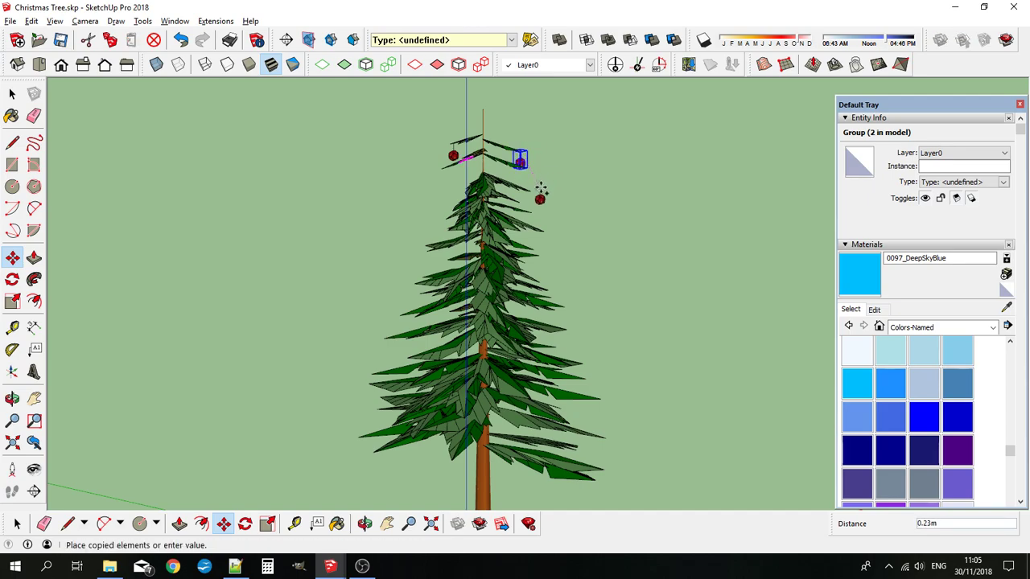
click(544, 231)
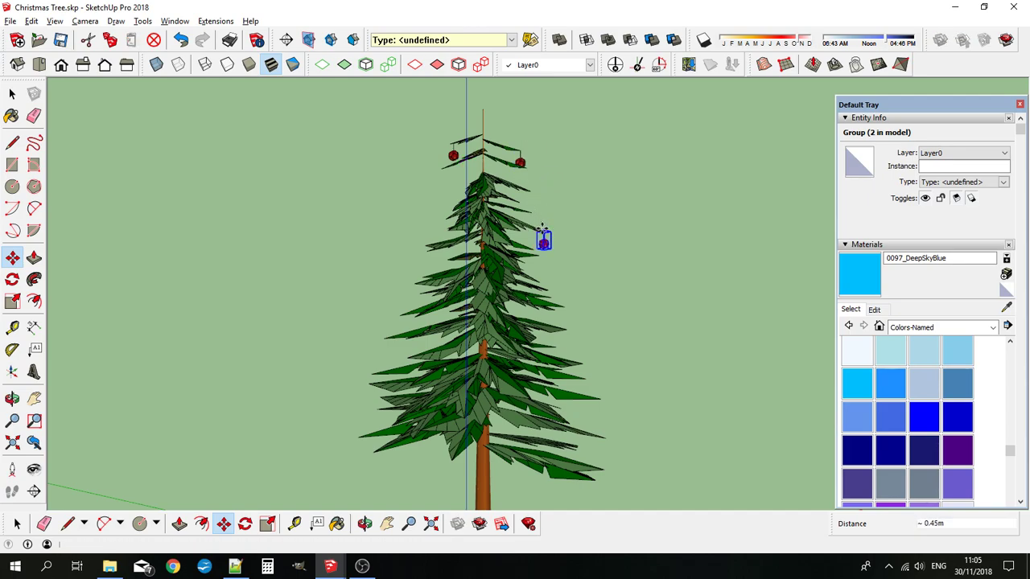
Step: Copy the bauble onto six more branch ends alternating left and right down the tree
click(543, 232)
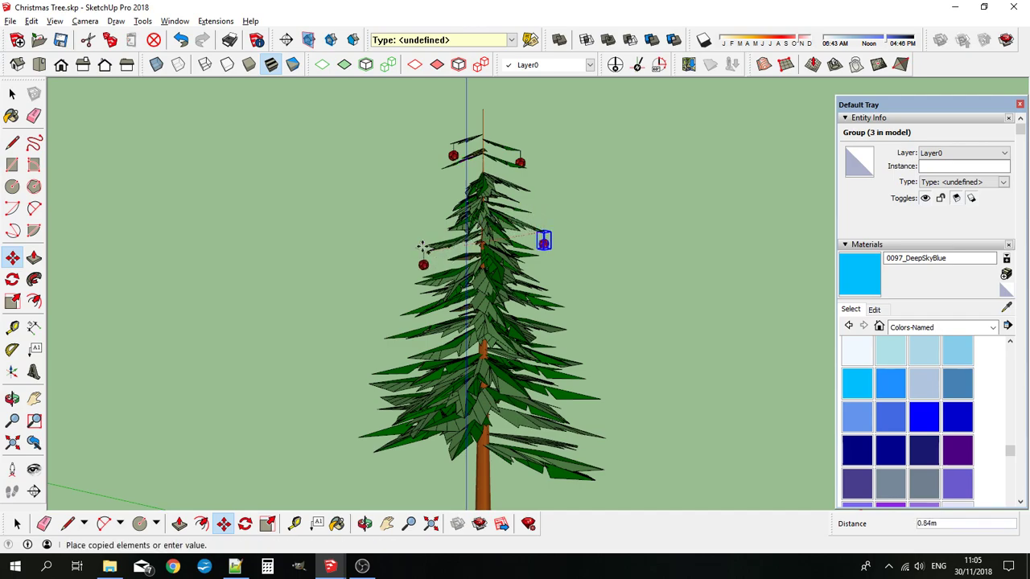
click(427, 247)
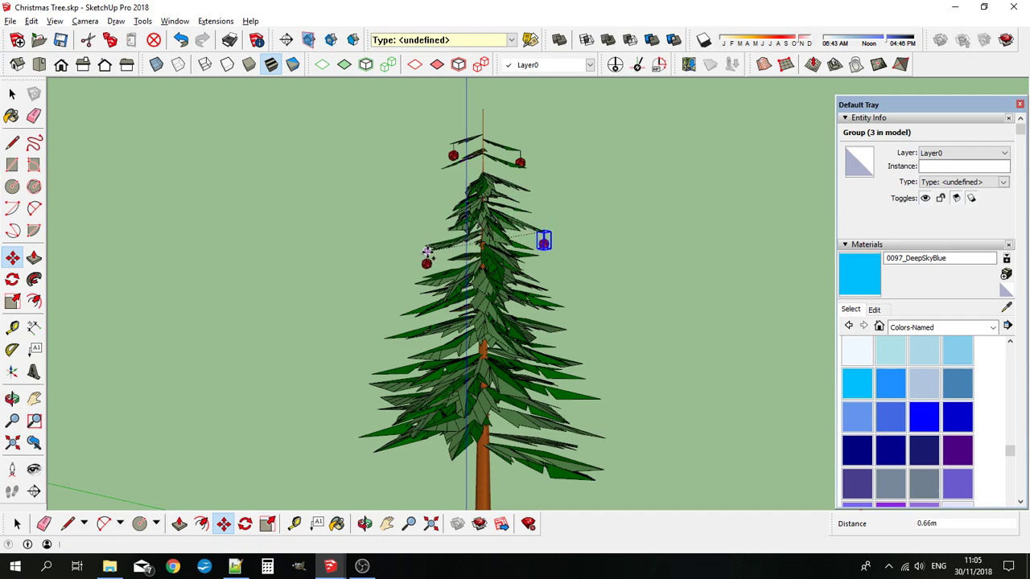
click(424, 251)
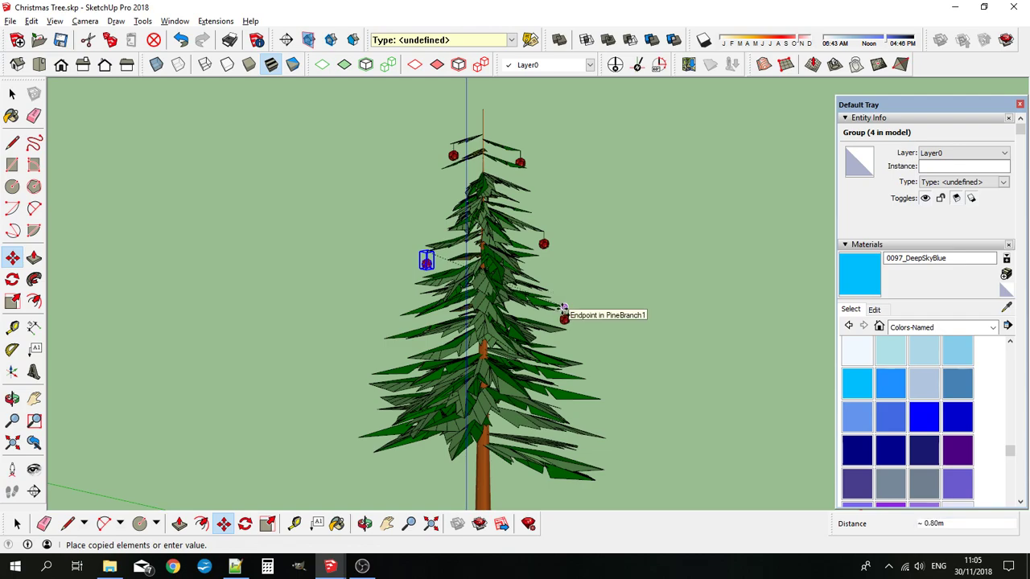
click(564, 314)
click(563, 314)
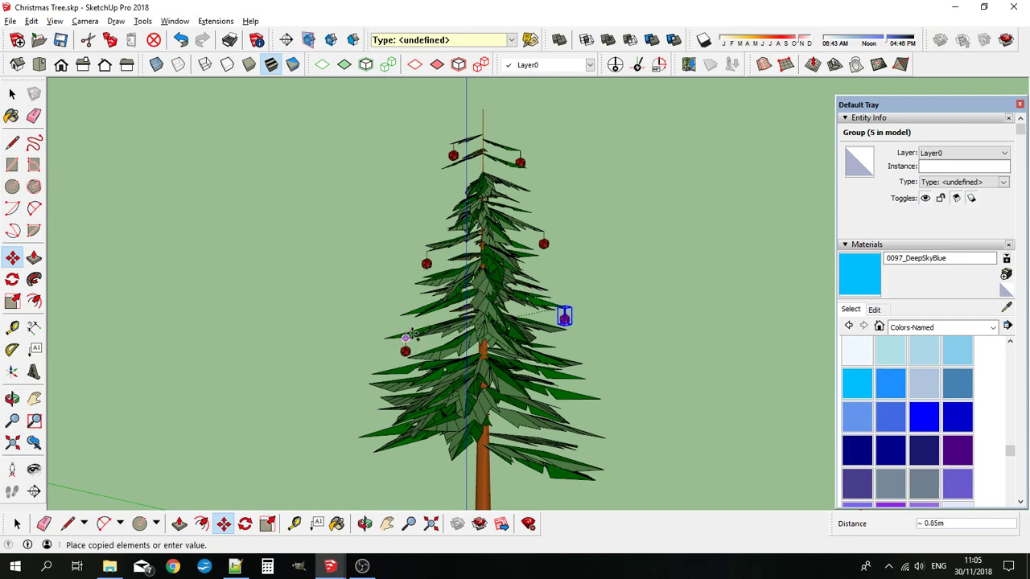
click(383, 338)
click(383, 338)
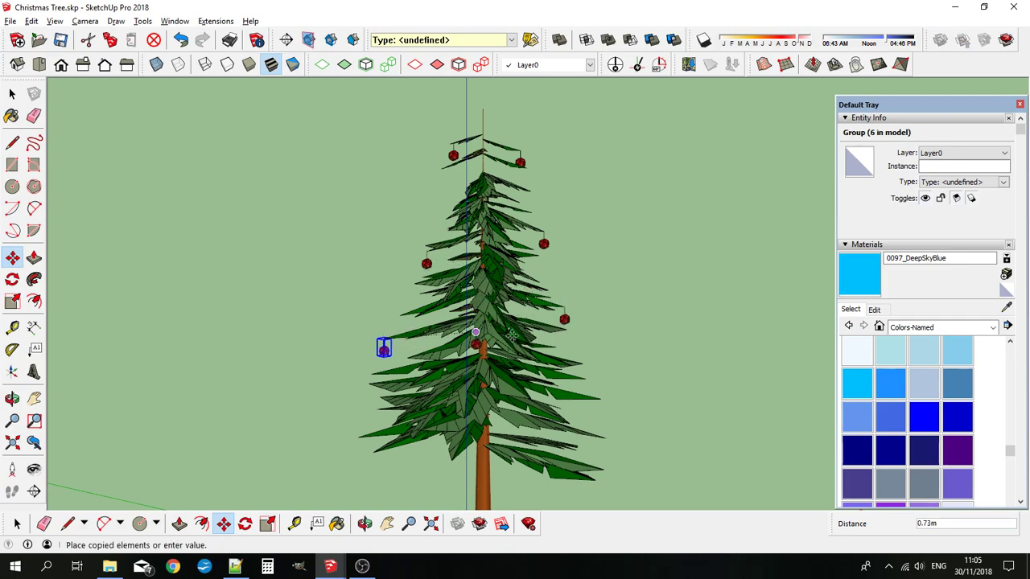
click(600, 400)
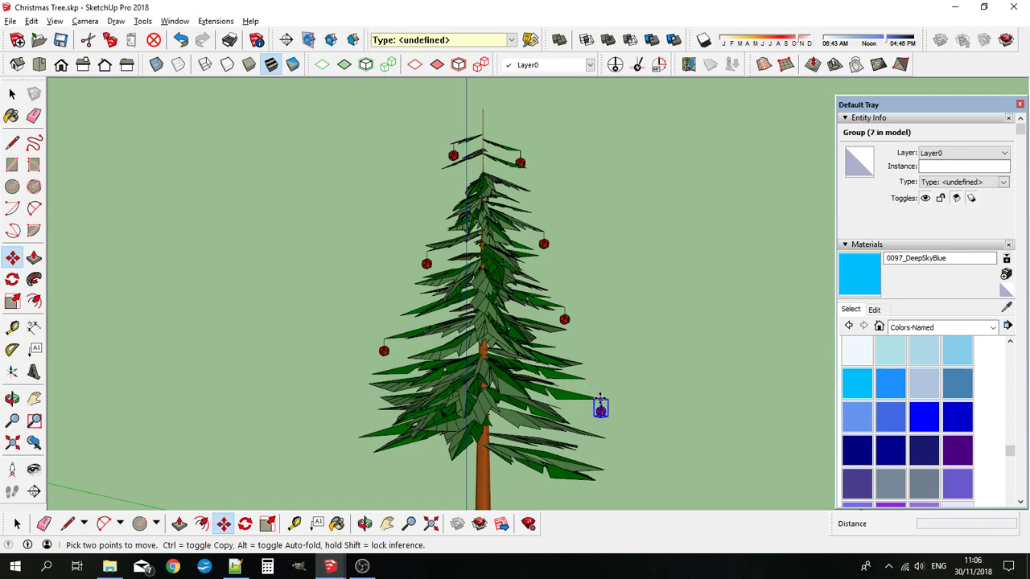
click(600, 404)
click(358, 443)
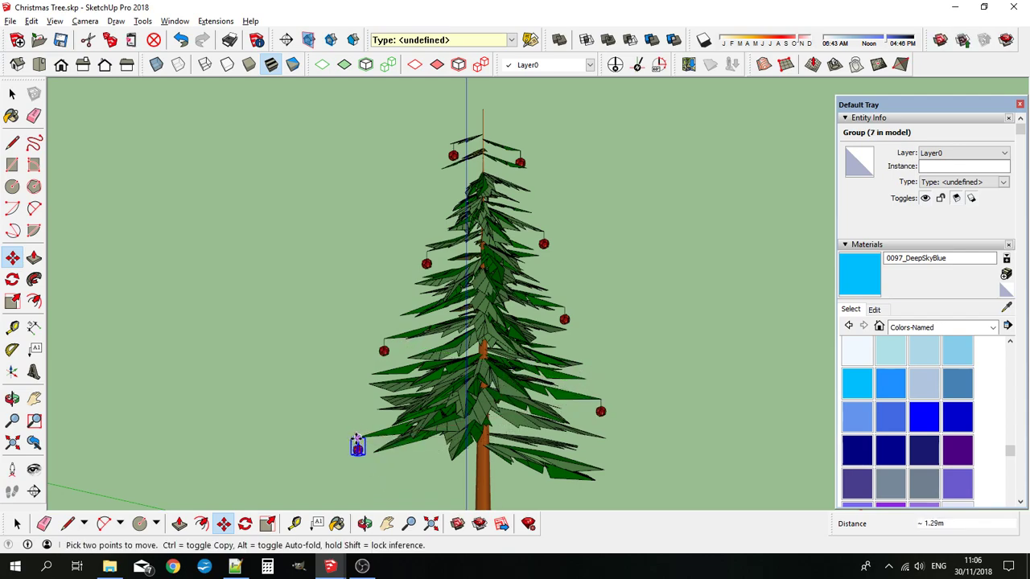
click(358, 439)
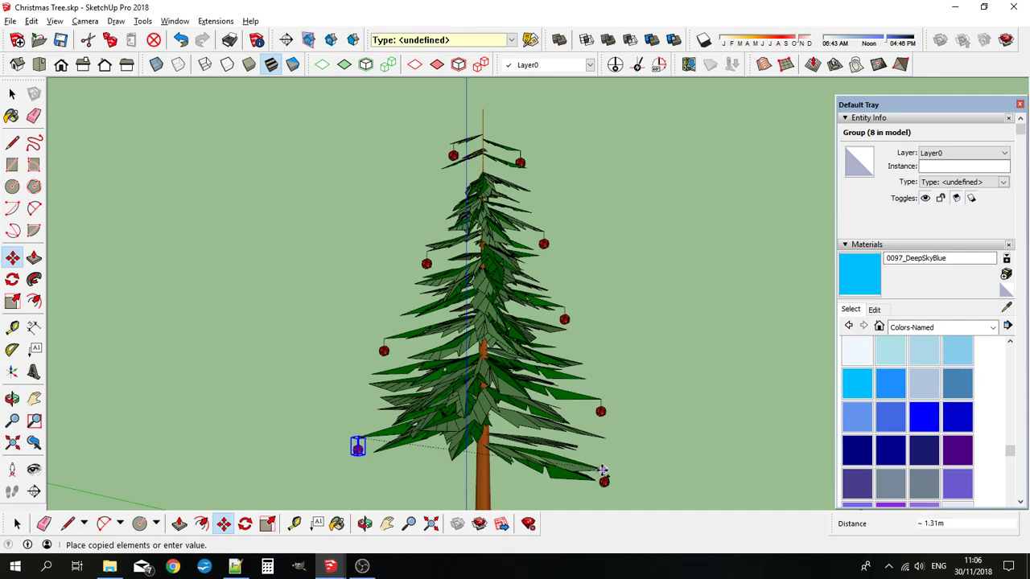
click(603, 480)
scroll(475, 377, down, 3)
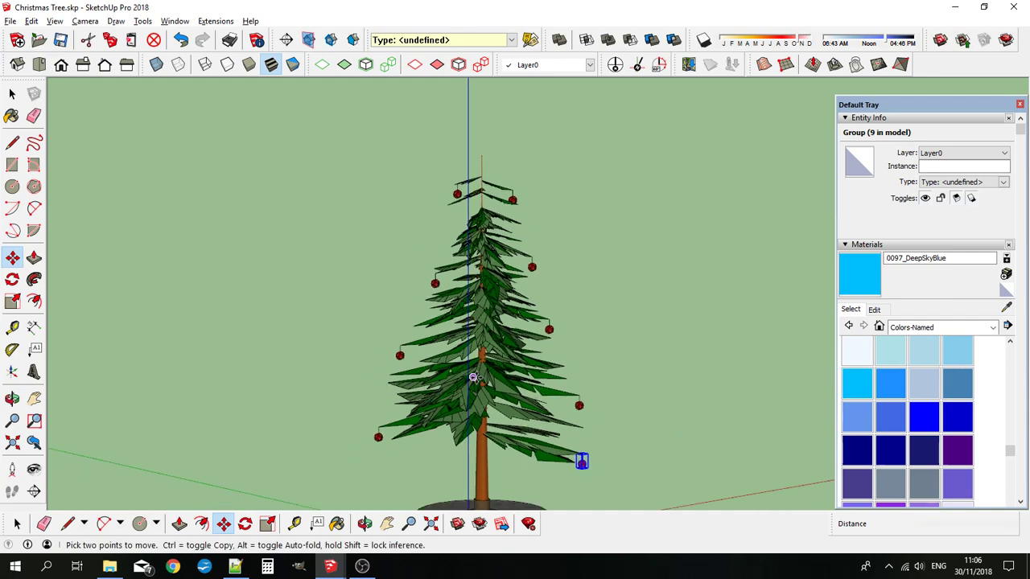
middle_drag(483, 378, 493, 382)
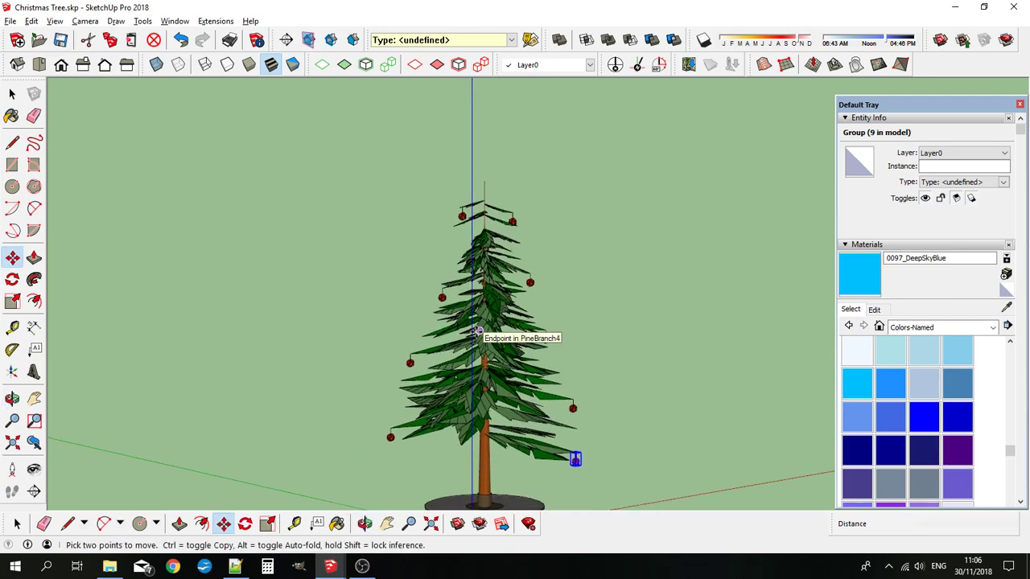
Step: Create a great stellated dodecahedron and place it on top of the tree
click(216, 21)
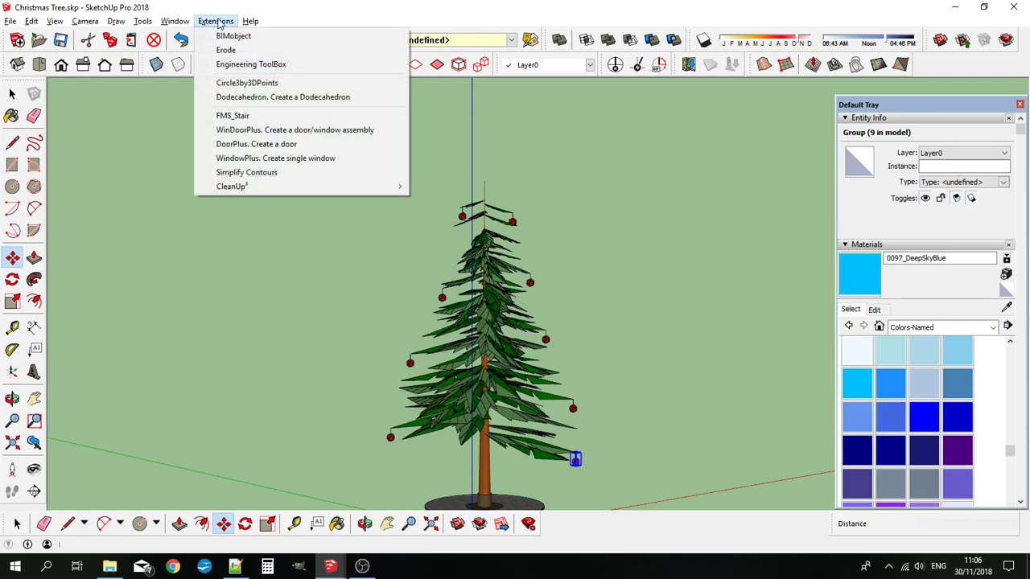
click(329, 97)
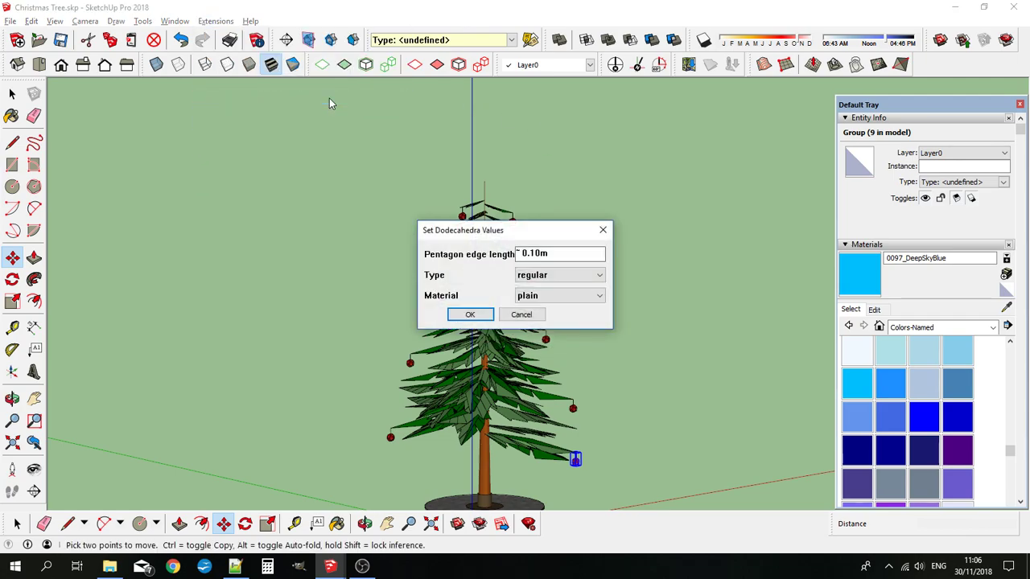
click(575, 278)
click(563, 297)
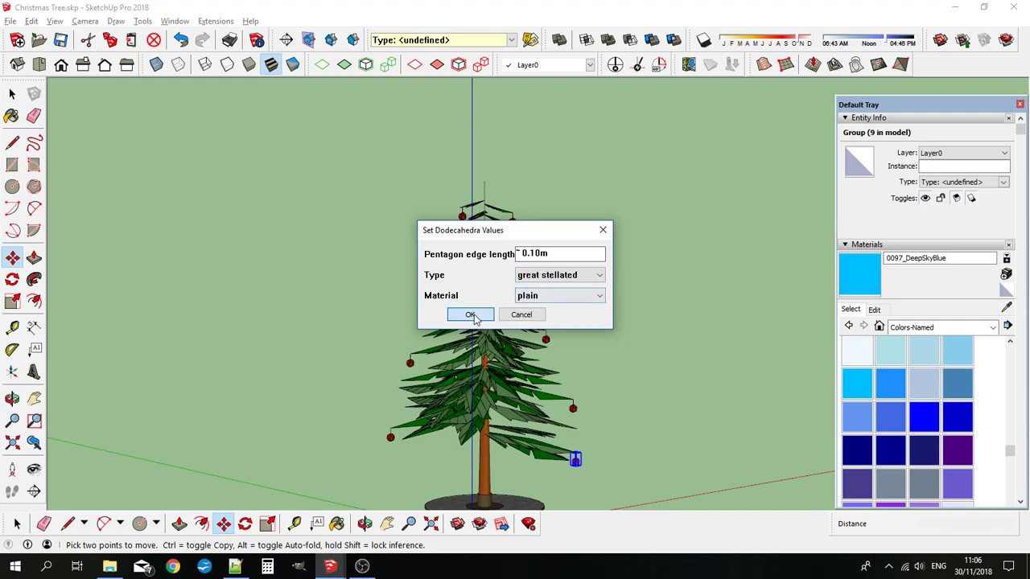
click(472, 315)
scroll(542, 209, up, 4)
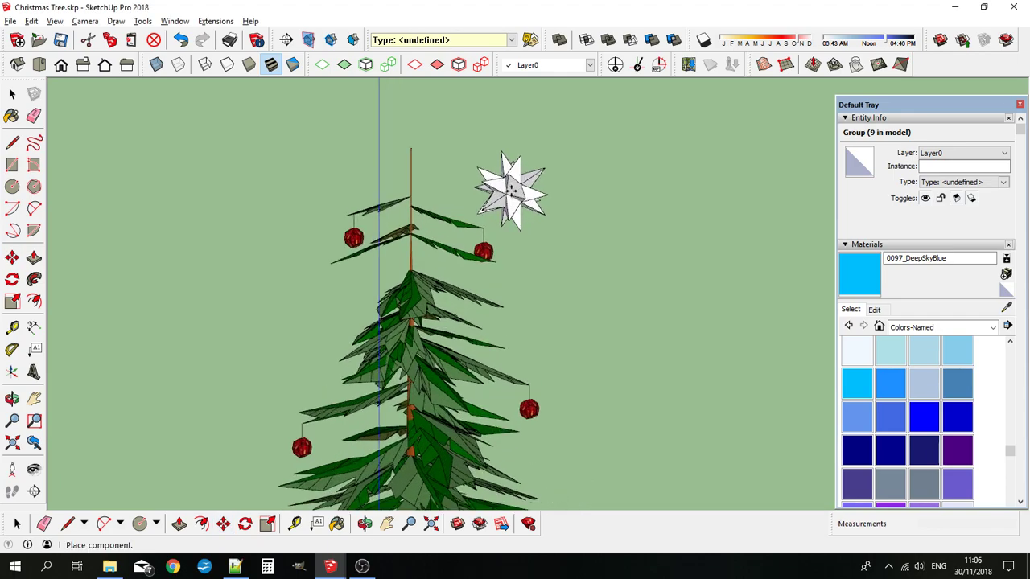
scroll(510, 187, up, 2)
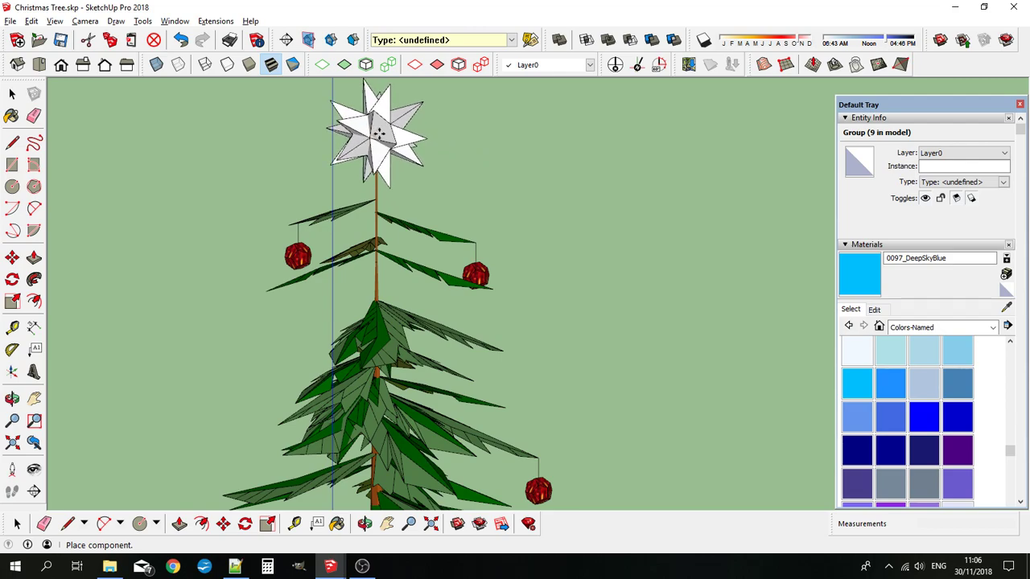
middle_drag(373, 131, 283, 185)
click(372, 157)
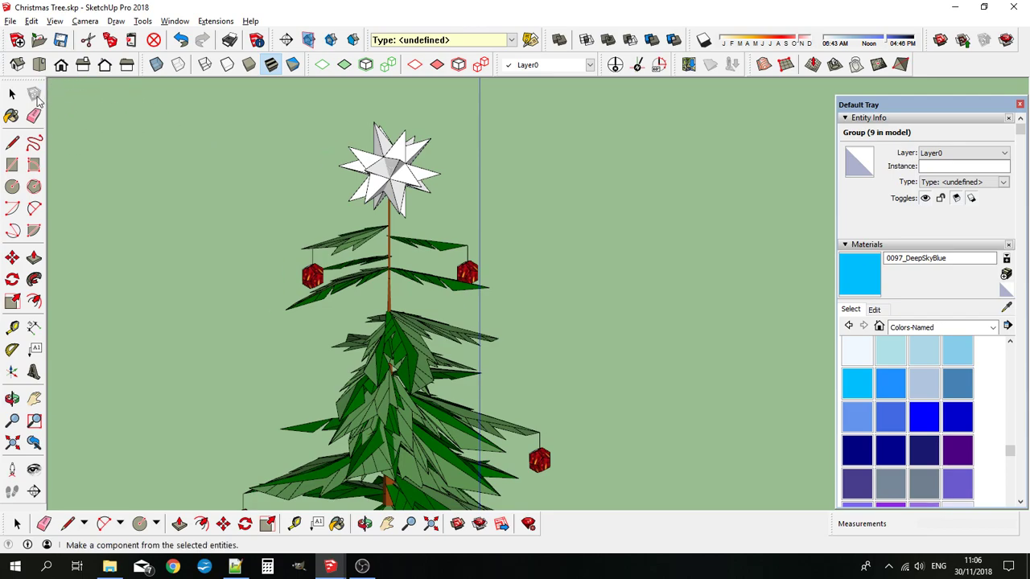
Step: Paint the treetop star with the 0046_Gold material
click(12, 95)
middle_drag(362, 242, 396, 224)
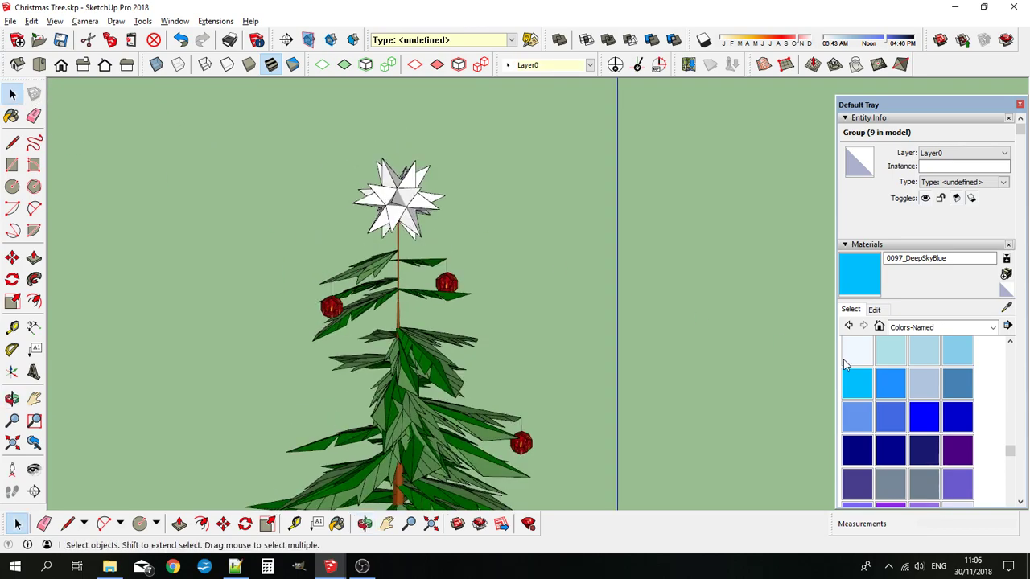
scroll(924, 430, up, 3)
scroll(923, 410, up, 5)
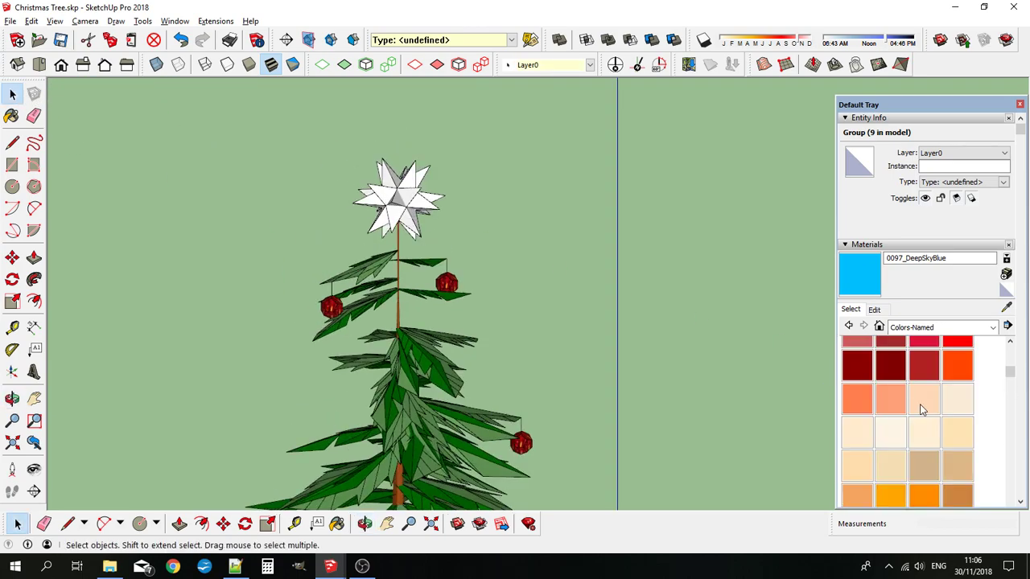
scroll(921, 411, down, 2)
click(903, 415)
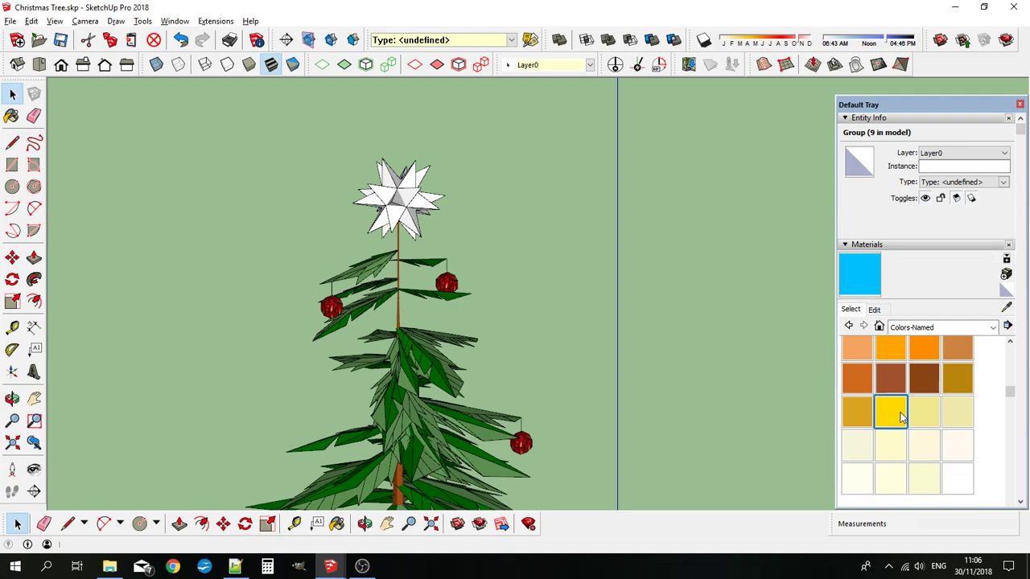
click(406, 201)
mouse_move(595, 320)
middle_down()
mouse_move(474, 311)
mouse_move(410, 262)
mouse_move(478, 268)
mouse_move(503, 324)
middle_up()
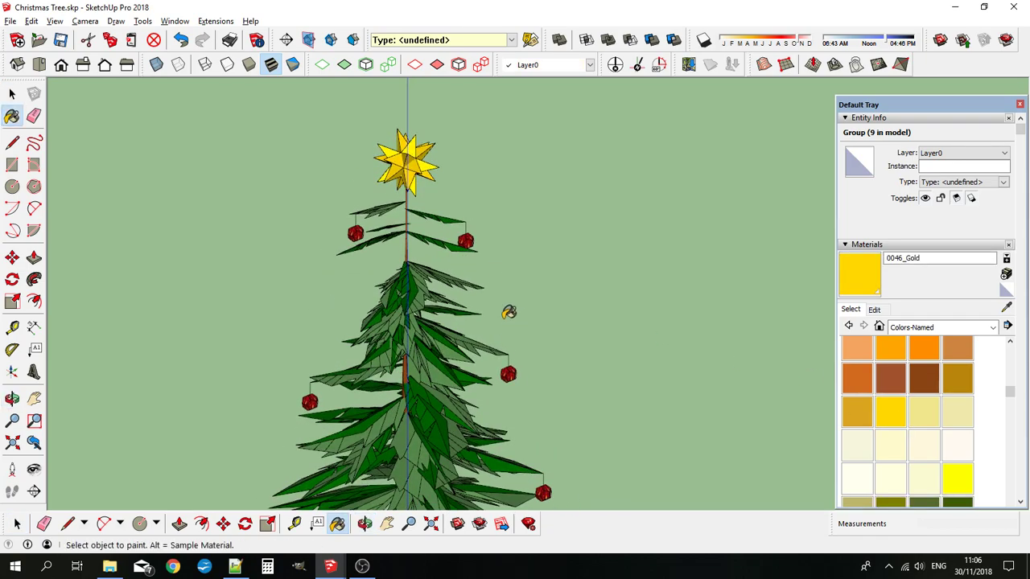
Step: Create a small stellated dodecahedron with default spikeyness and place it right of the tree
click(216, 21)
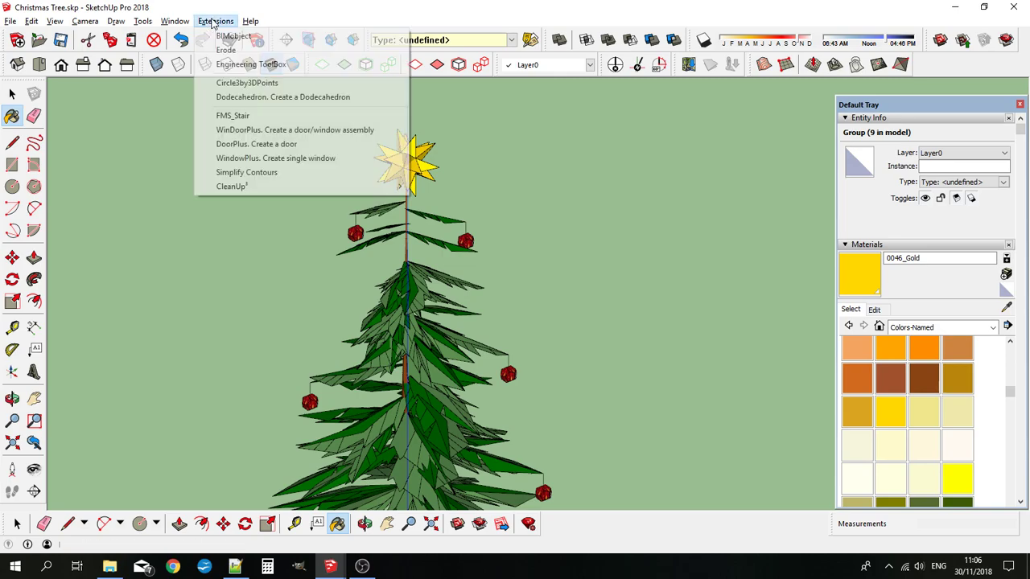
click(278, 98)
click(537, 280)
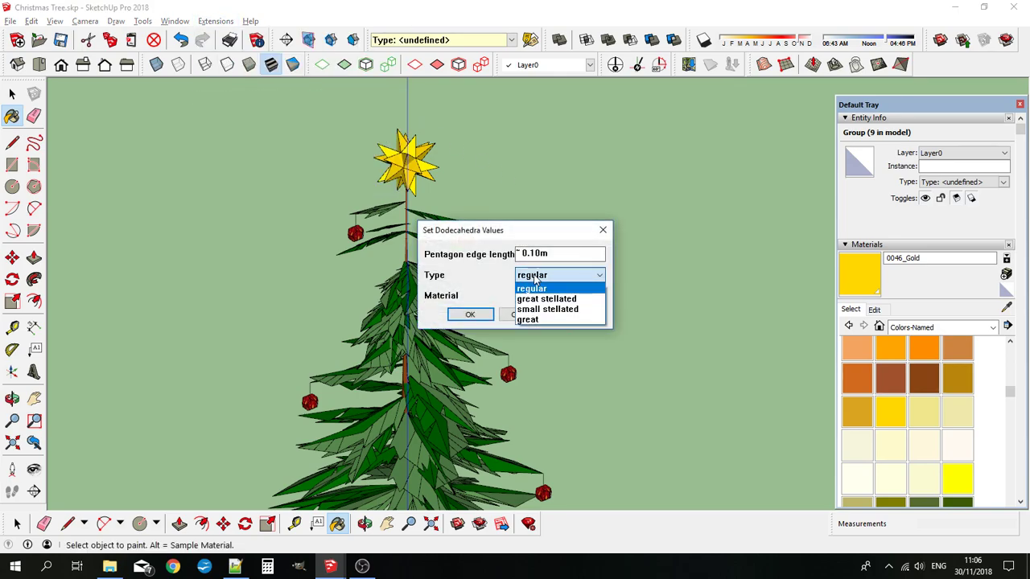
click(550, 310)
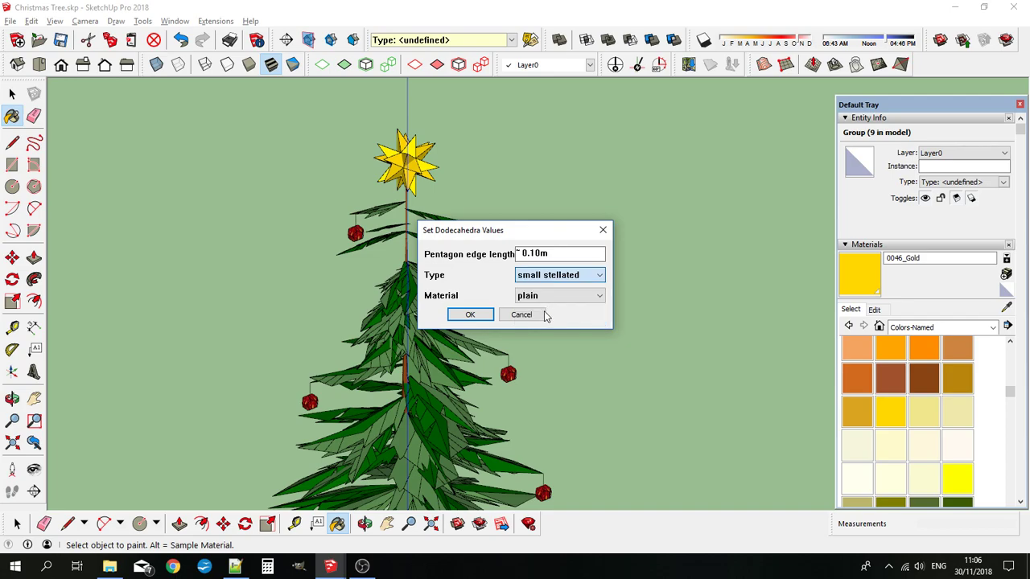
click(473, 314)
click(483, 294)
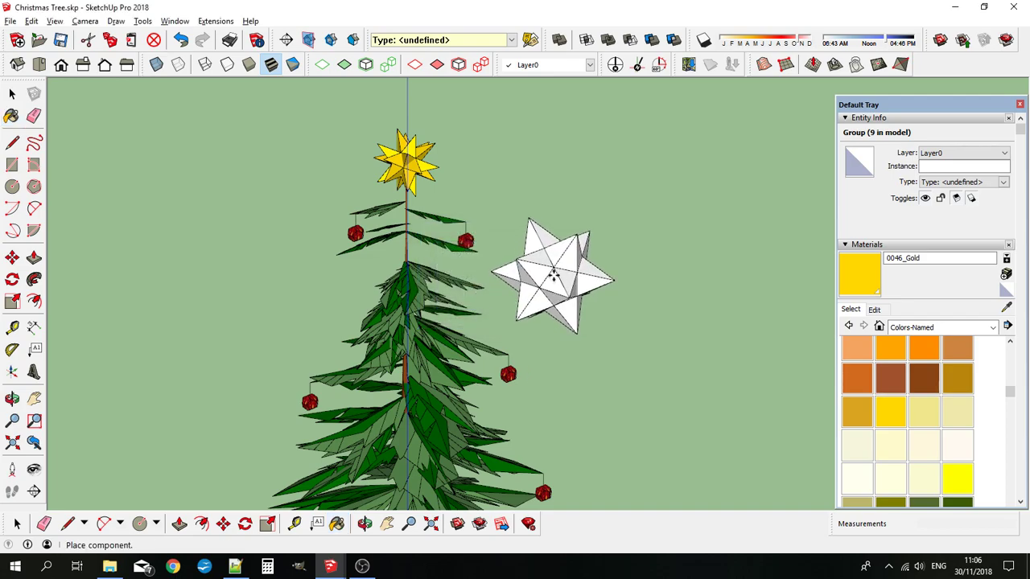
click(553, 275)
click(12, 94)
click(12, 94)
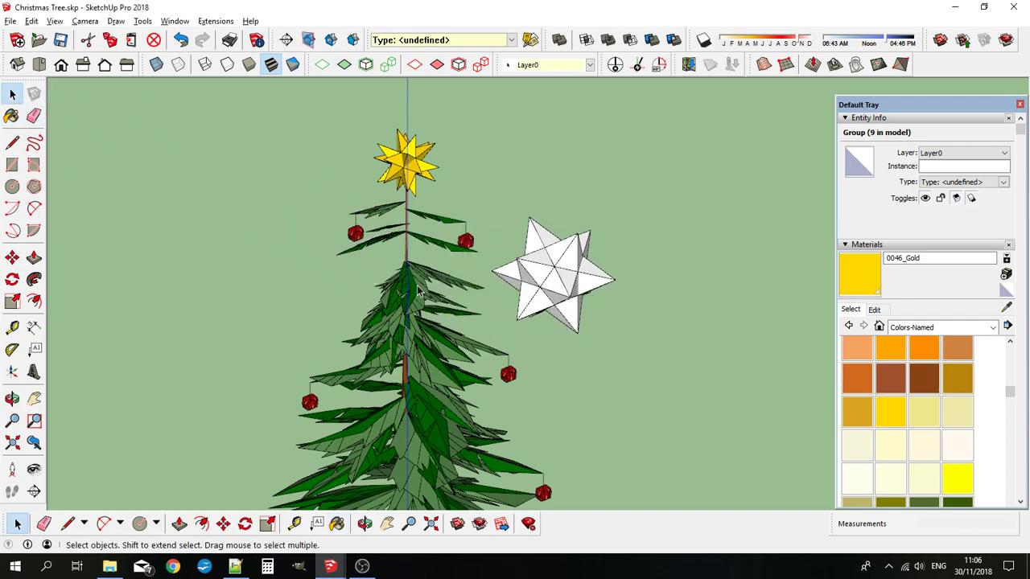
scroll(554, 289, up, 2)
Step: Rebuild the white star beside the tree with a spikeyness factor of 2.0
right_click(563, 281)
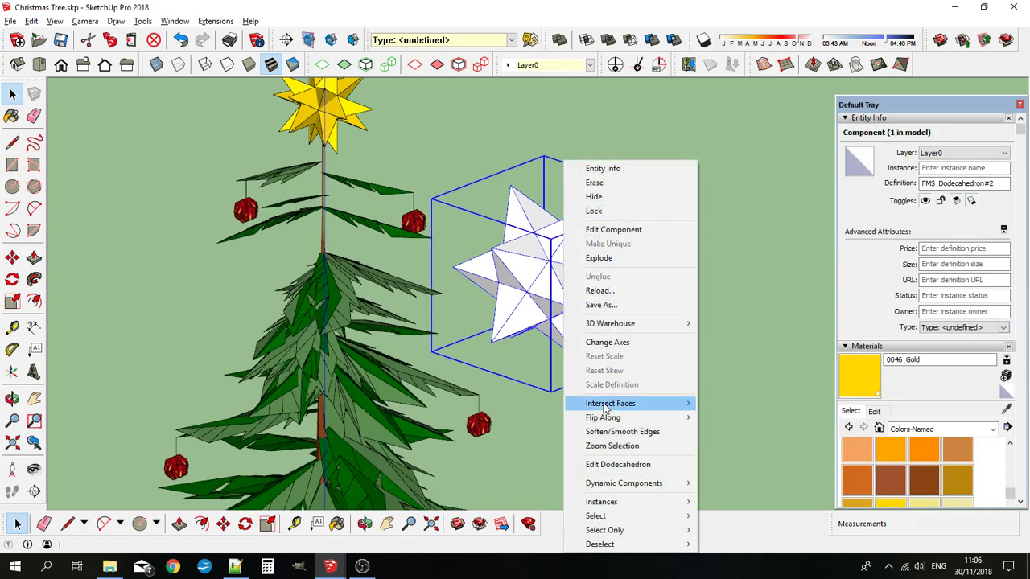
click(622, 465)
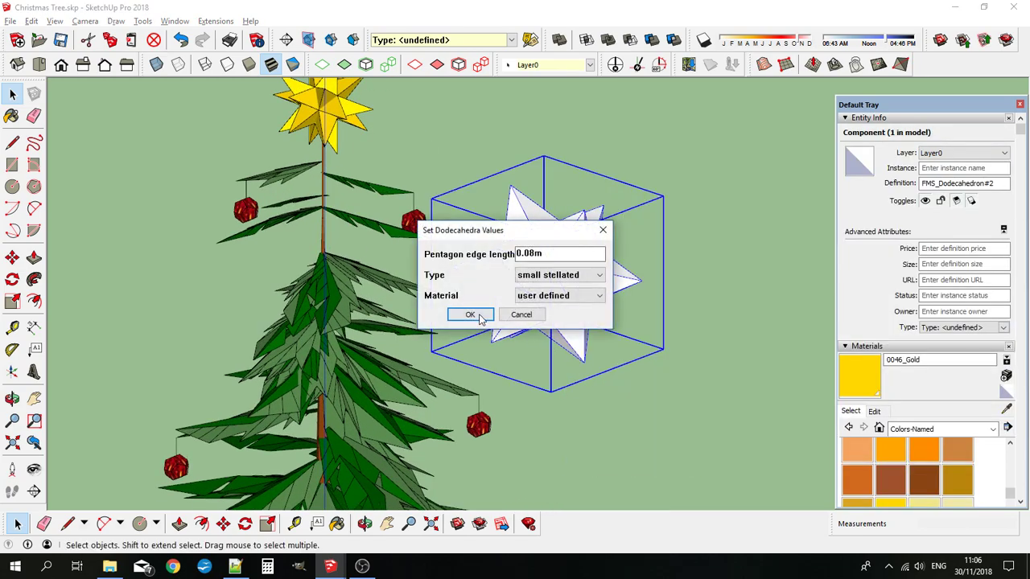
click(471, 317)
click(529, 277)
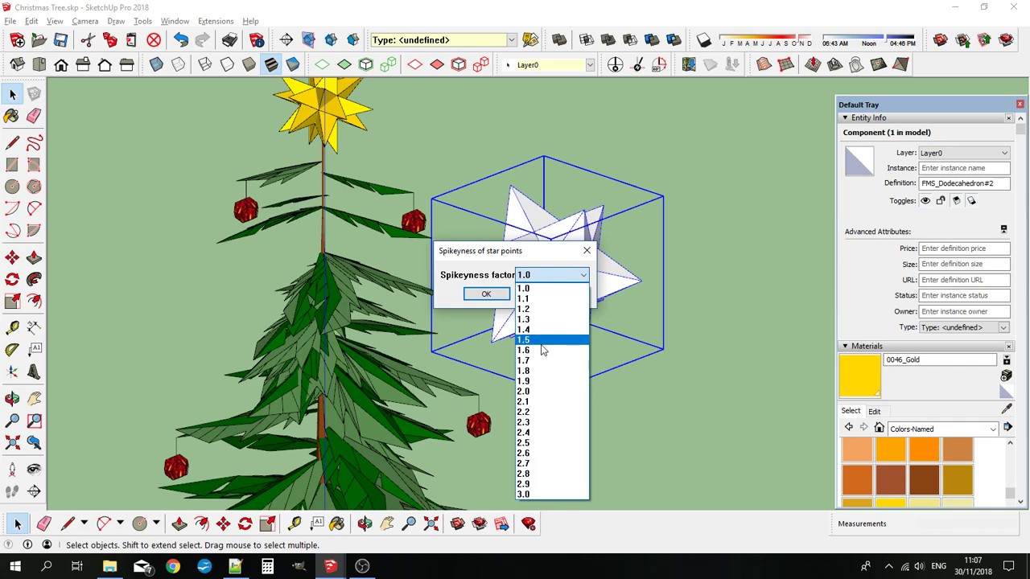
click(529, 255)
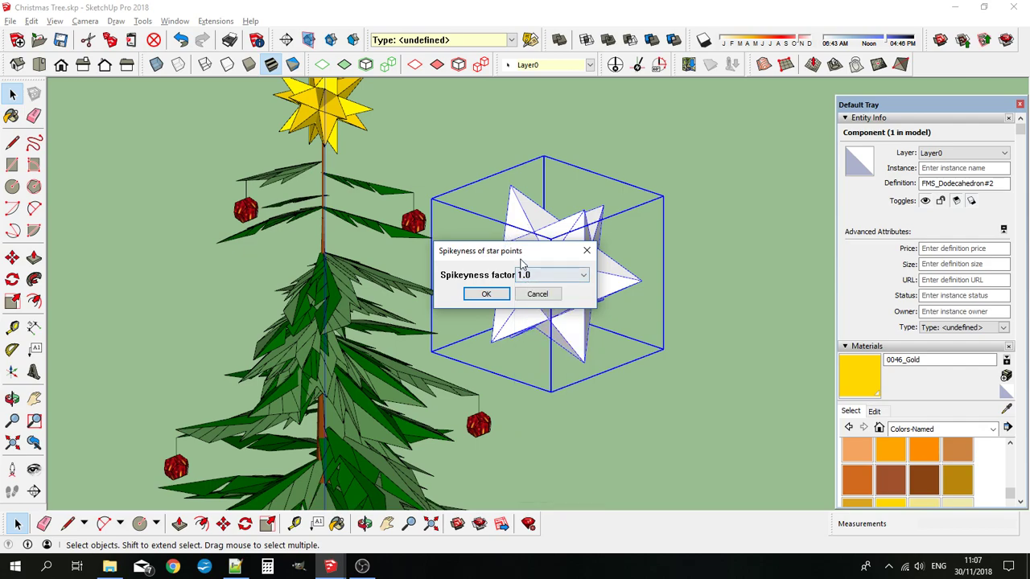
drag(519, 255, 620, 359)
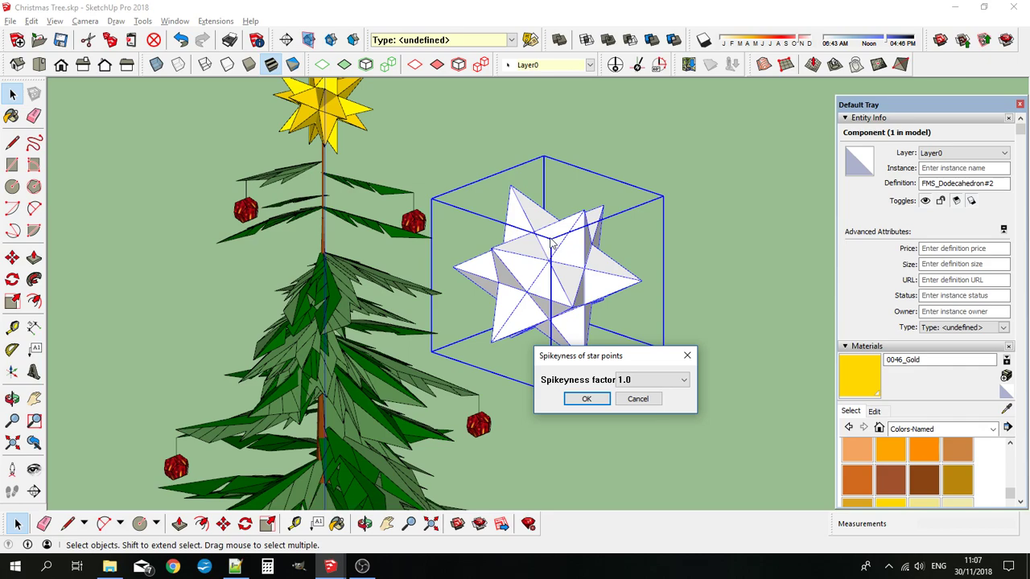
click(641, 380)
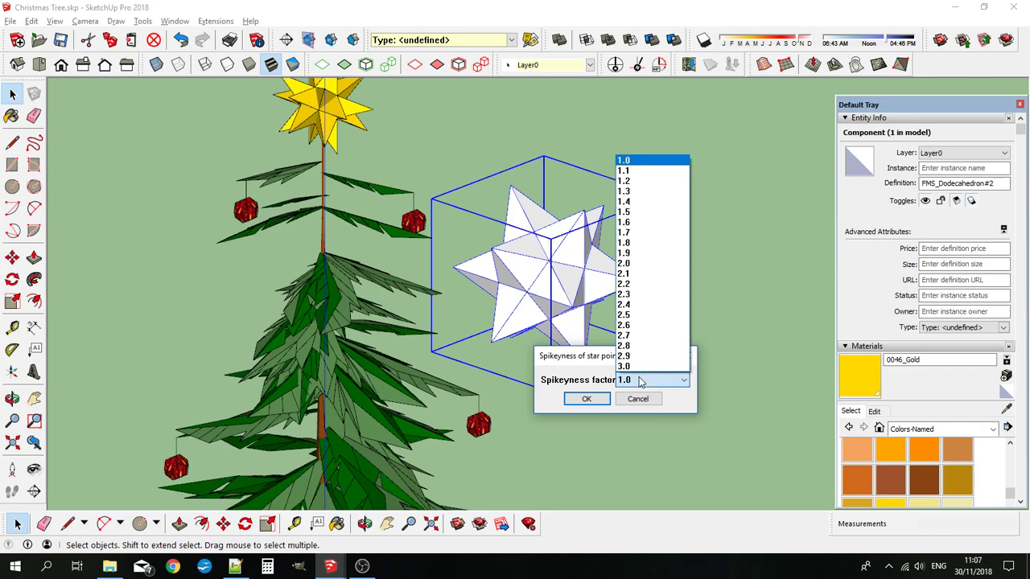
click(637, 264)
click(587, 399)
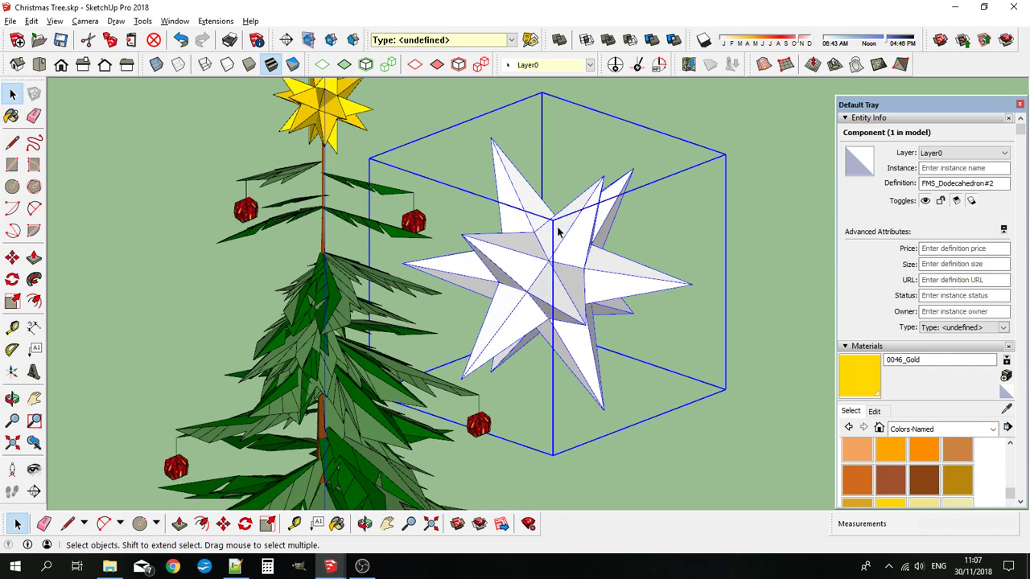
Step: Raise the star's spikeyness factor to 3.0 for much longer points
right_click(560, 233)
click(600, 465)
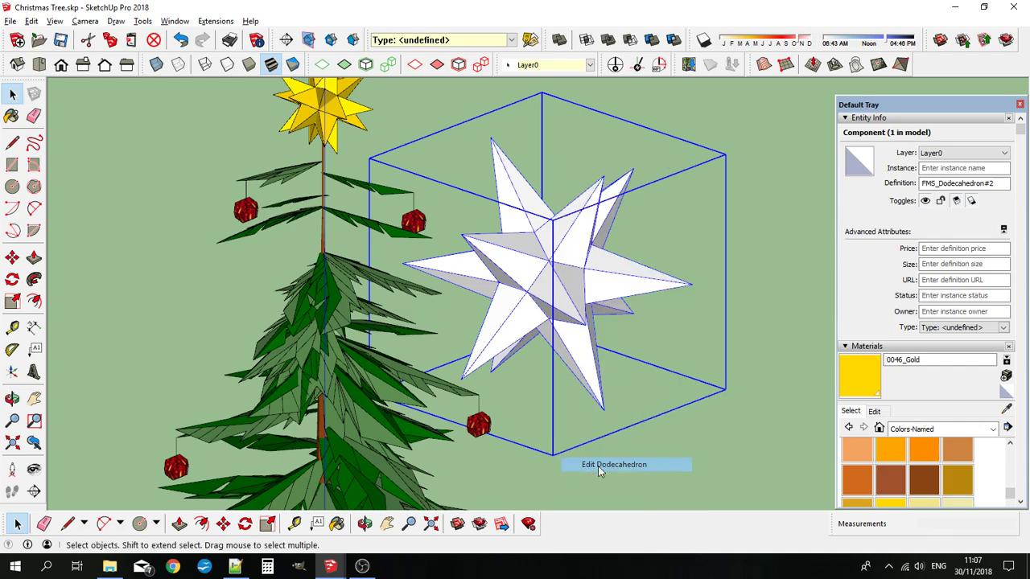
click(470, 315)
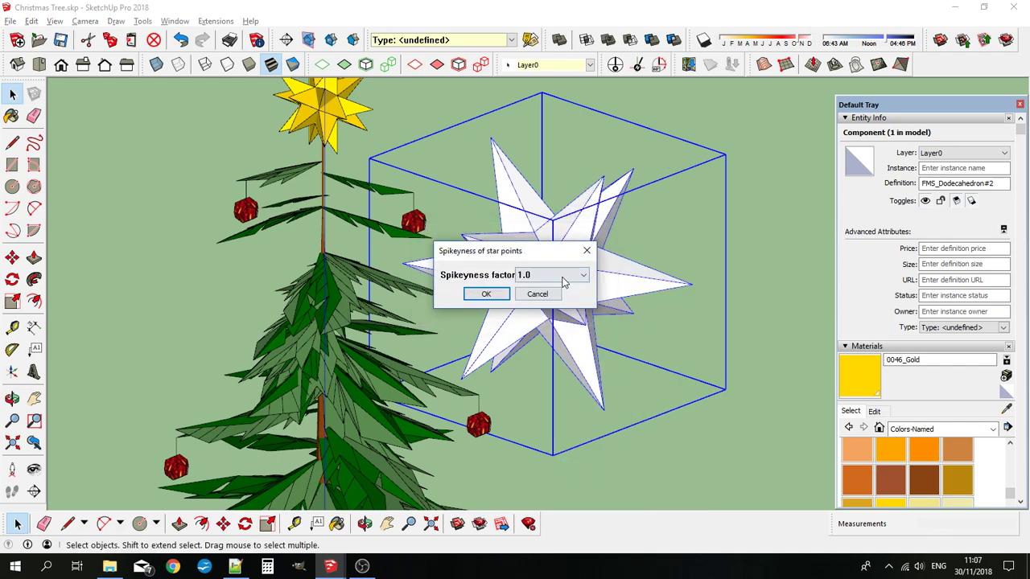
click(553, 275)
click(535, 494)
click(496, 297)
middle_drag(555, 279, 635, 358)
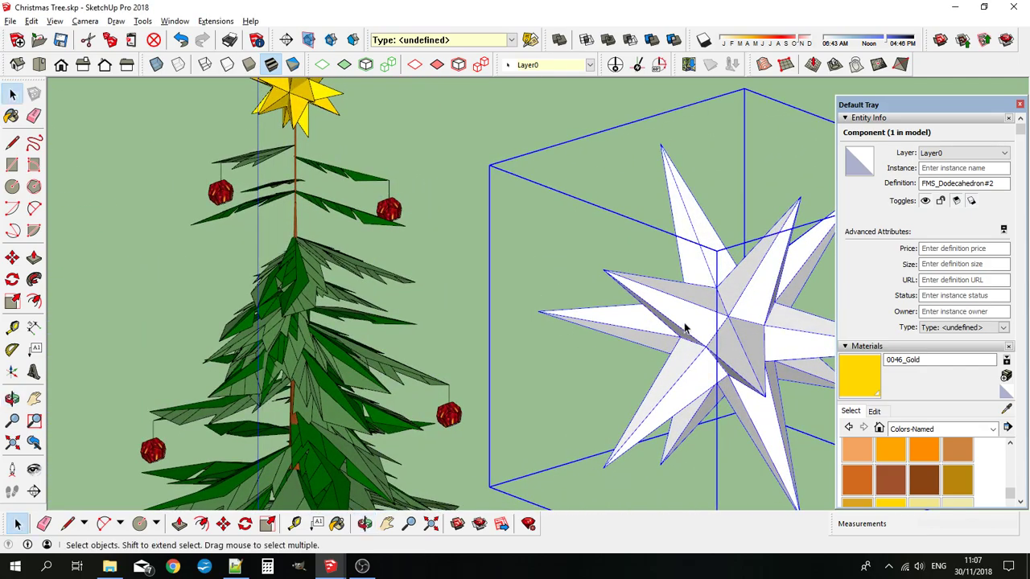
middle_drag(685, 328, 512, 304)
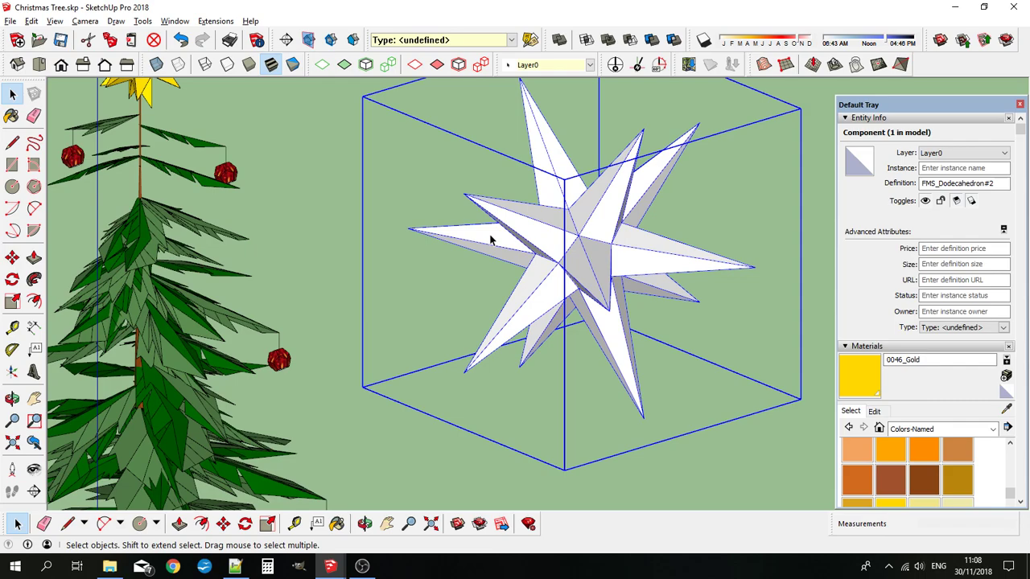
Step: Re-edit the star keeping 0.02m edges and small stellated type, with spikeyness factor 1.0
right_click(610, 238)
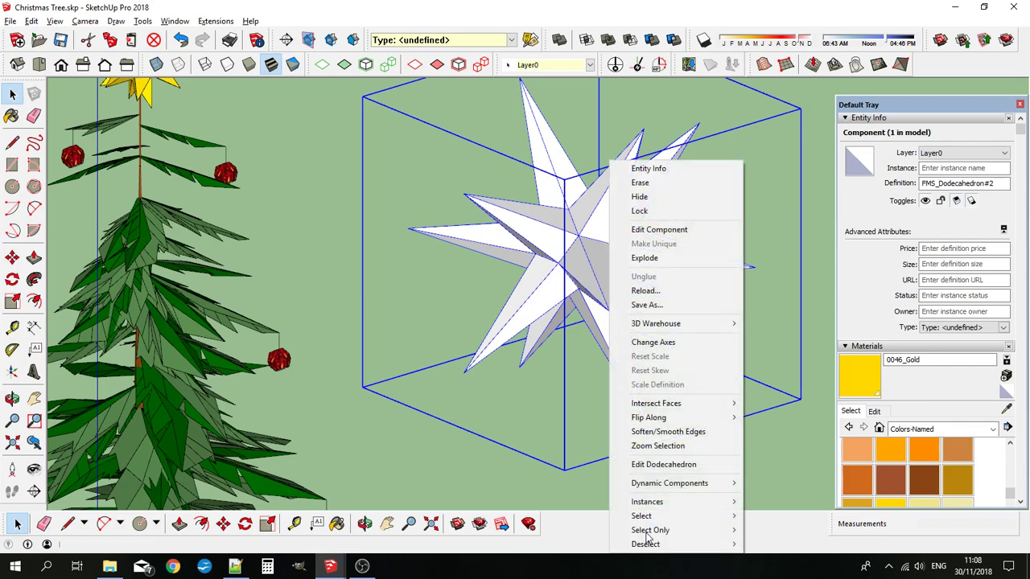
click(658, 468)
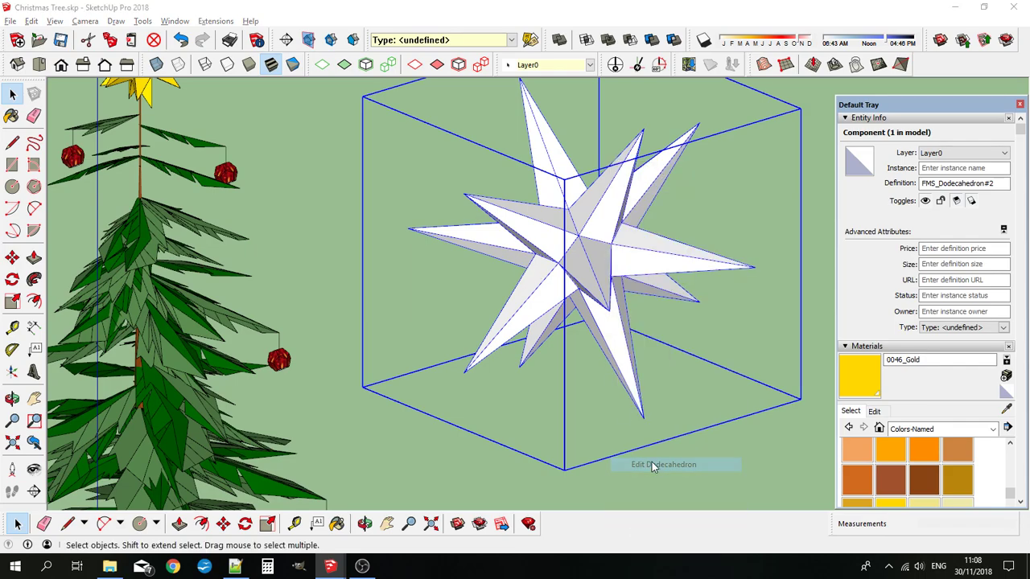
click(474, 315)
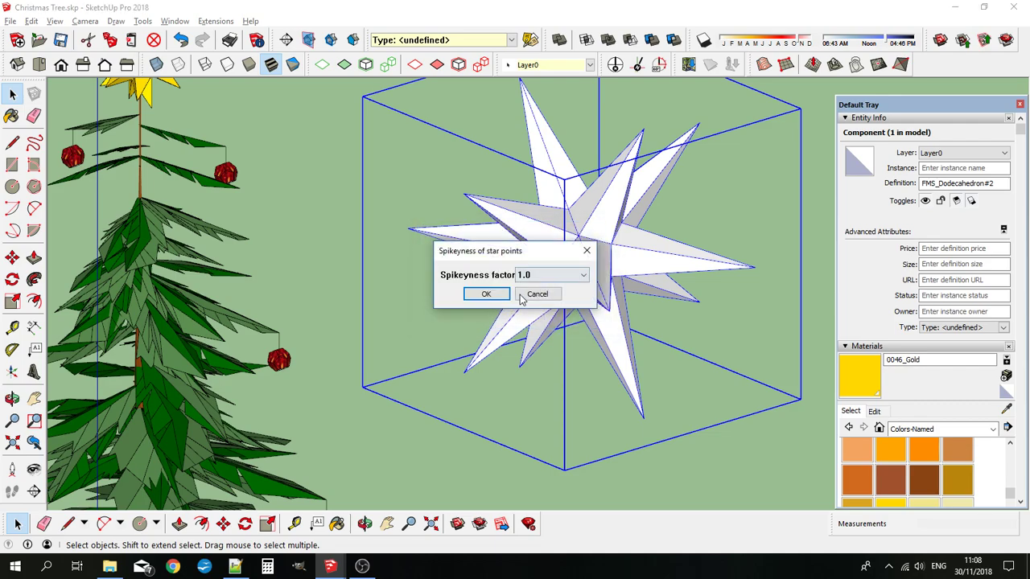
click(483, 295)
right_click(583, 262)
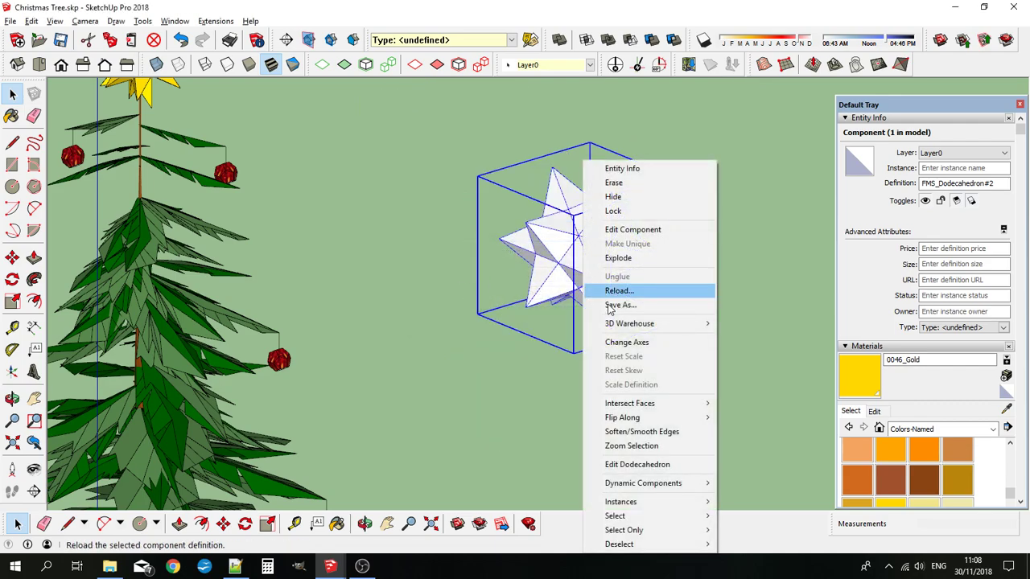
click(625, 466)
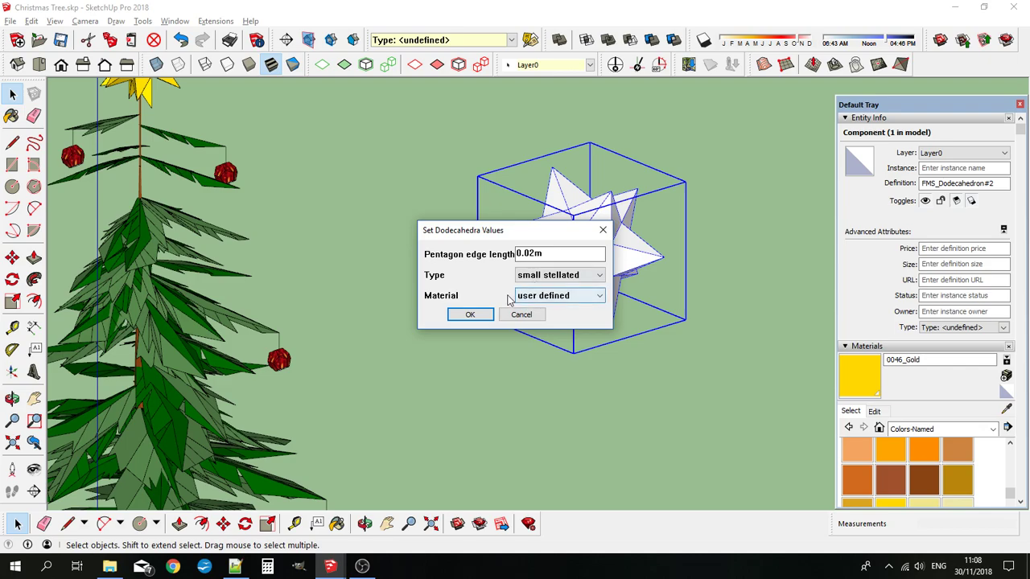
click(482, 315)
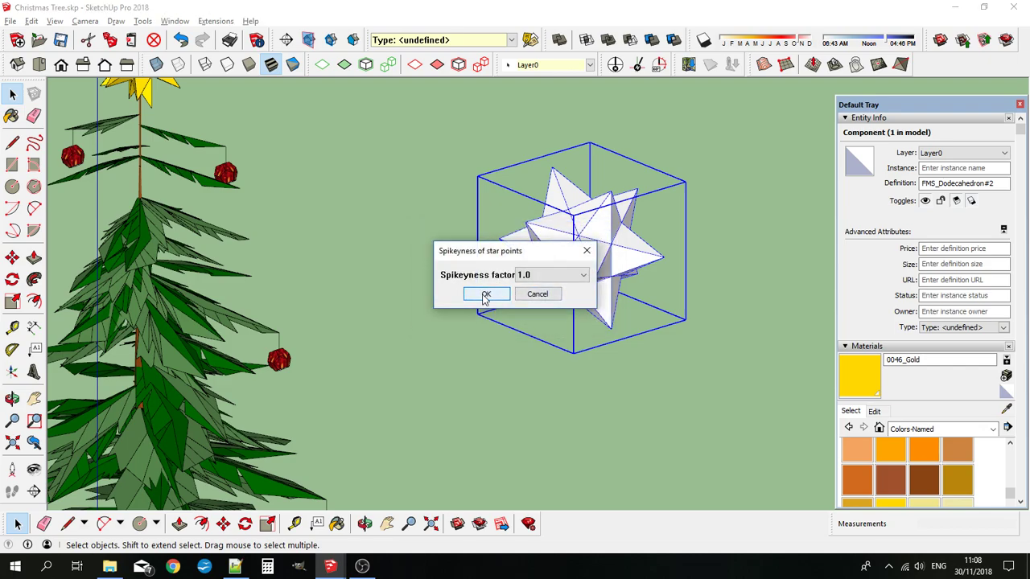
click(486, 294)
middle_drag(492, 299, 417, 320)
scroll(417, 320, up, 5)
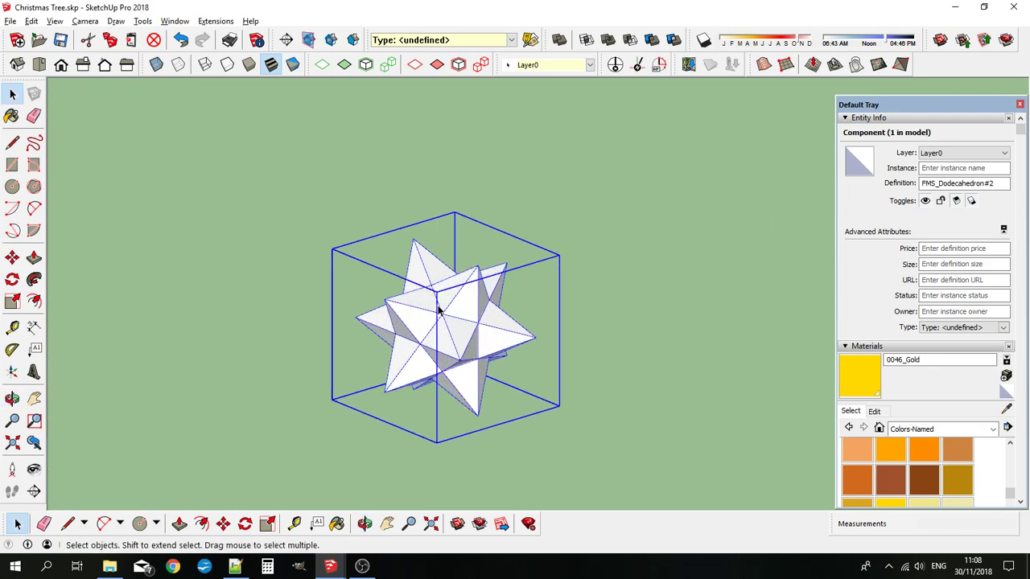
Step: Open the star component for editing and paint four of its faces Sienna
double_click(470, 344)
triple_click(459, 334)
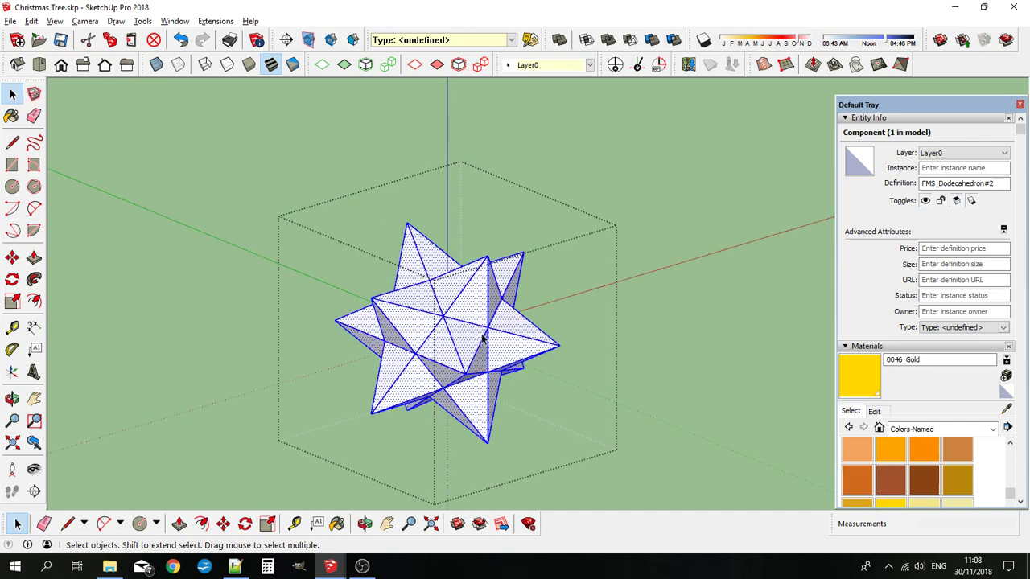
click(890, 377)
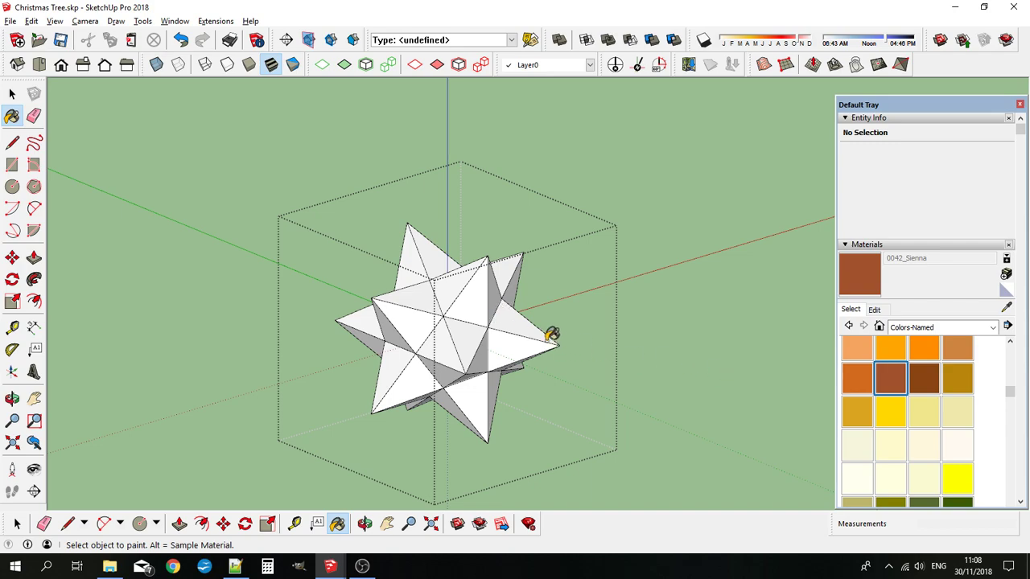
click(475, 301)
click(357, 321)
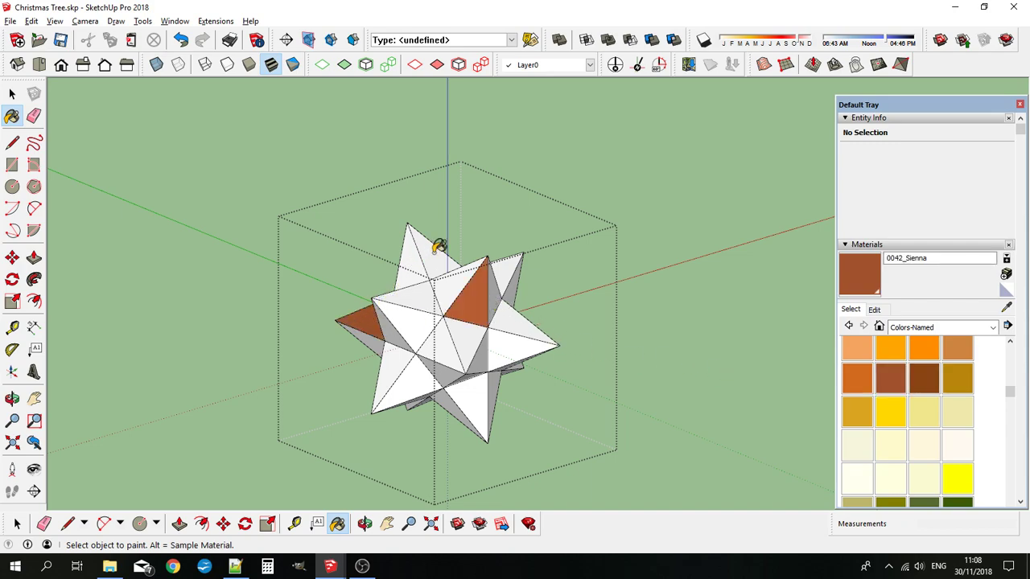
click(436, 246)
click(473, 388)
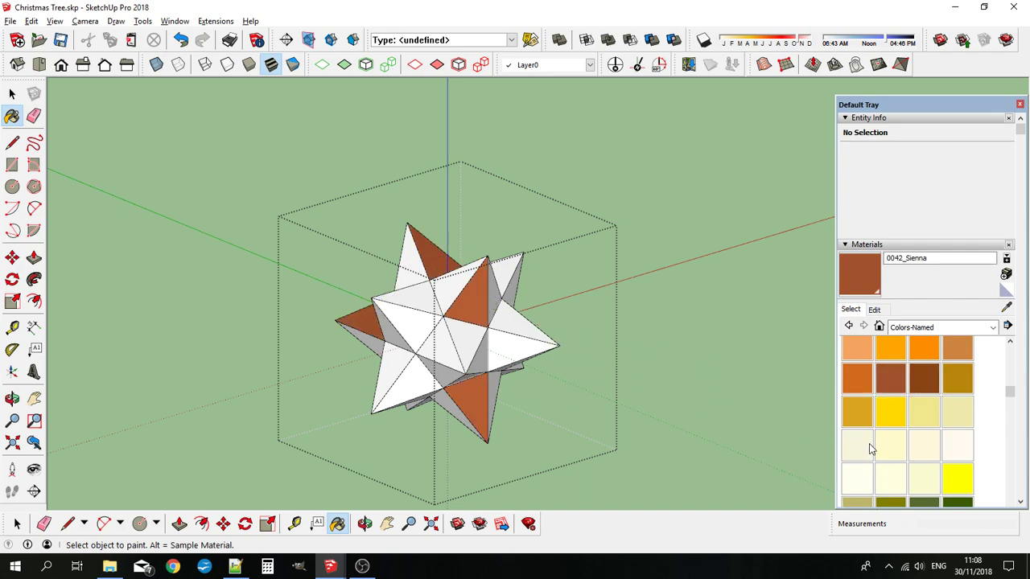
Step: Paint seven more star faces Gold, including the lower ones
click(890, 412)
click(421, 259)
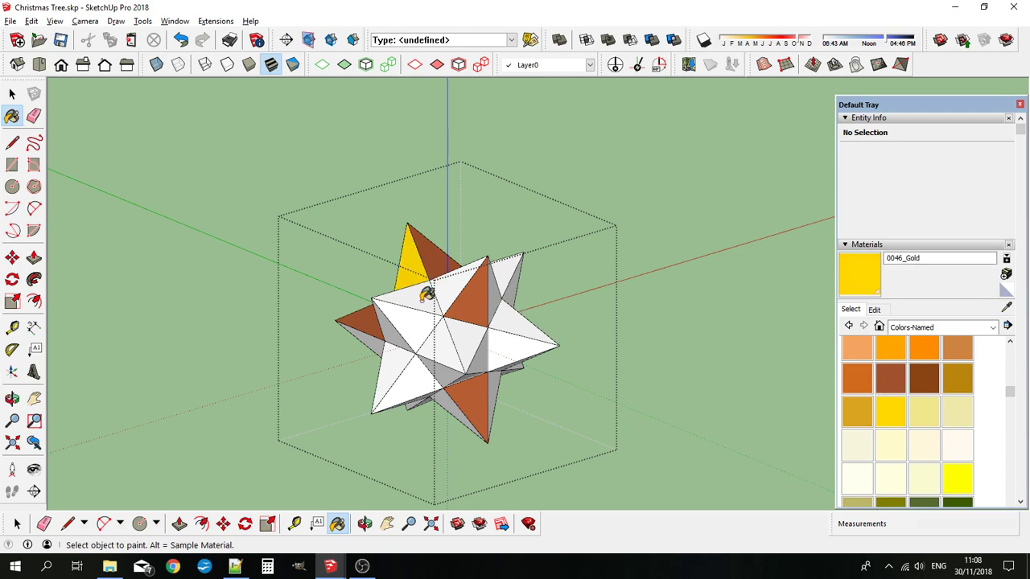
click(426, 295)
click(521, 322)
click(514, 283)
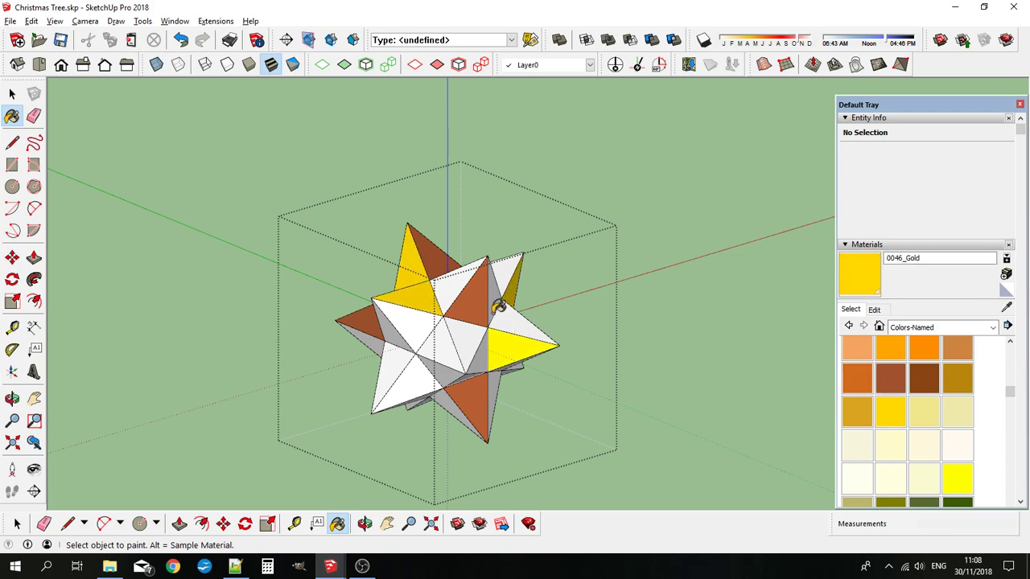
click(410, 376)
middle_drag(455, 418, 515, 387)
click(514, 388)
click(471, 367)
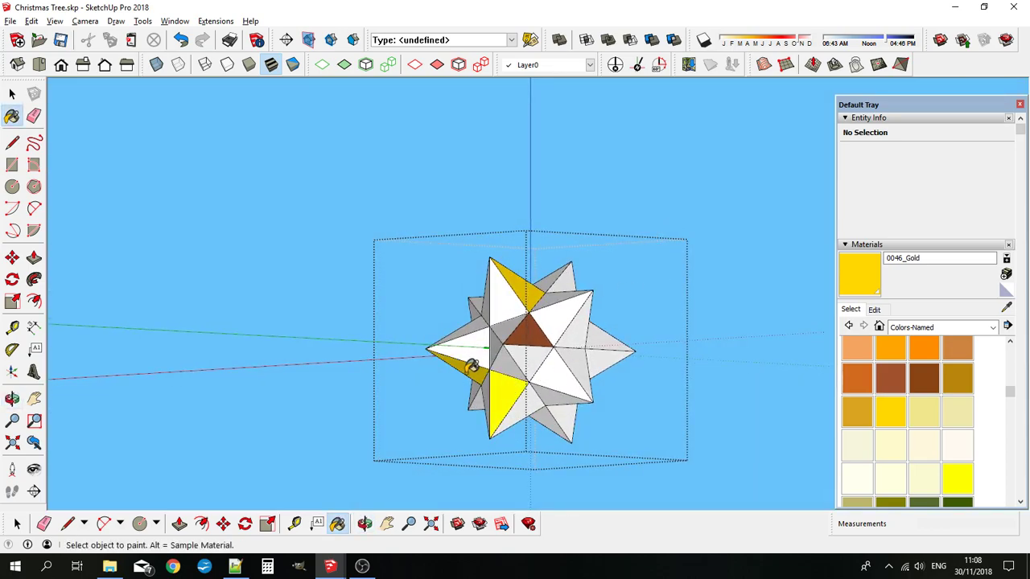
Step: Paint three star faces CadetBlue: top-left, right tip and left tip
scroll(933, 442, down, 3)
click(868, 406)
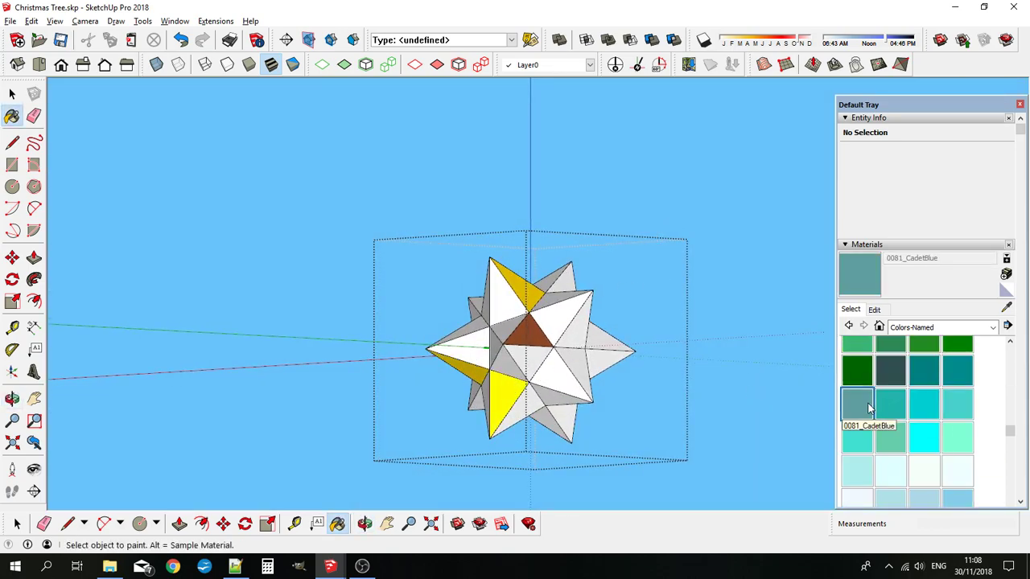
click(500, 293)
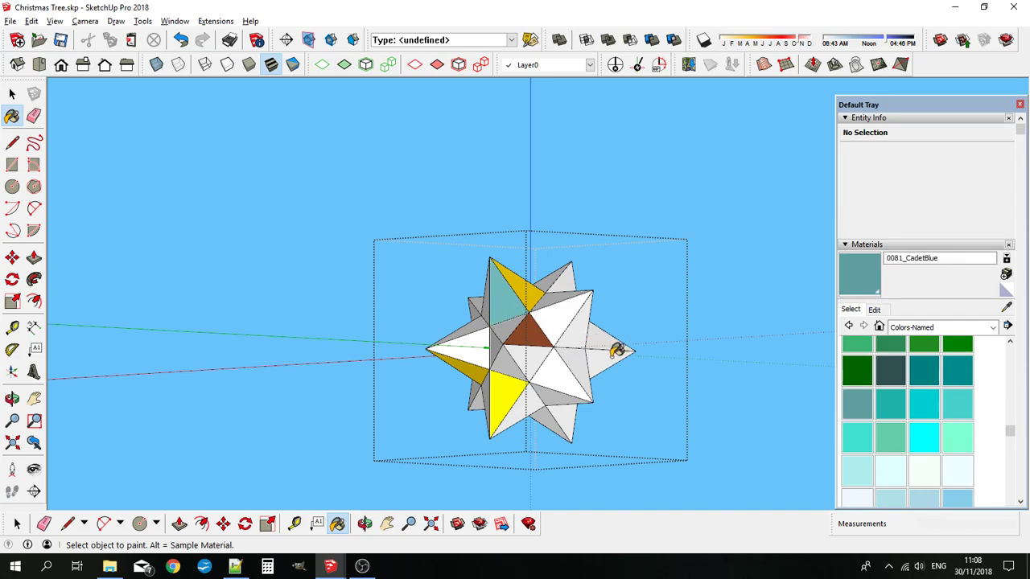
click(616, 350)
click(478, 339)
mouse_move(483, 342)
middle_down()
mouse_move(635, 392)
mouse_move(666, 344)
mouse_move(679, 342)
middle_up()
Step: Paint three more star faces Violet, including a lower white face
scroll(966, 491, down, 5)
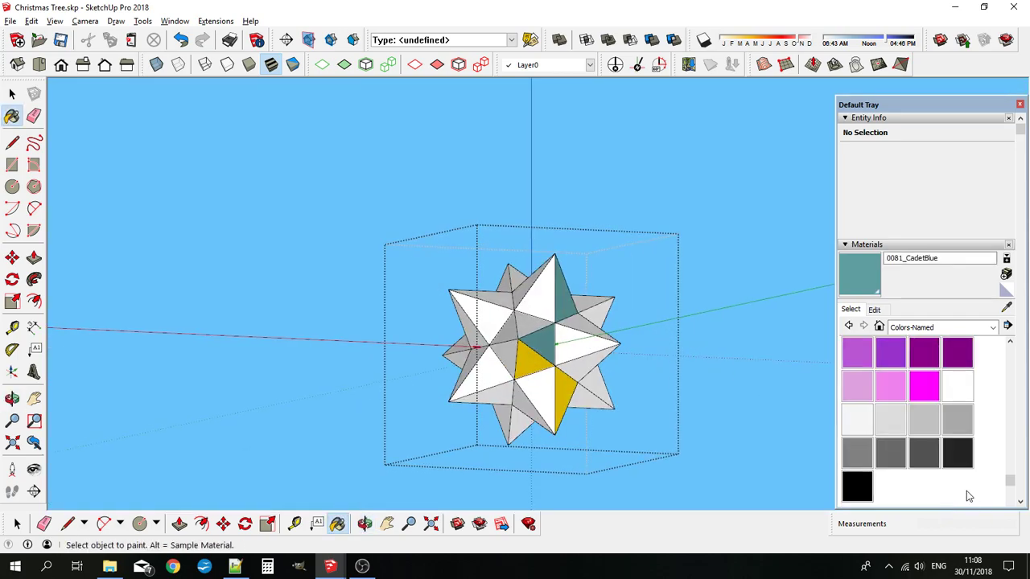
click(888, 388)
click(497, 322)
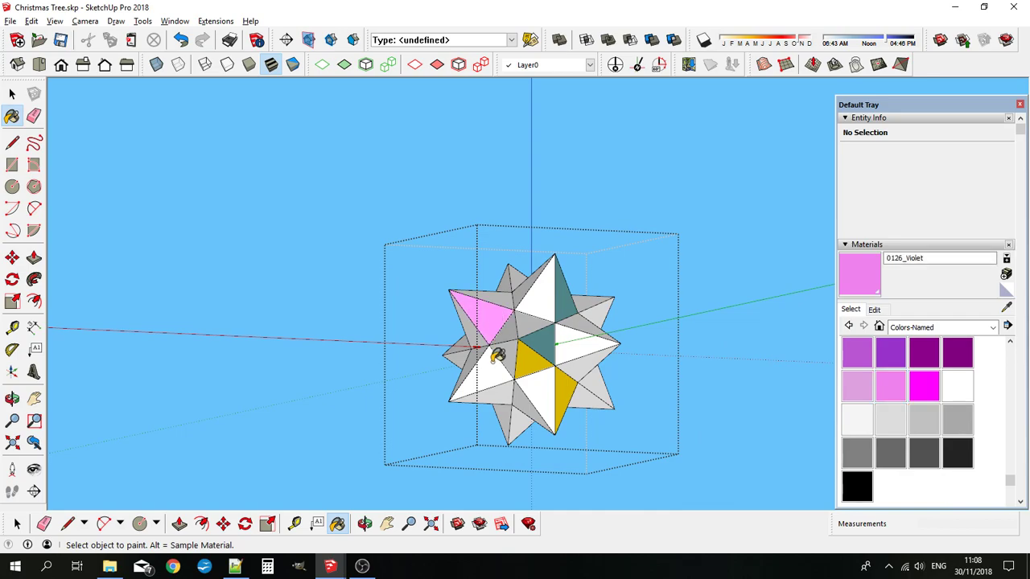
click(509, 378)
click(543, 393)
middle_drag(607, 386, 300, 439)
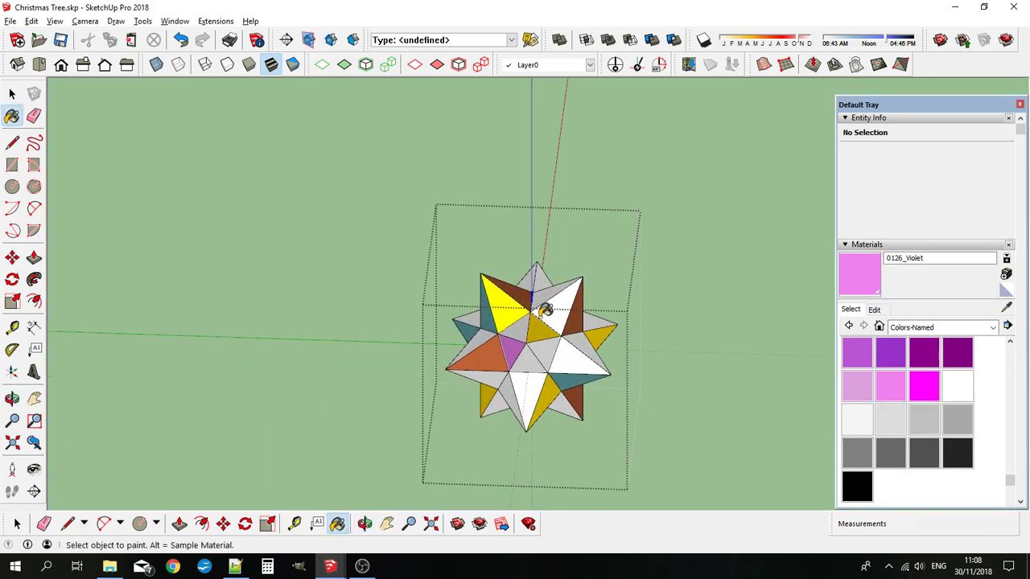
Step: Check the painted star's colours from several angles, then exit the component edit with Escape
mouse_move(554, 288)
middle_down()
mouse_move(472, 361)
mouse_move(504, 363)
middle_up()
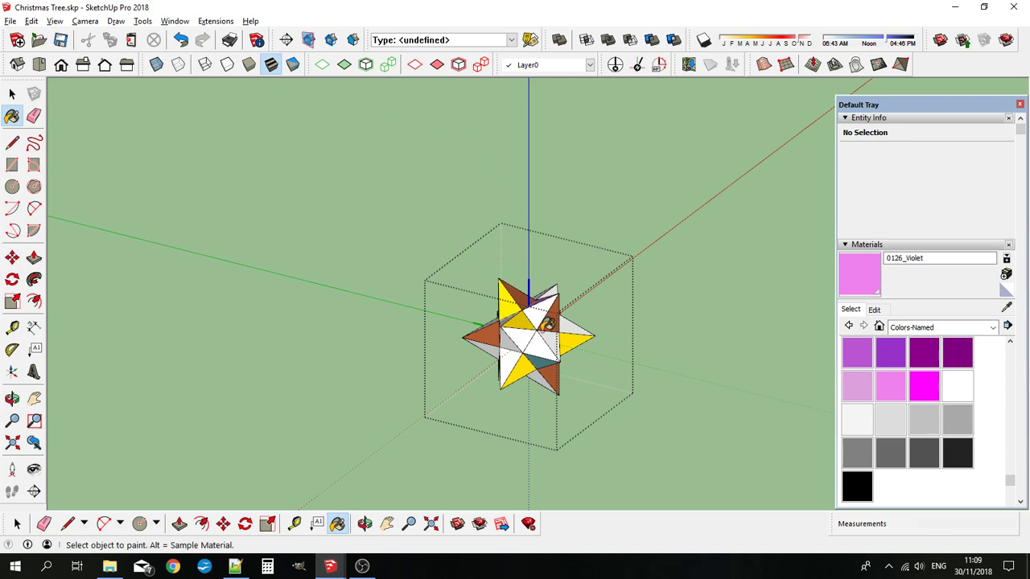
click(12, 95)
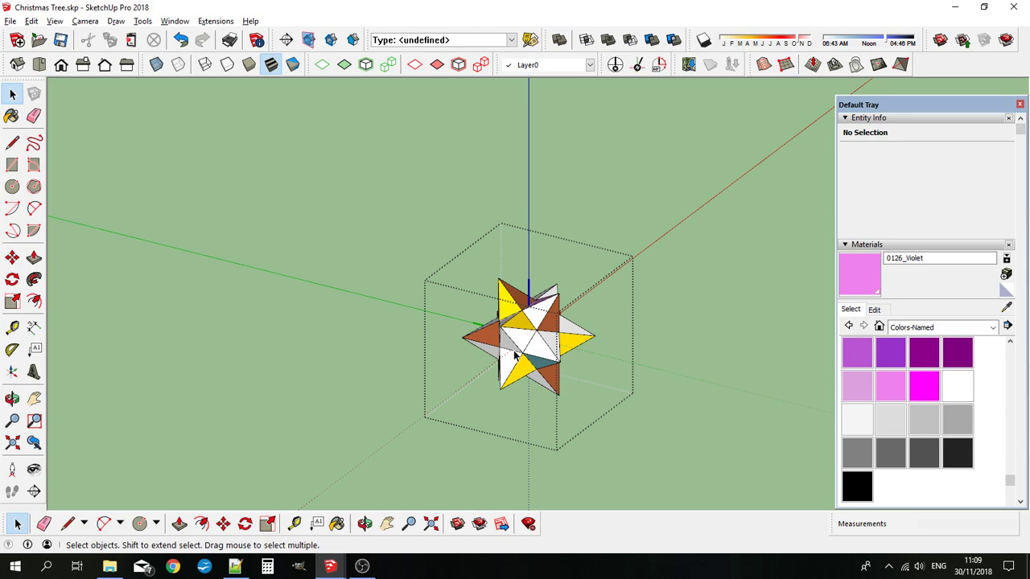
middle_drag(534, 340, 485, 325)
middle_drag(565, 323, 584, 280)
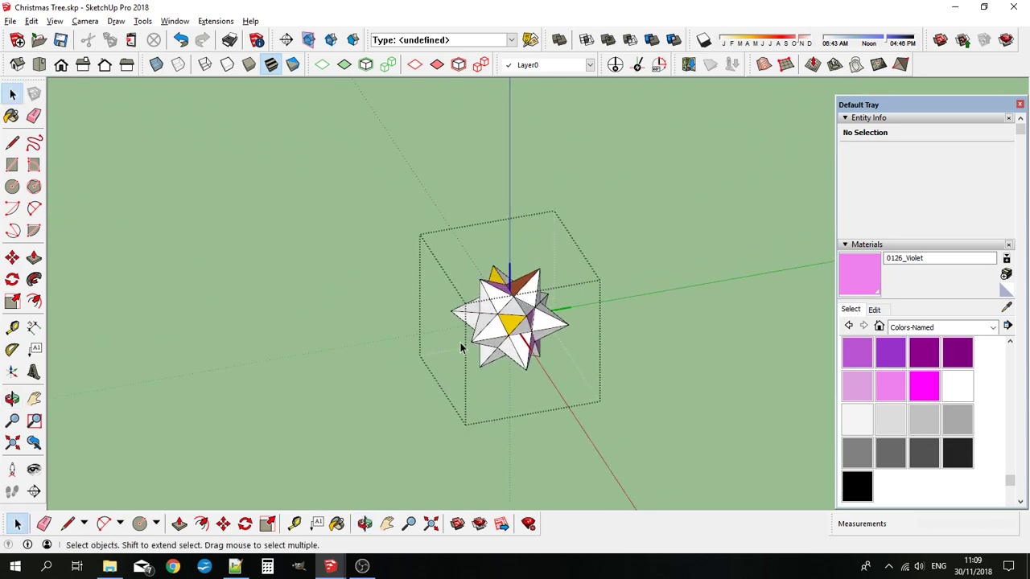
middle_drag(461, 348, 503, 350)
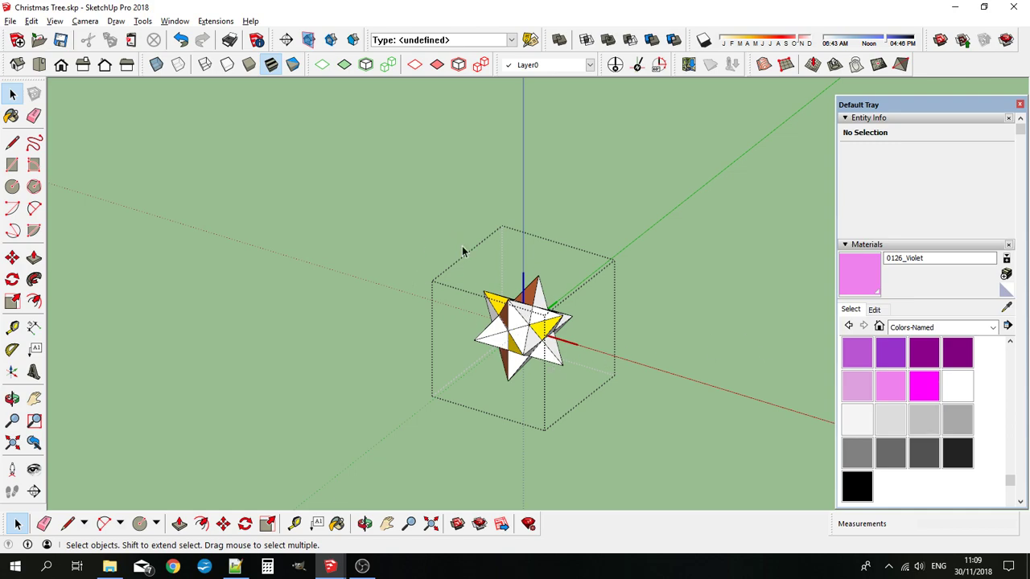
key(Escape)
Step: Regenerate the star through Edit Dodecahedron, accepting the current values and spikiness factor
middle_drag(543, 344, 523, 300)
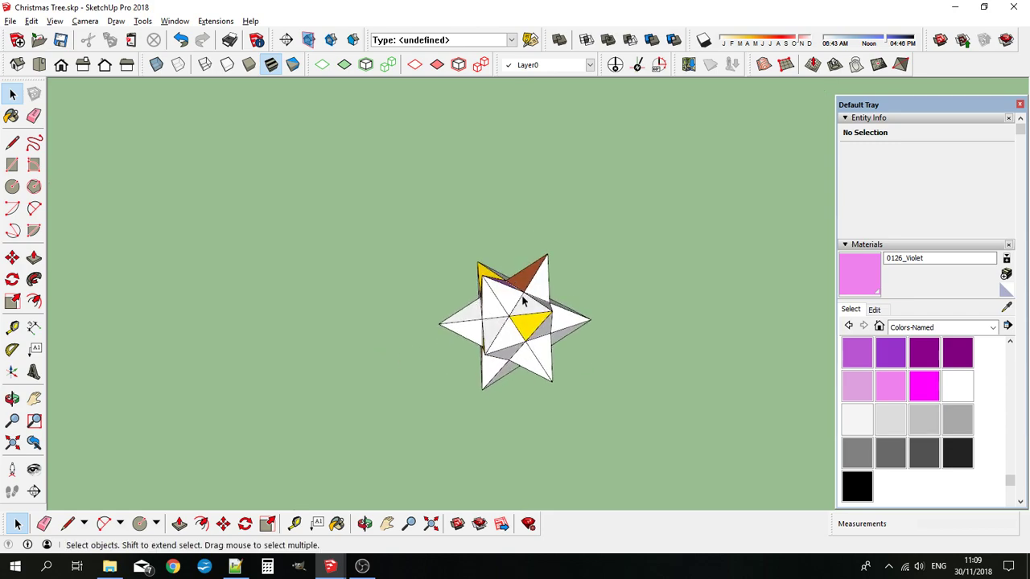
right_click(519, 324)
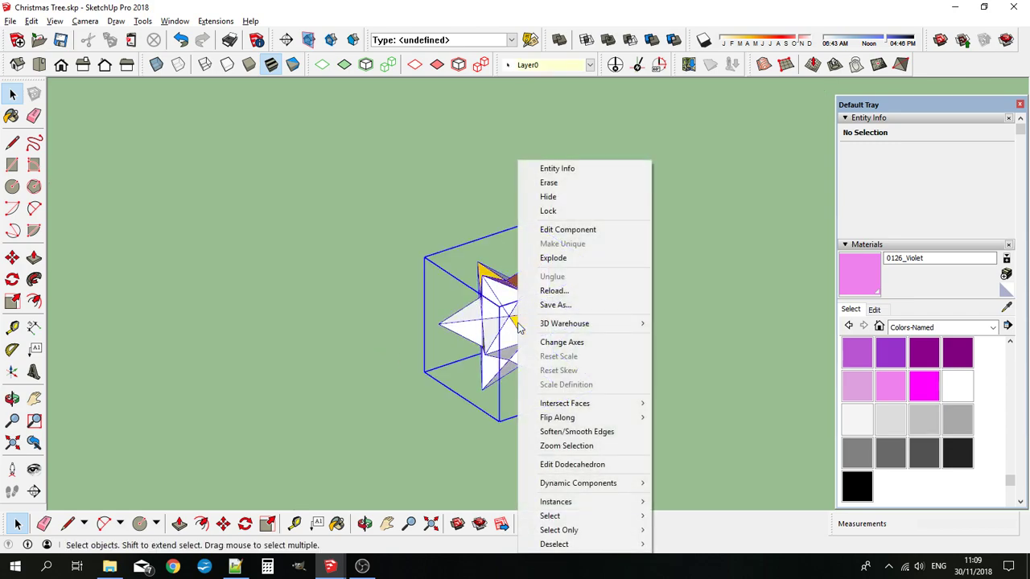
click(582, 466)
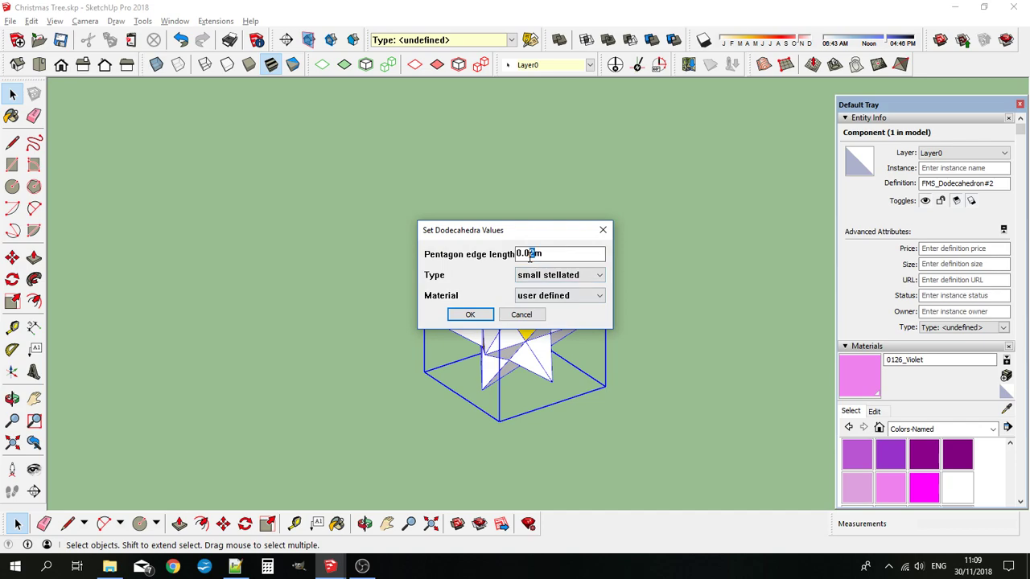
key(Return)
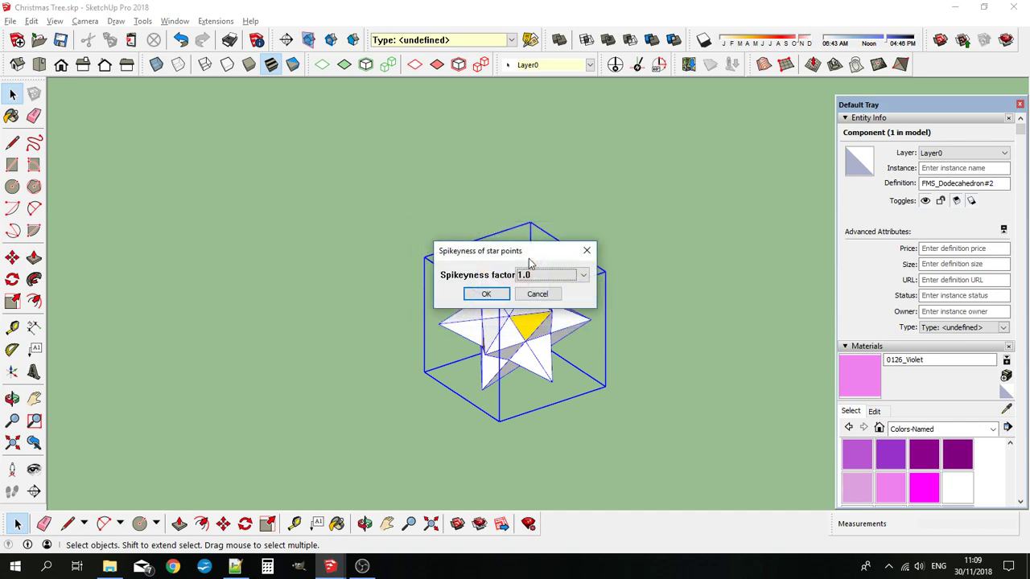
click(486, 295)
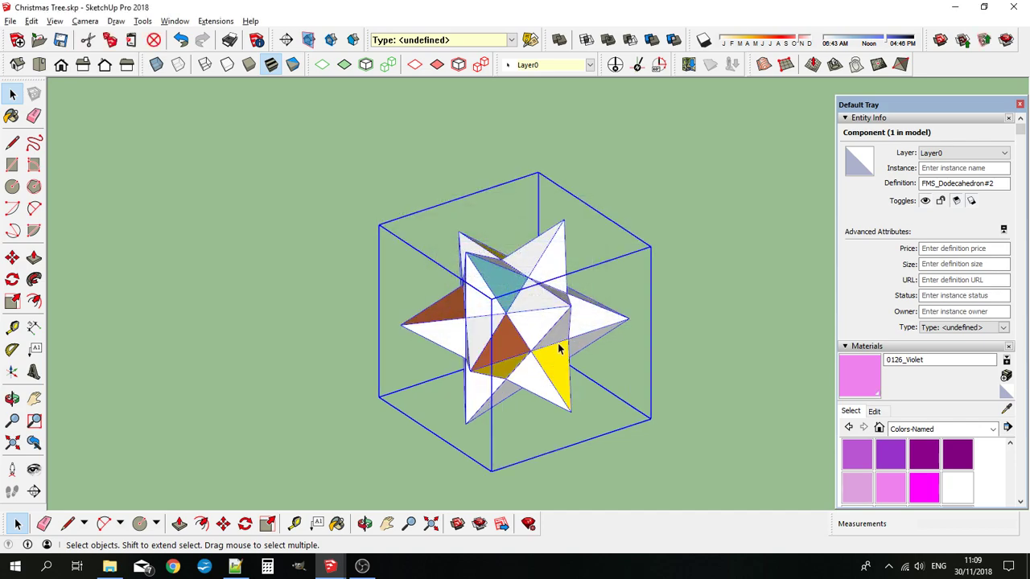
Step: Orbit and zoom around the regenerated star to inspect its faces
middle_drag(559, 347, 584, 351)
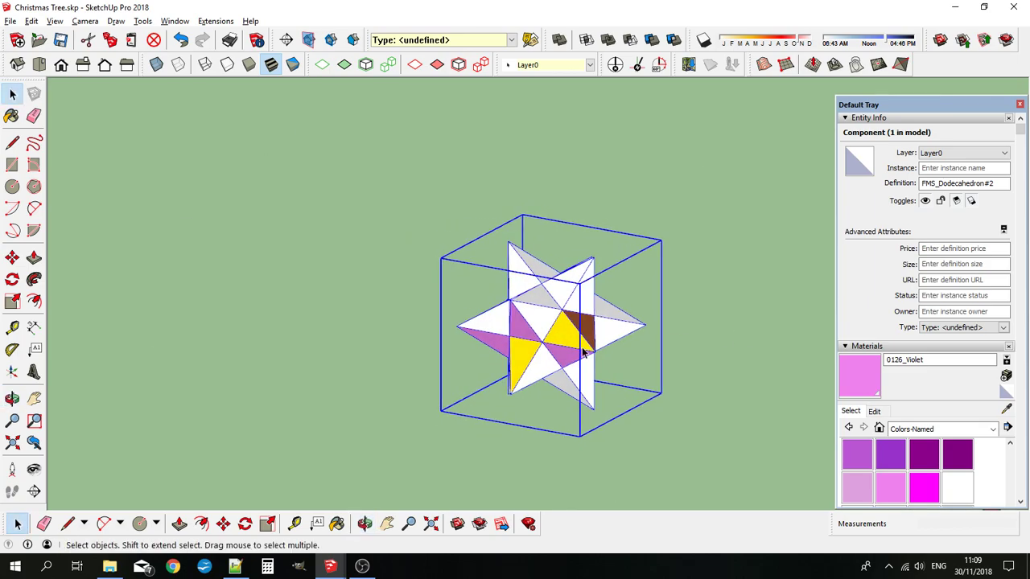
middle_drag(555, 279, 431, 322)
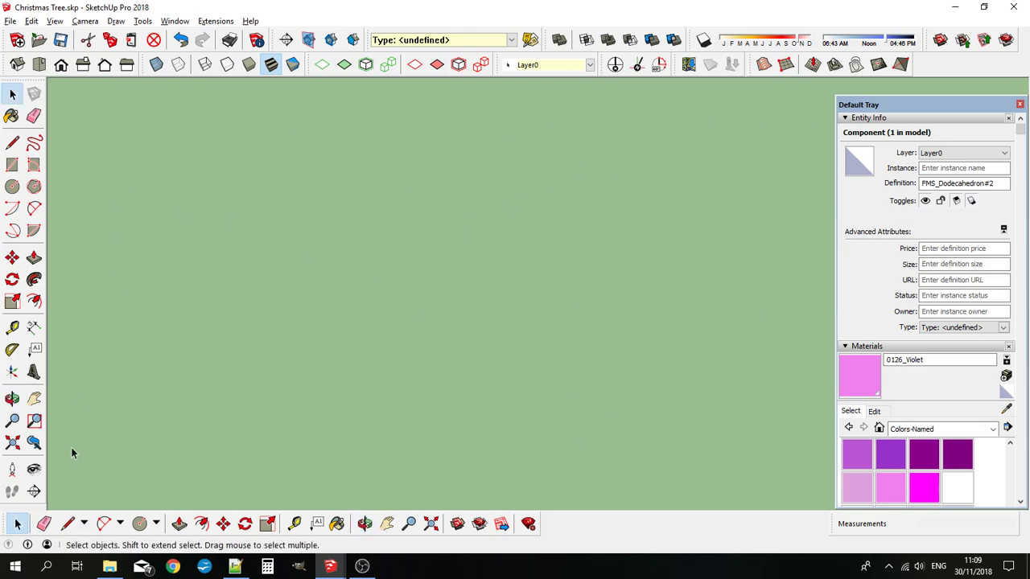
click(12, 441)
scroll(320, 316, down, 3)
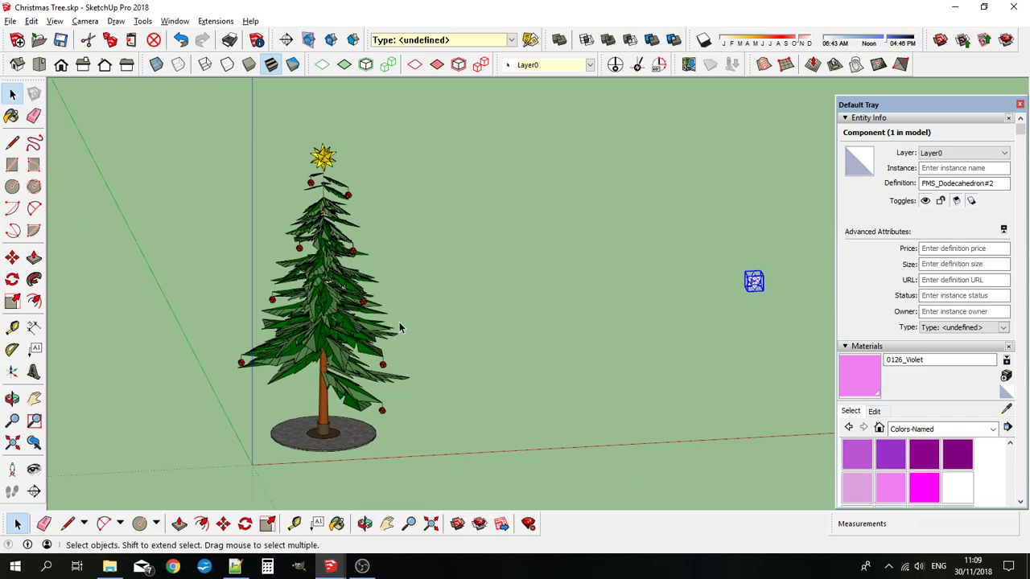
scroll(625, 322, down, 2)
shift+middle_drag(625, 321, 366, 301)
scroll(321, 311, up, 3)
scroll(321, 311, up, 4)
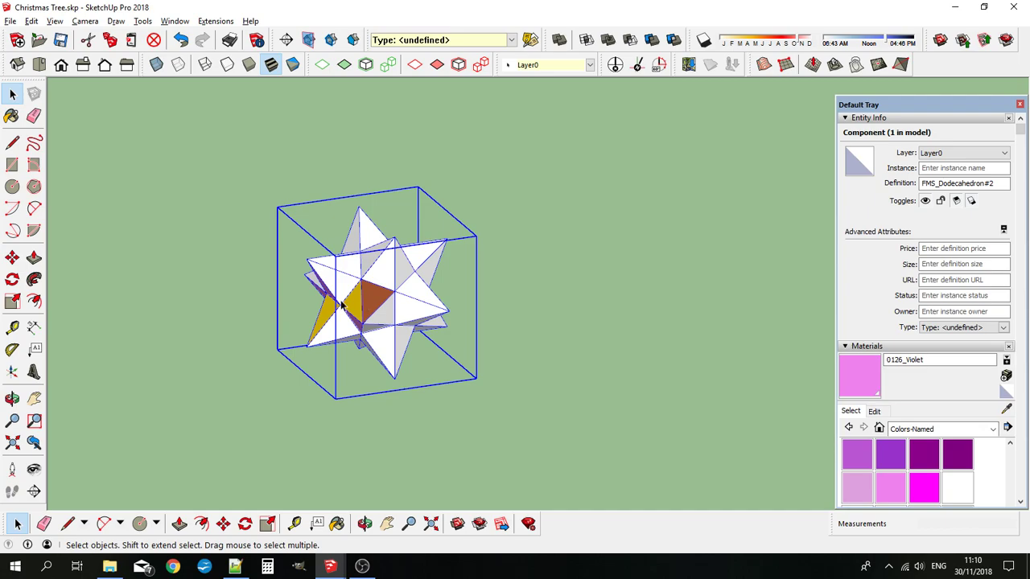
middle_drag(342, 304, 496, 308)
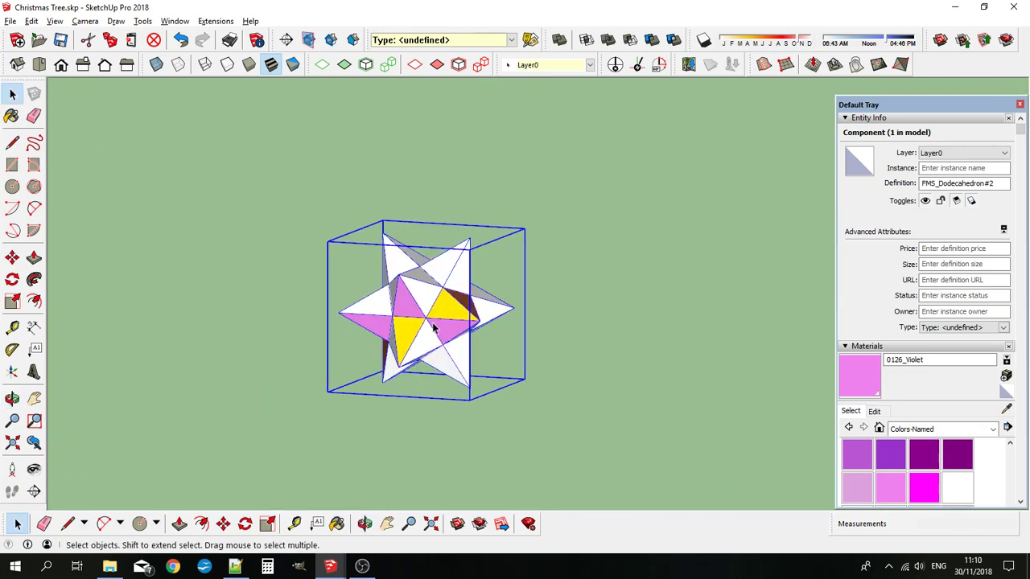
middle_drag(393, 319, 242, 338)
scroll(368, 332, up, 4)
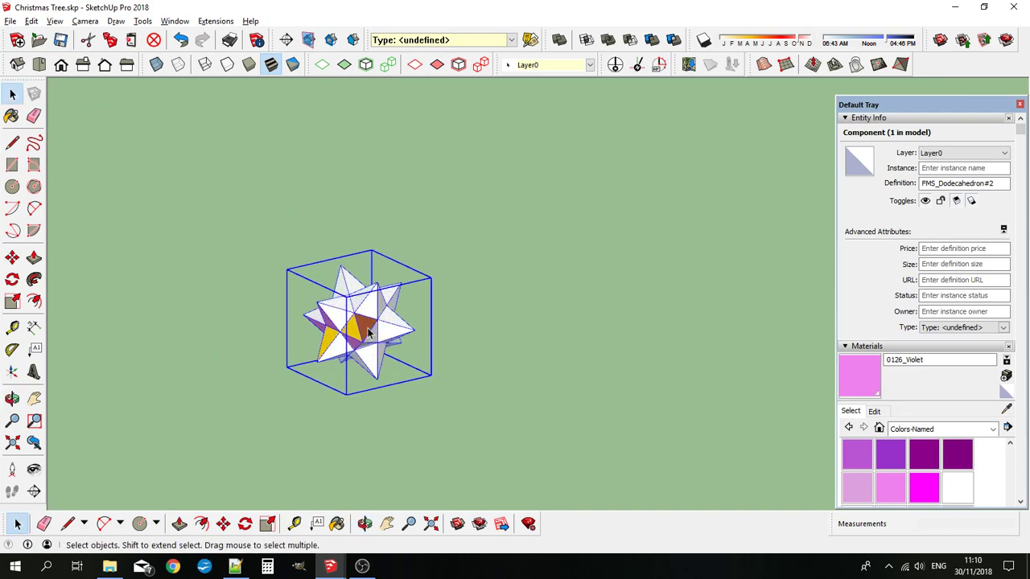
middle_drag(368, 333, 388, 384)
scroll(958, 430, down, 3)
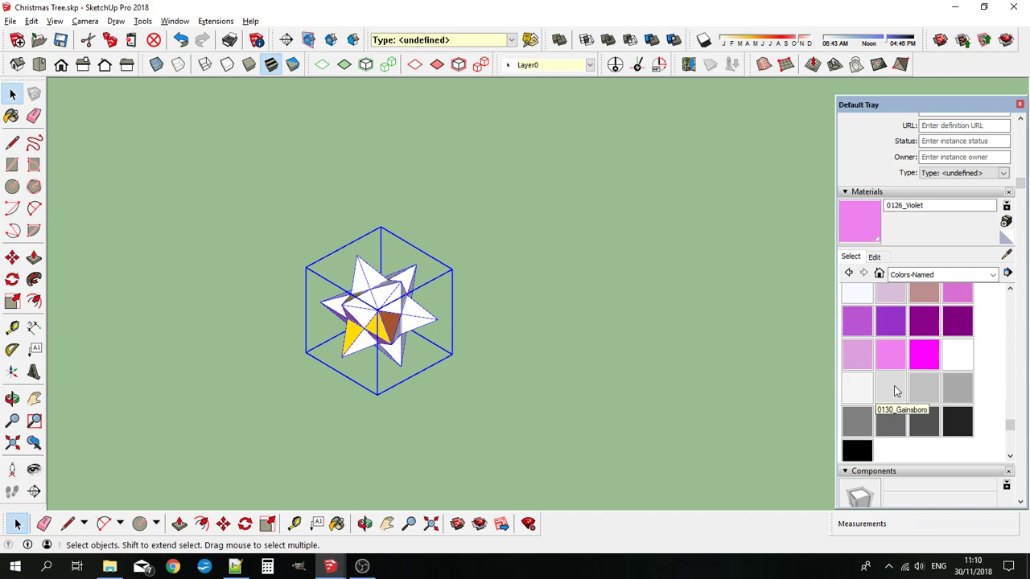
Step: Paint the star's white faces 0130_Gainsboro light grey, starting and then cancelling a hanging line
click(894, 385)
click(376, 276)
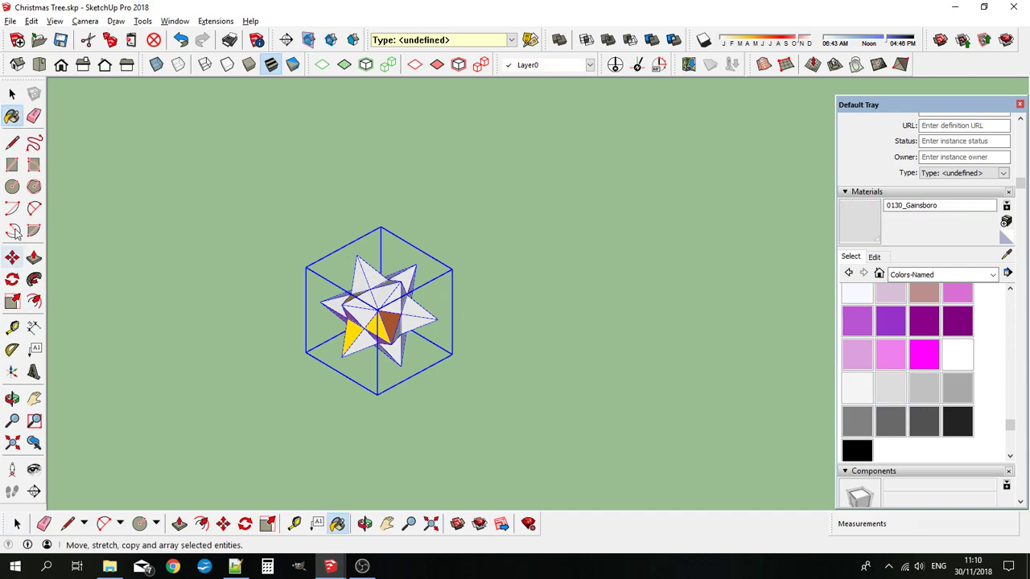
click(13, 143)
scroll(378, 257, up, 3)
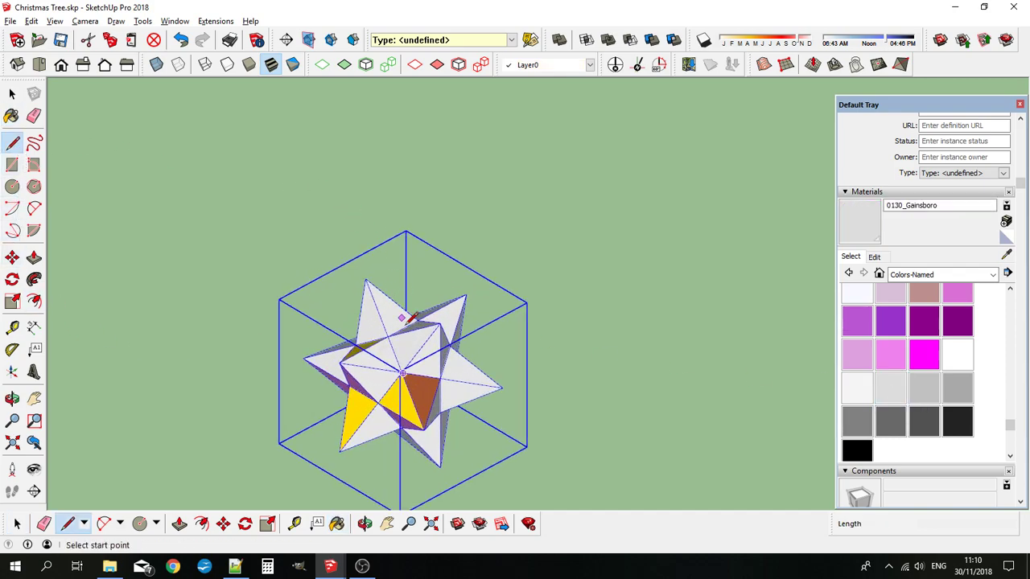
click(431, 312)
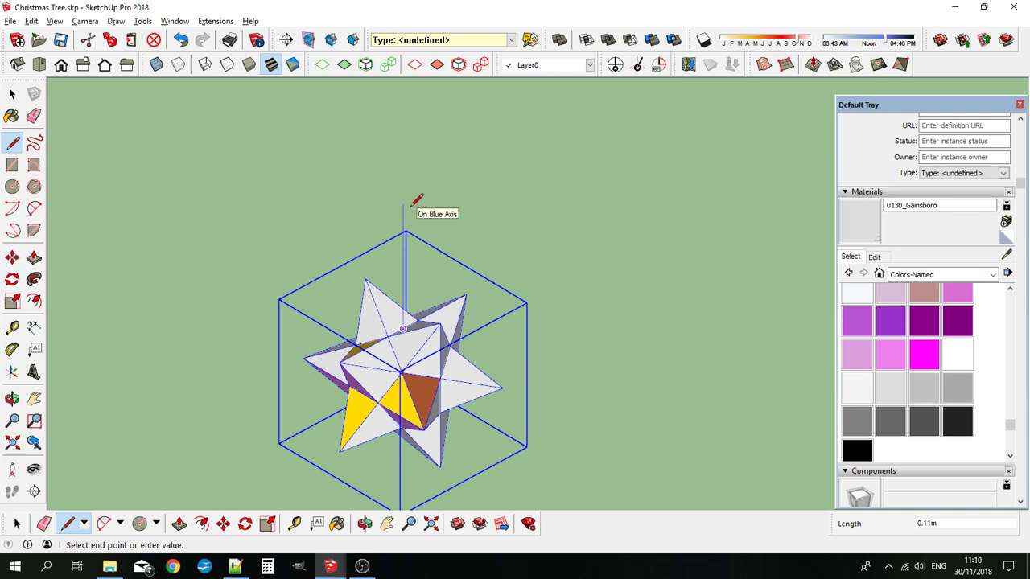
click(12, 94)
scroll(282, 197, down, 2)
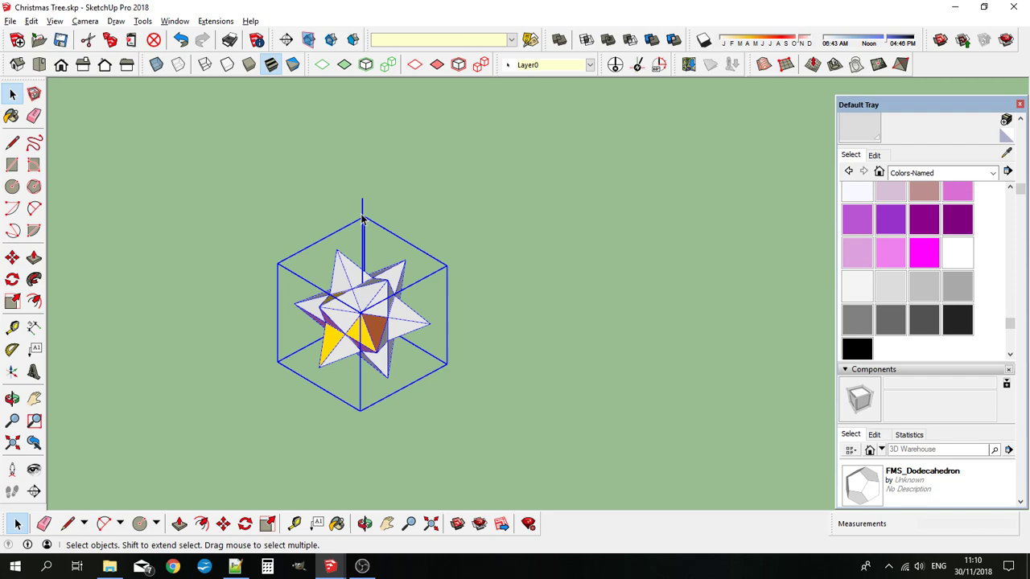
Step: Move the star onto an outer right-hand branch of the Christmas tree
click(12, 257)
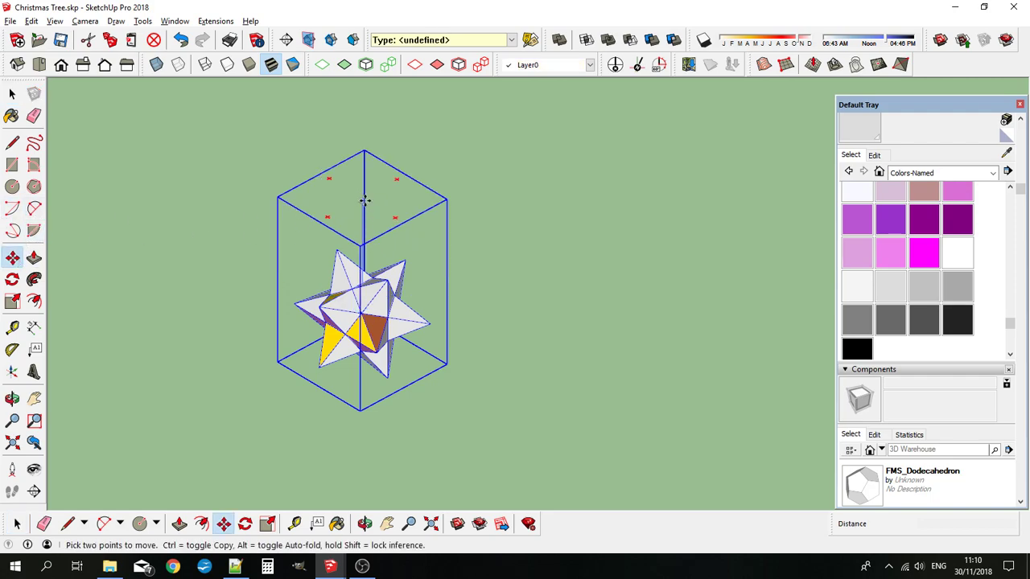
click(363, 200)
scroll(566, 234, down, 5)
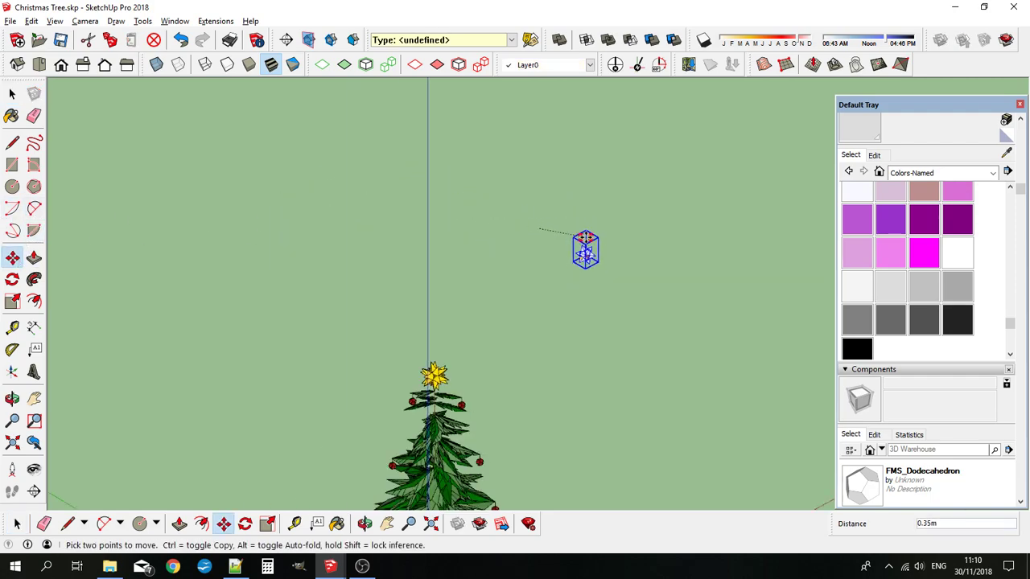
middle_drag(587, 246, 459, 207)
scroll(459, 207, up, 4)
scroll(386, 282, up, 3)
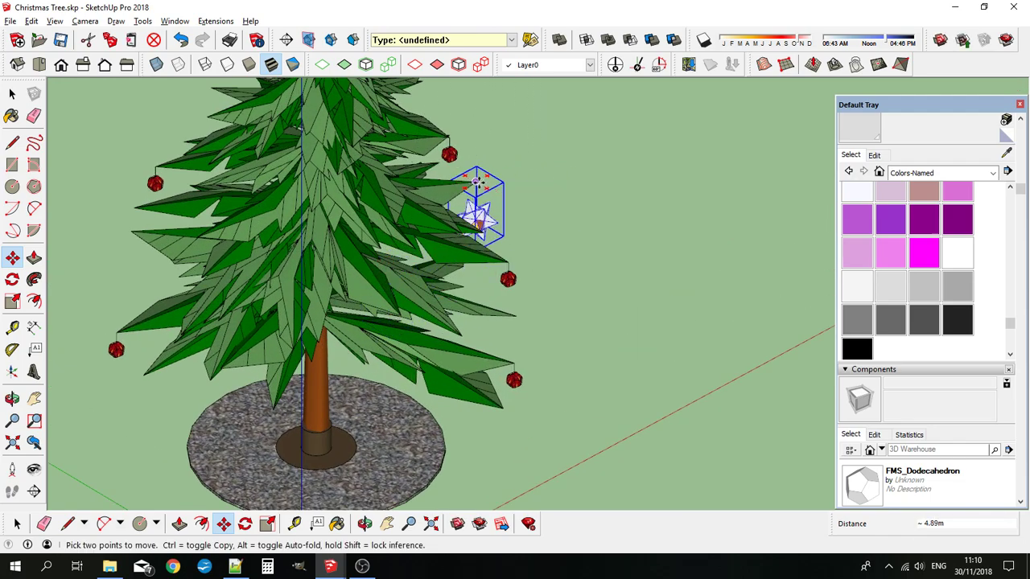
middle_drag(474, 184, 479, 213)
scroll(478, 218, up, 3)
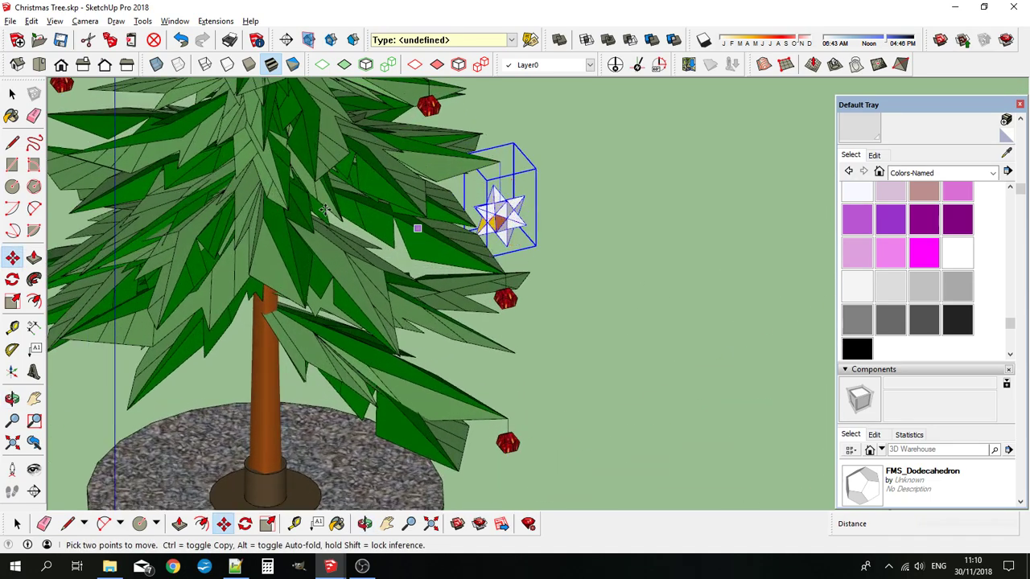
click(12, 95)
Step: Rebuild the placed star's inner dodecahedron with 0.015m pentagon edges
scroll(500, 216, up, 2)
right_click(503, 214)
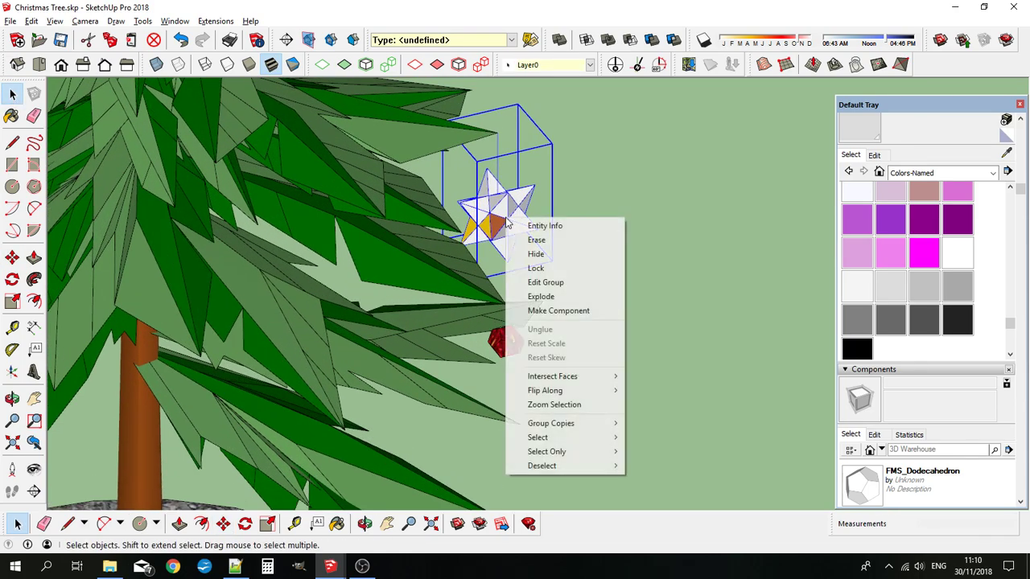
key(Escape)
double_click(502, 216)
click(501, 193)
right_click(502, 160)
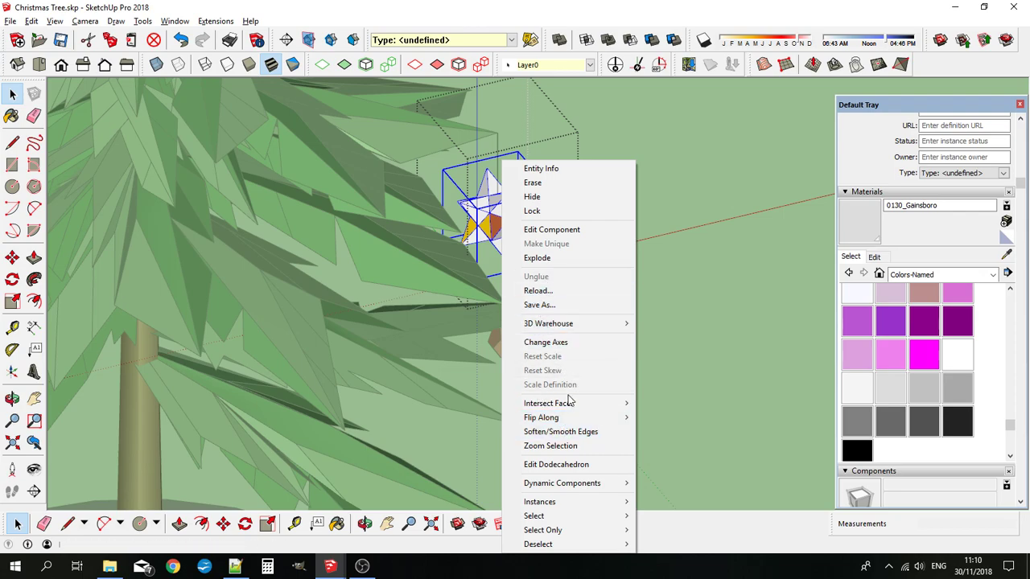
click(556, 465)
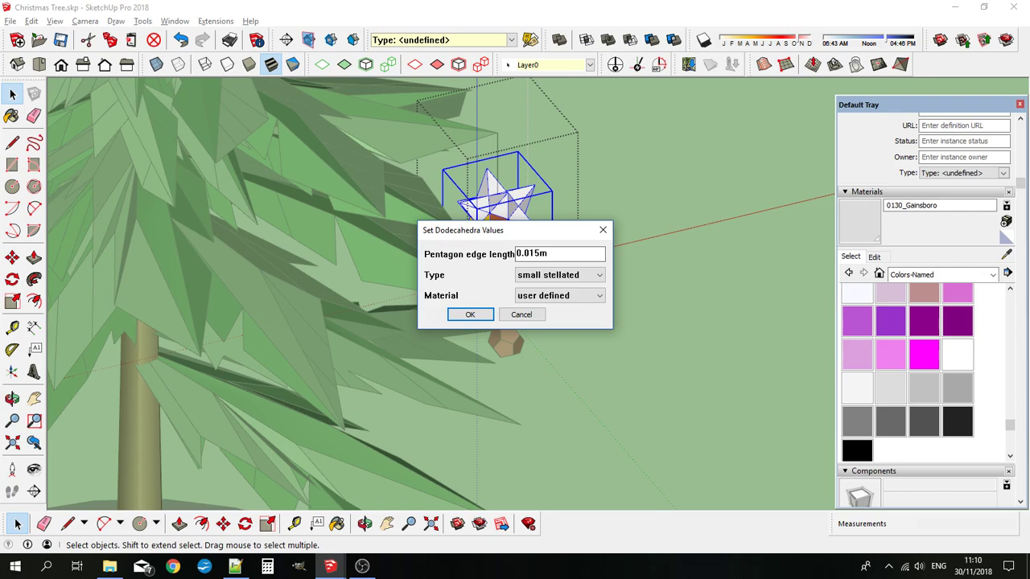
click(472, 316)
click(488, 293)
Step: View the whole tree and leave the rebuilt star on its branch tip without moving it
scroll(486, 298, up, 5)
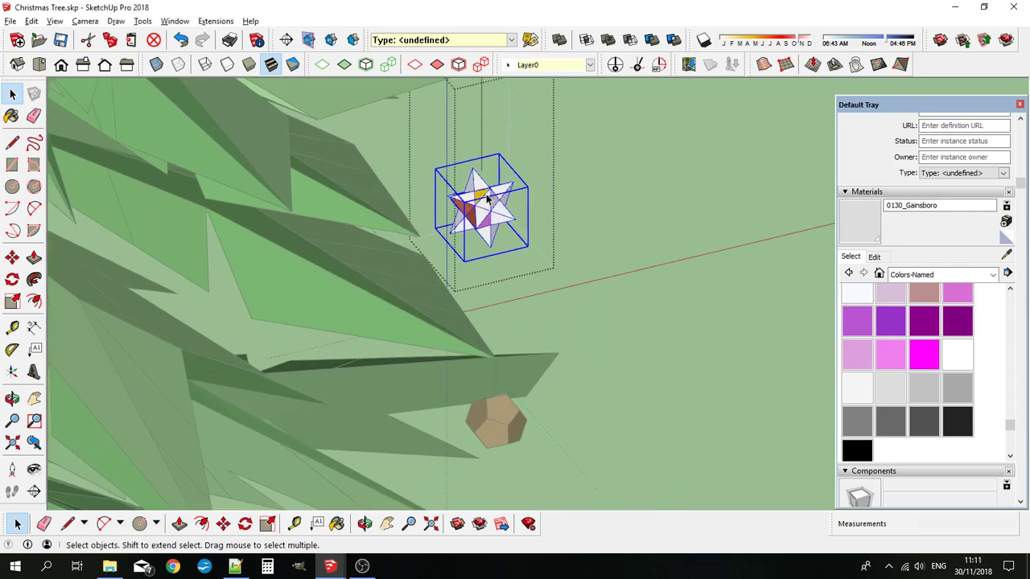
middle_drag(526, 208, 528, 229)
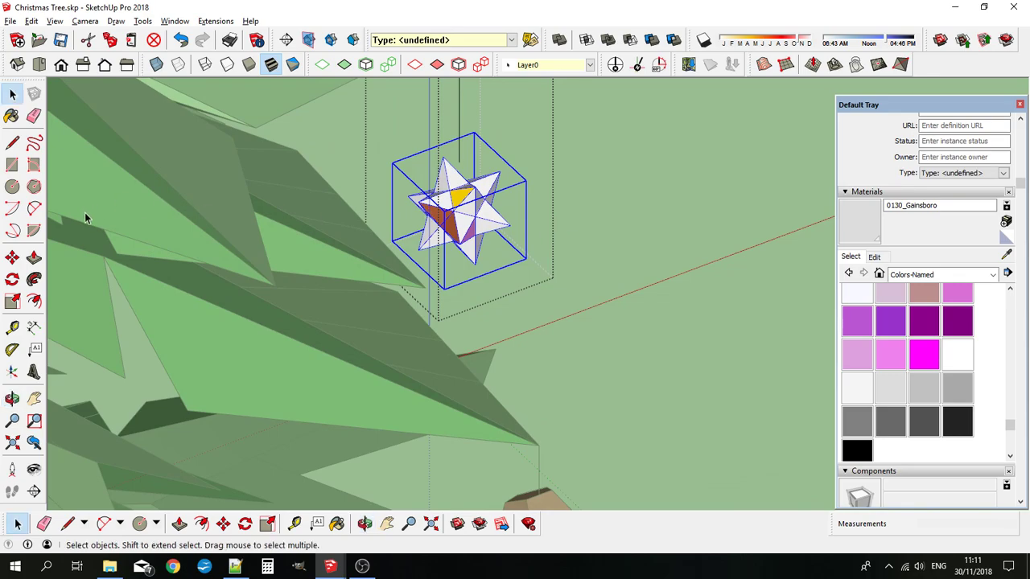
click(12, 257)
scroll(486, 188, up, 3)
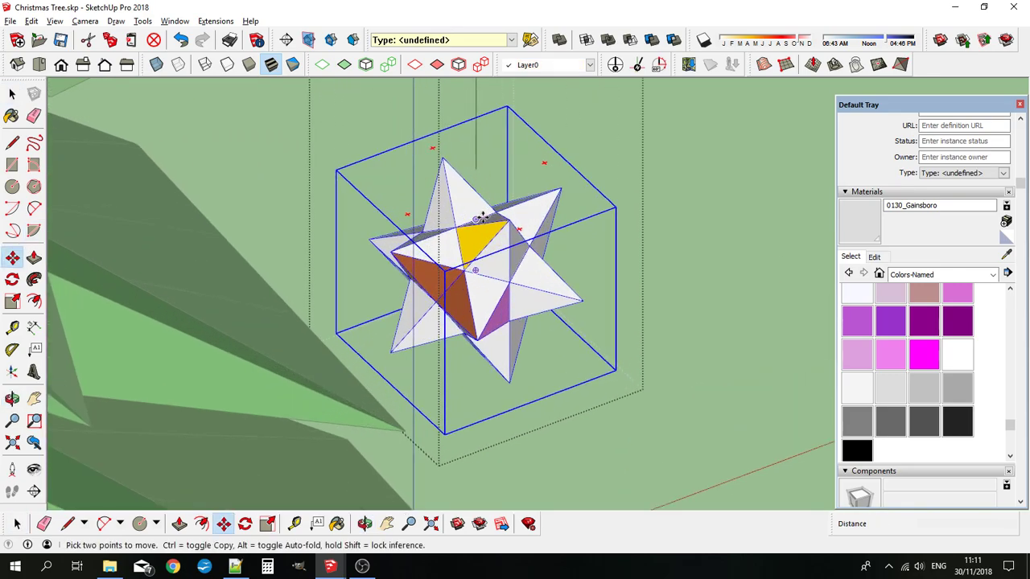
scroll(482, 211, down, 5)
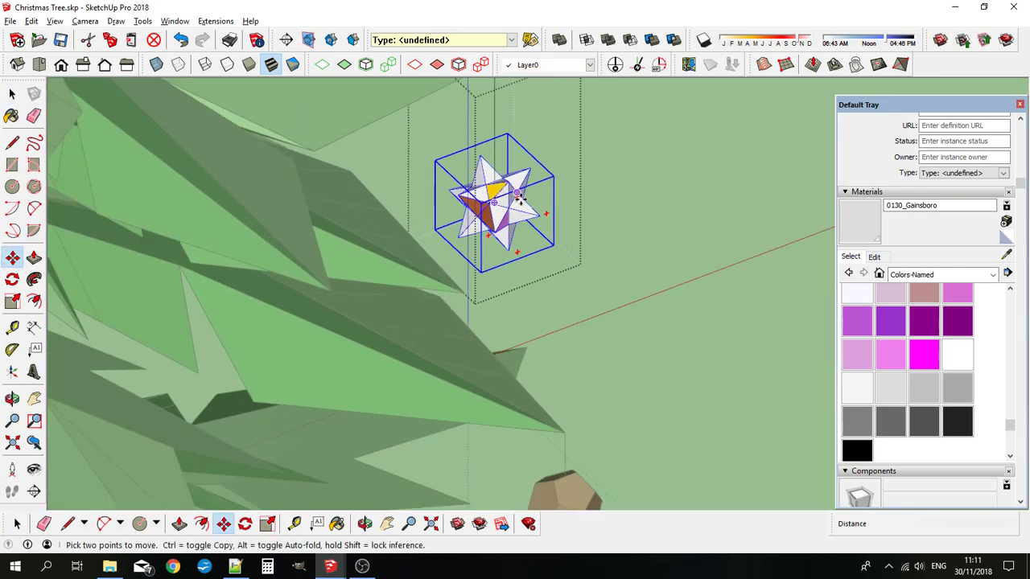
scroll(521, 198, down, 6)
middle_drag(609, 252, 354, 228)
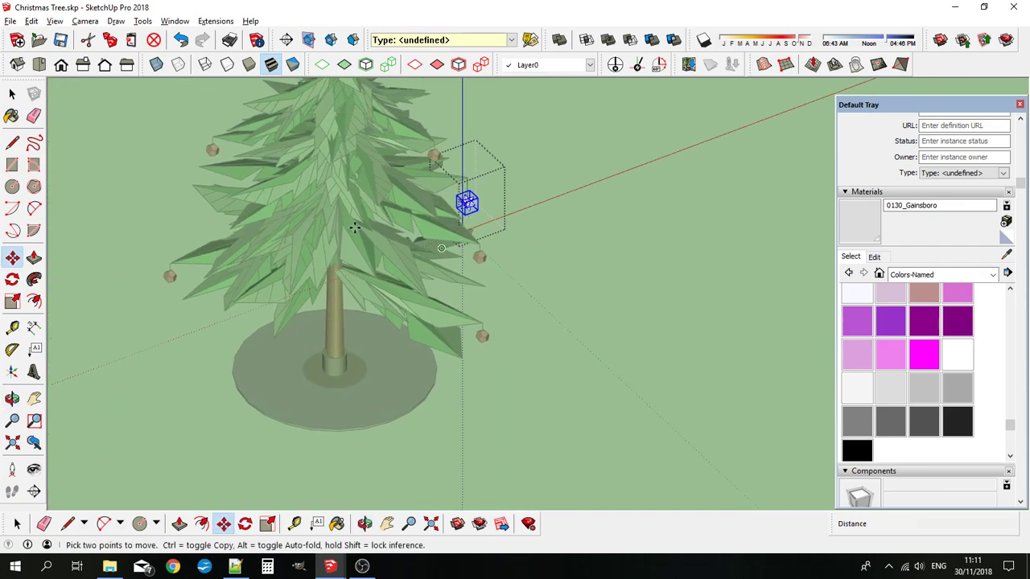
click(523, 184)
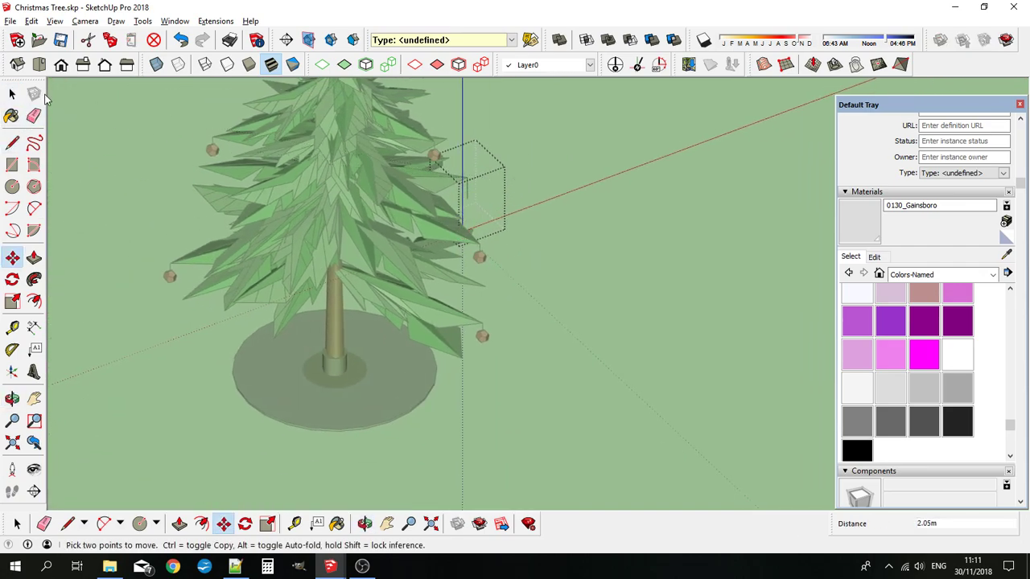
click(12, 94)
Step: Close the star's editing and copy it onto the tree base and a left branch
click(519, 181)
scroll(475, 206, up, 4)
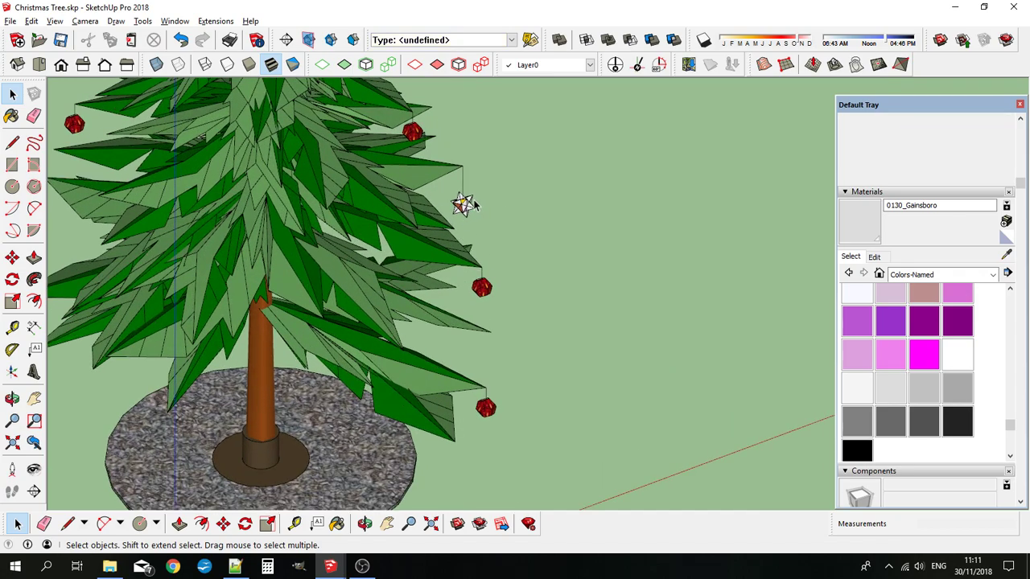
click(466, 206)
click(12, 257)
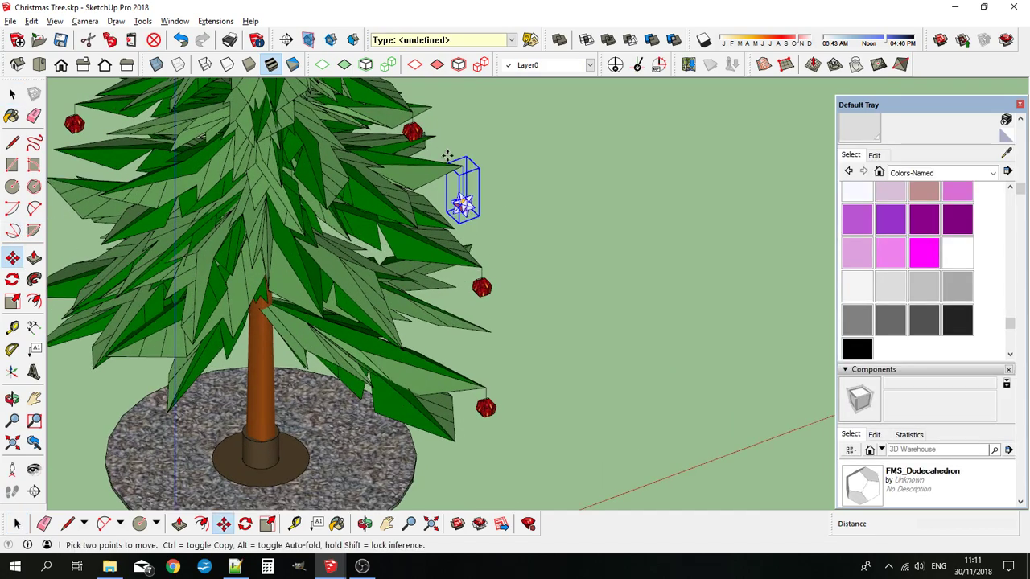
click(447, 155)
scroll(466, 177, down, 4)
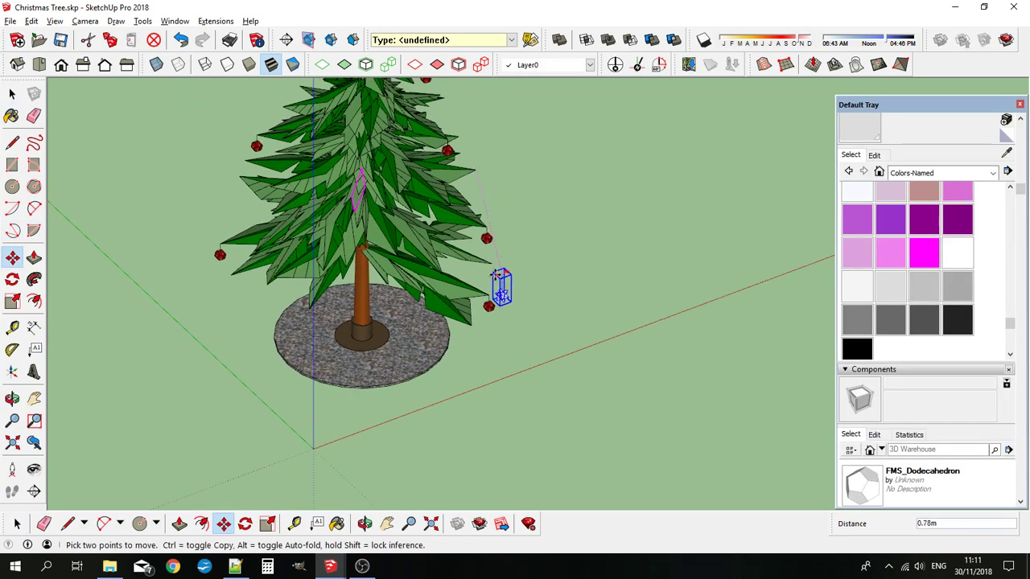
key(ctrl)
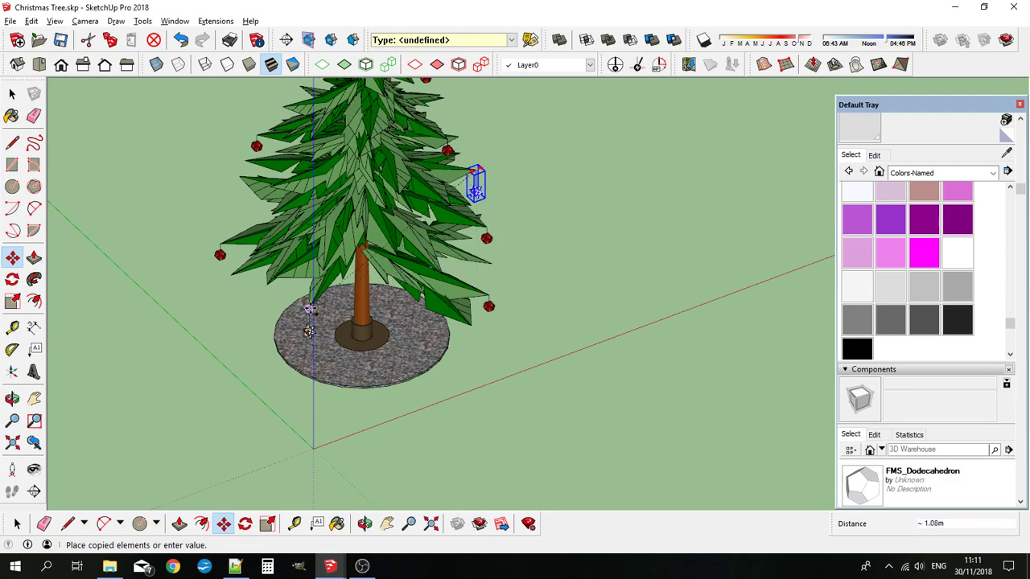
click(309, 308)
click(302, 303)
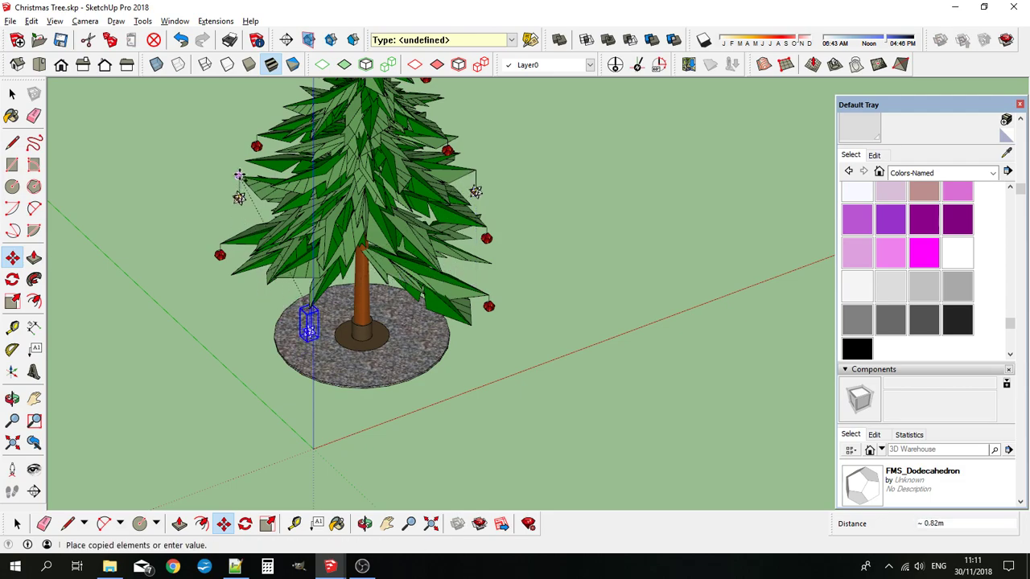
click(239, 175)
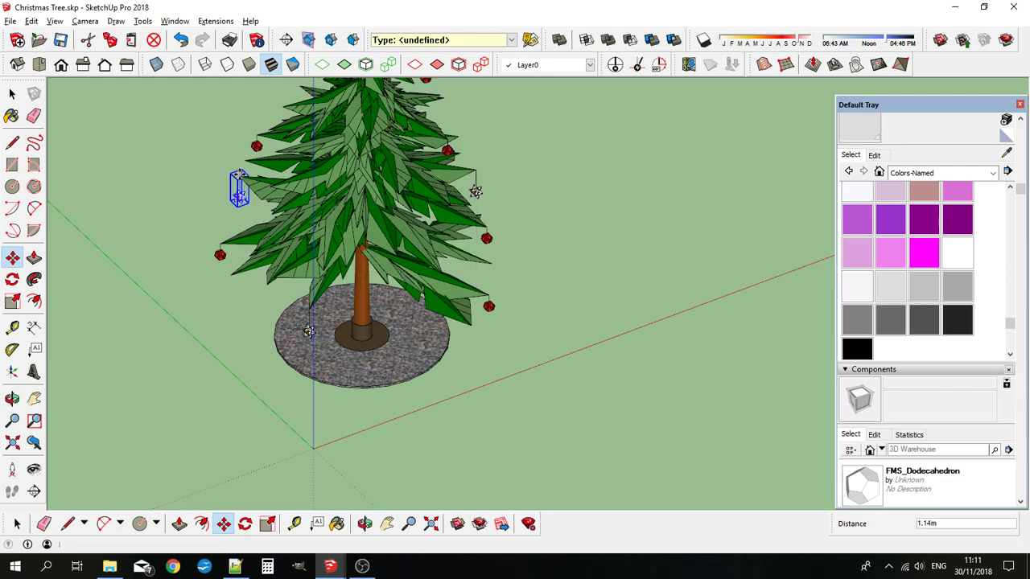
Step: Copy the star onto the upper trunk, an upper-left branch and an upper-right branch
click(239, 176)
key(ctrl)
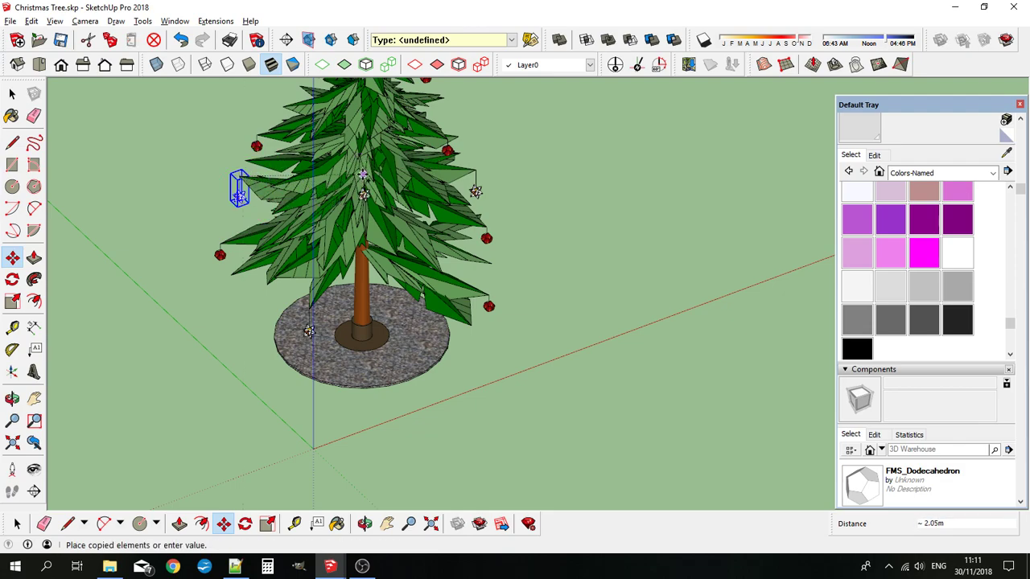
click(358, 164)
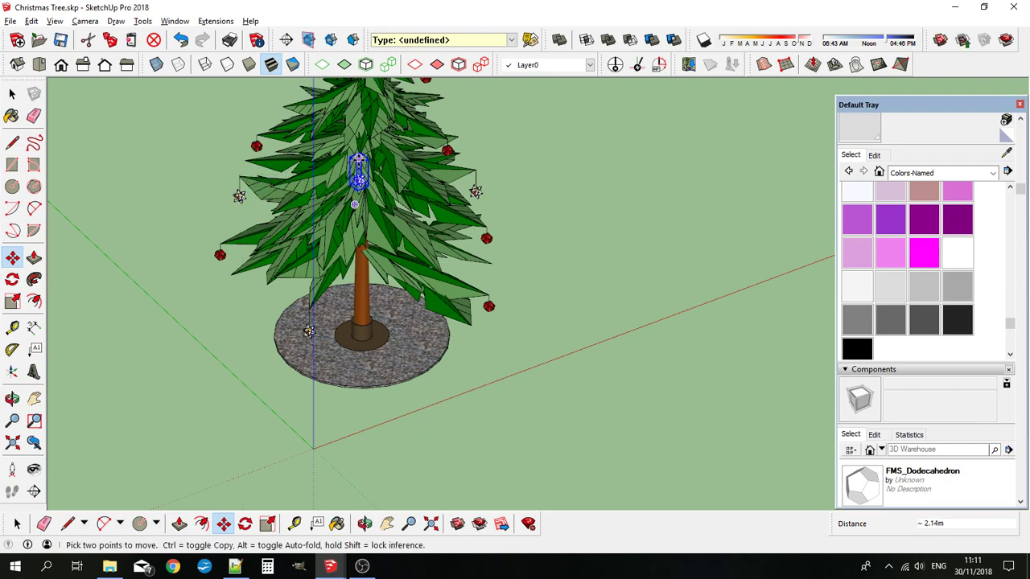
click(357, 169)
click(282, 107)
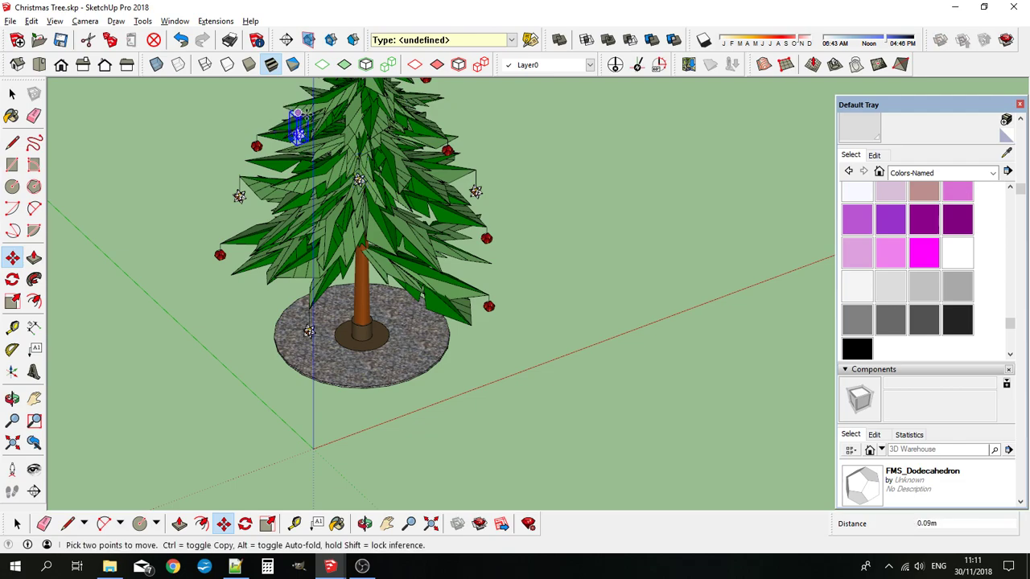
click(282, 105)
shift+middle_drag(388, 133, 347, 273)
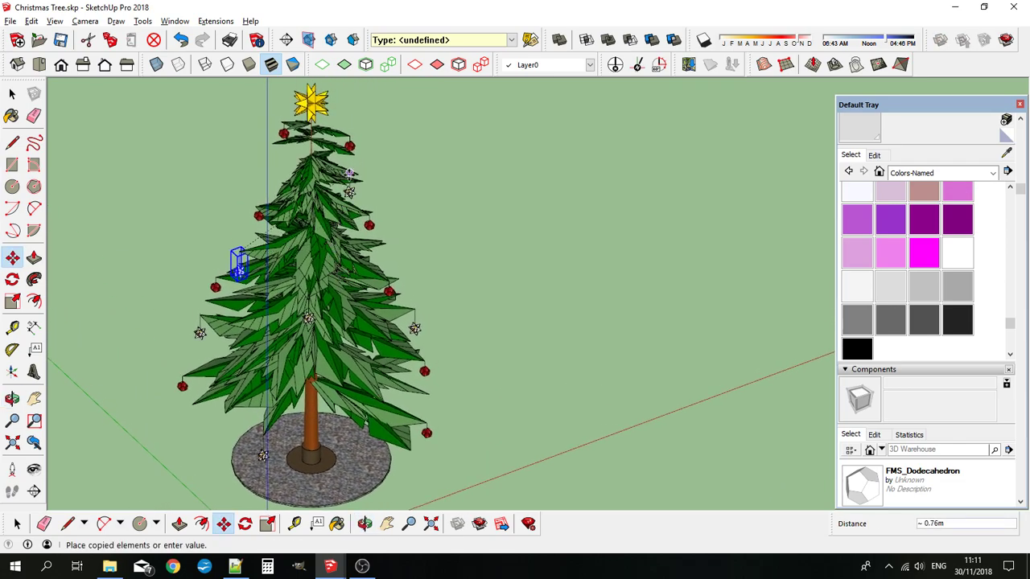
click(363, 182)
middle_drag(364, 182, 407, 259)
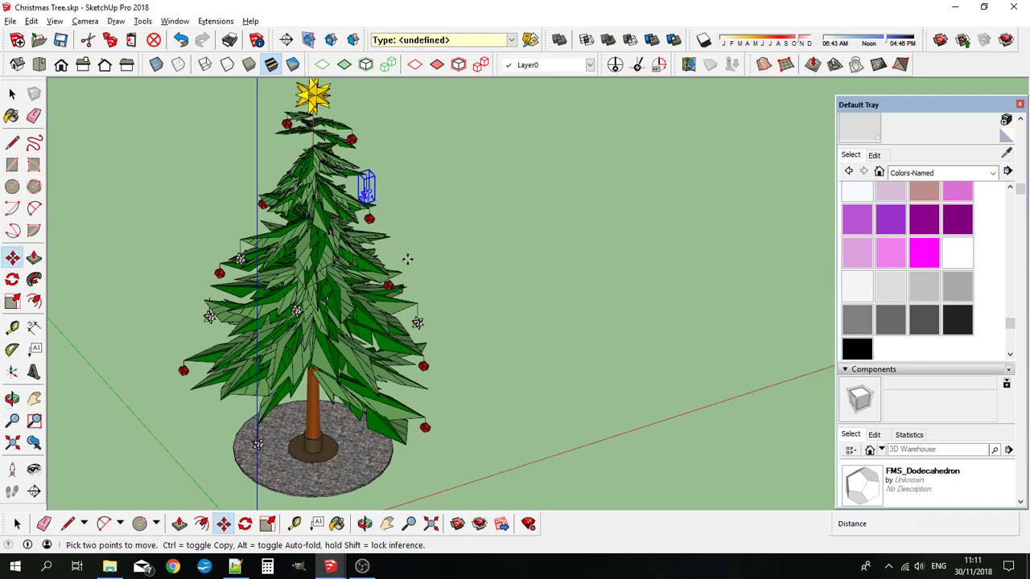
Step: Create a great-type dodecahedron and place it to the right of the tree
click(216, 21)
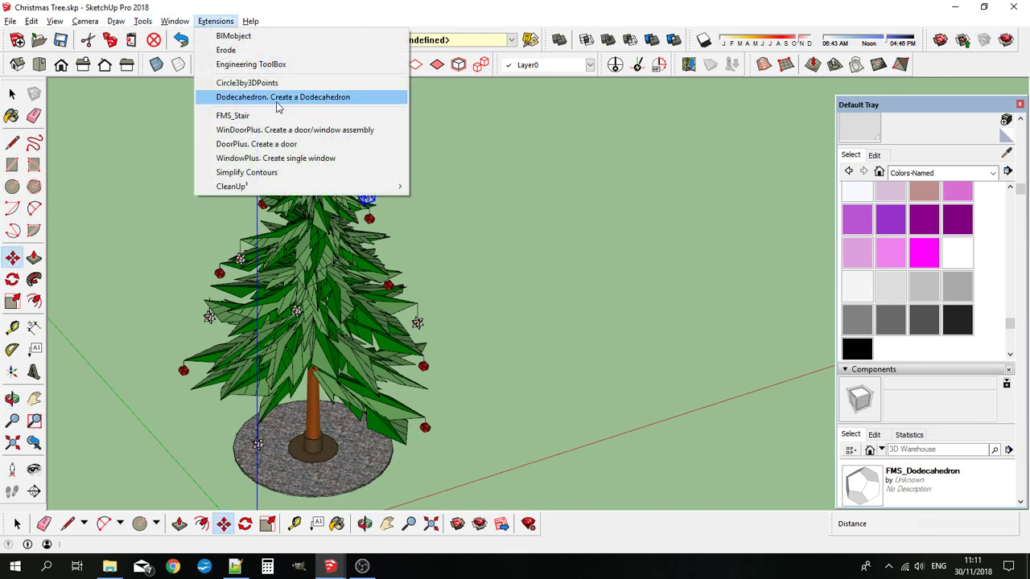
click(278, 96)
click(547, 275)
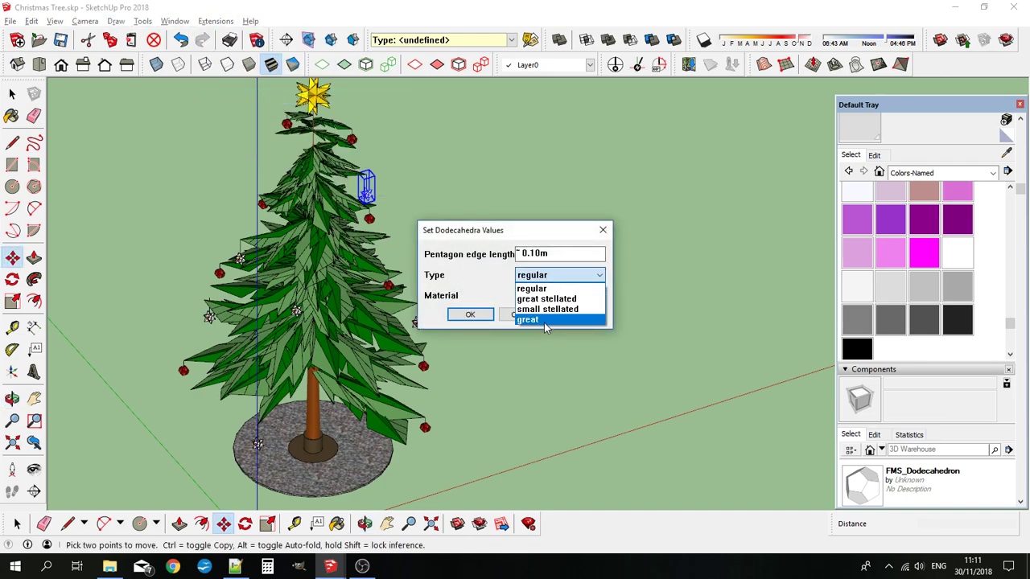
click(544, 319)
click(474, 315)
click(446, 304)
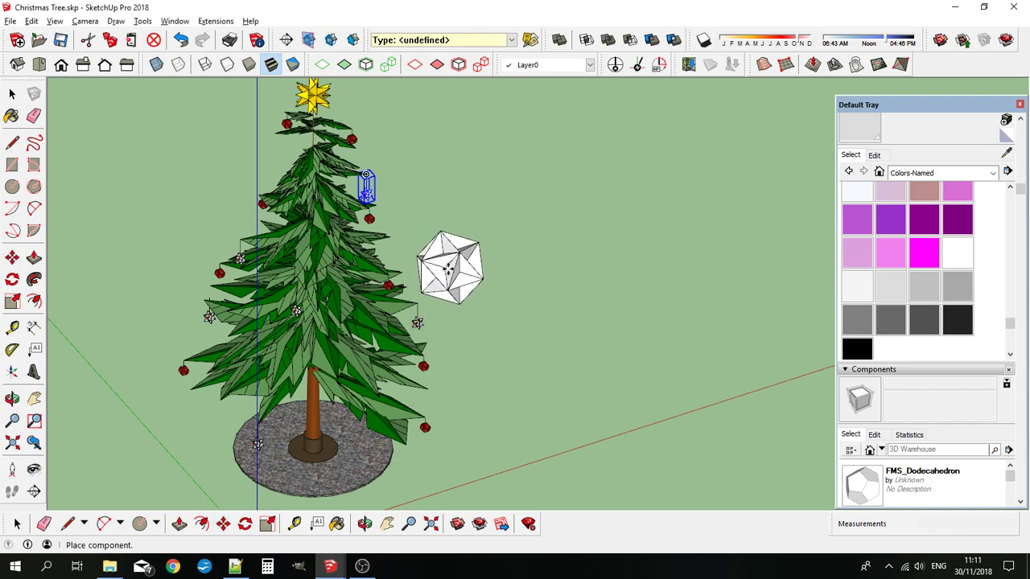
click(12, 94)
Step: Orbit and zoom around the new white dodecahedron to inspect it from several sides
middle_drag(418, 274, 519, 281)
scroll(498, 277, up, 3)
scroll(515, 277, up, 3)
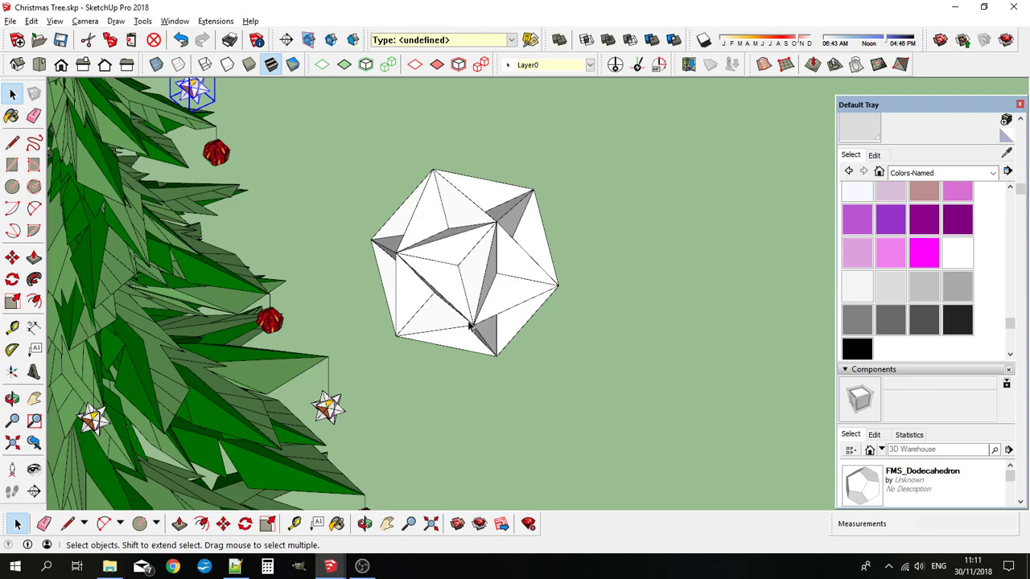
middle_drag(469, 324, 594, 324)
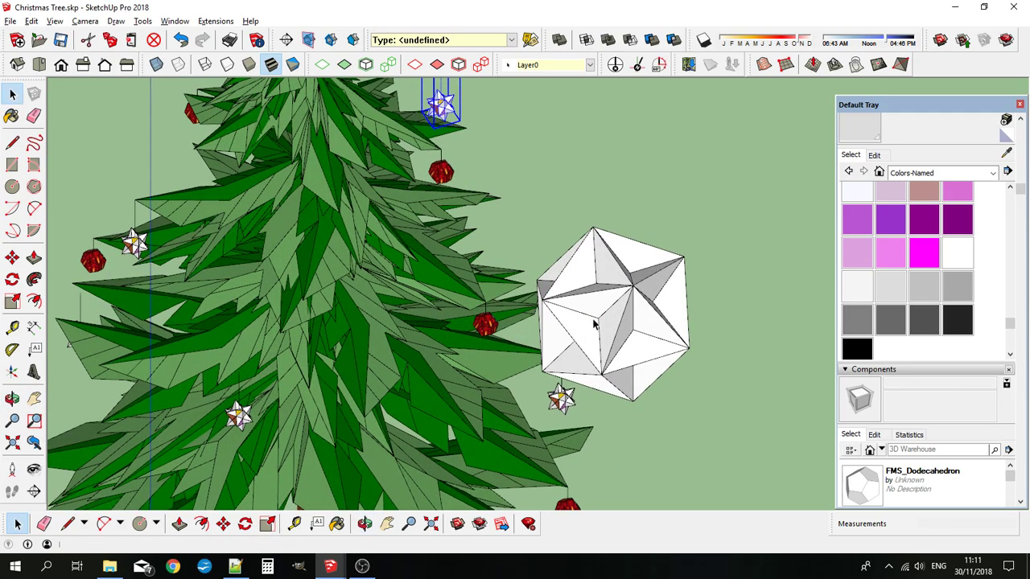
middle_drag(662, 298, 617, 302)
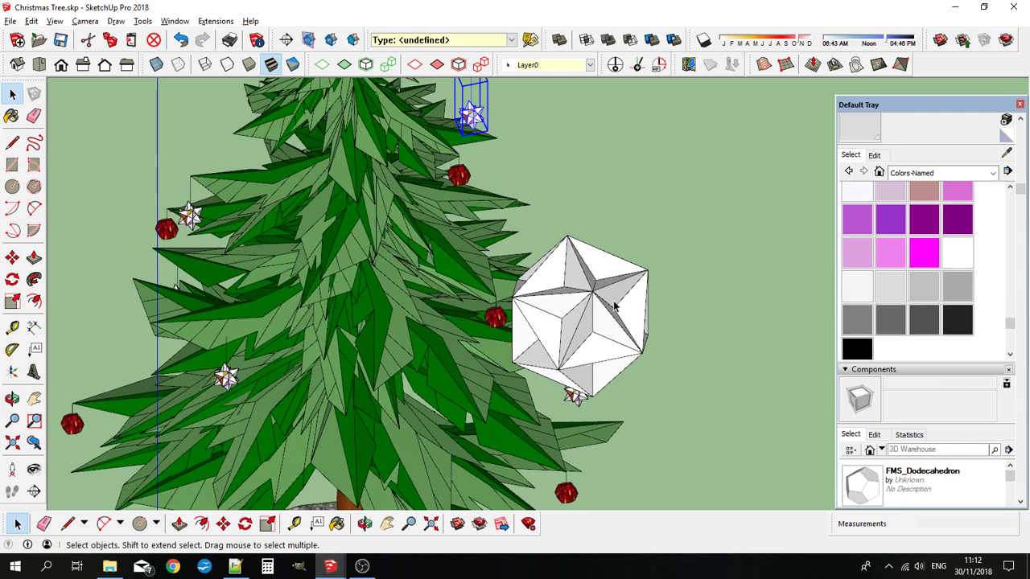
middle_drag(621, 325, 603, 322)
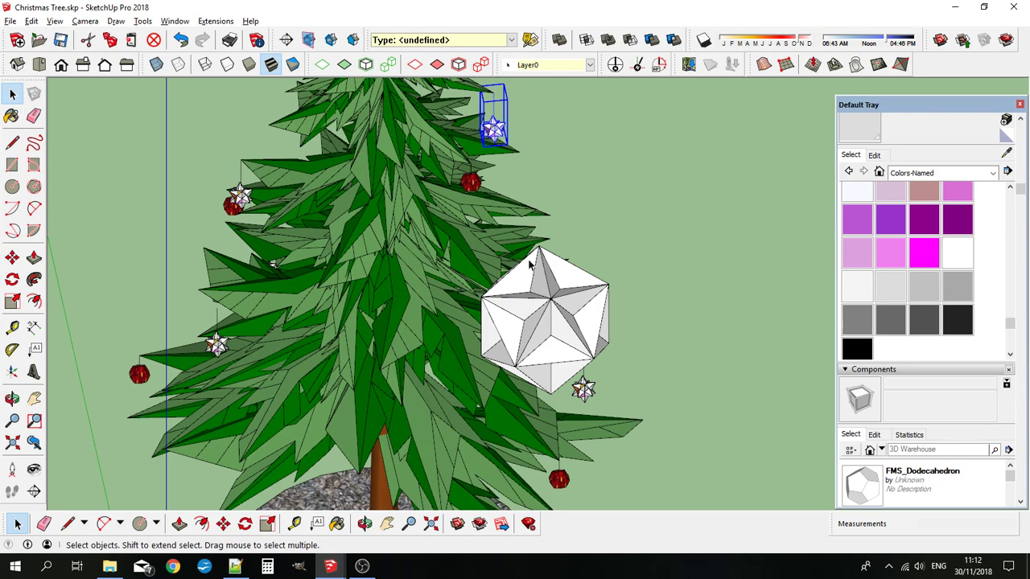
middle_drag(540, 288, 608, 365)
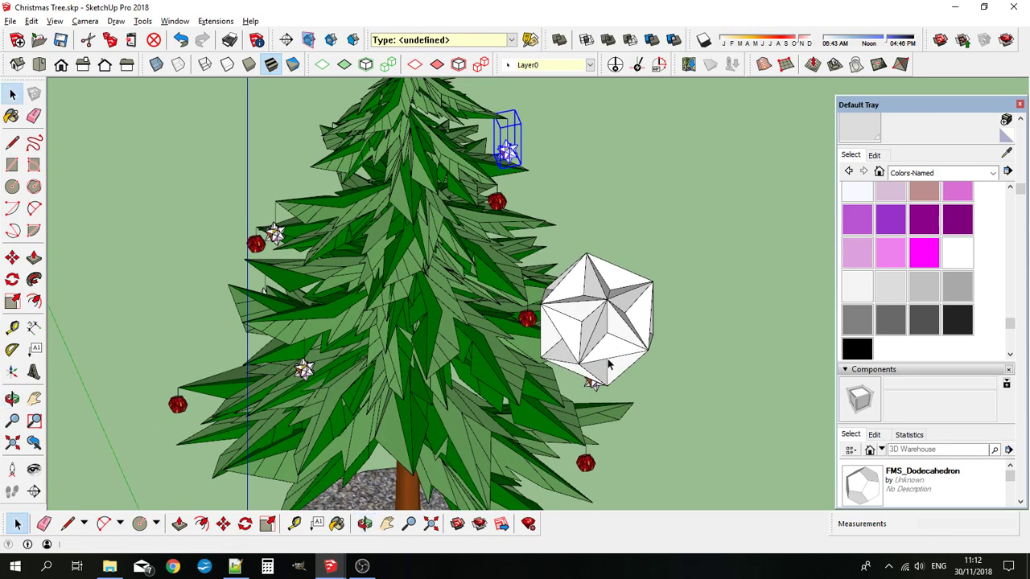
Step: Rebuild the great dodecahedron with its Material set to random coloured faces
scroll(603, 342, up, 2)
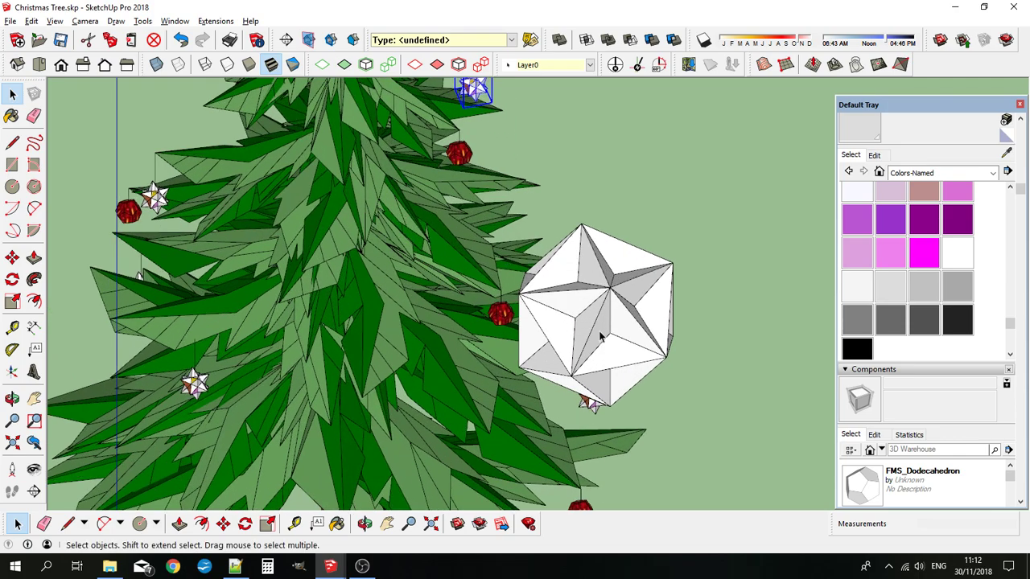
scroll(632, 327, down, 2)
right_click(621, 324)
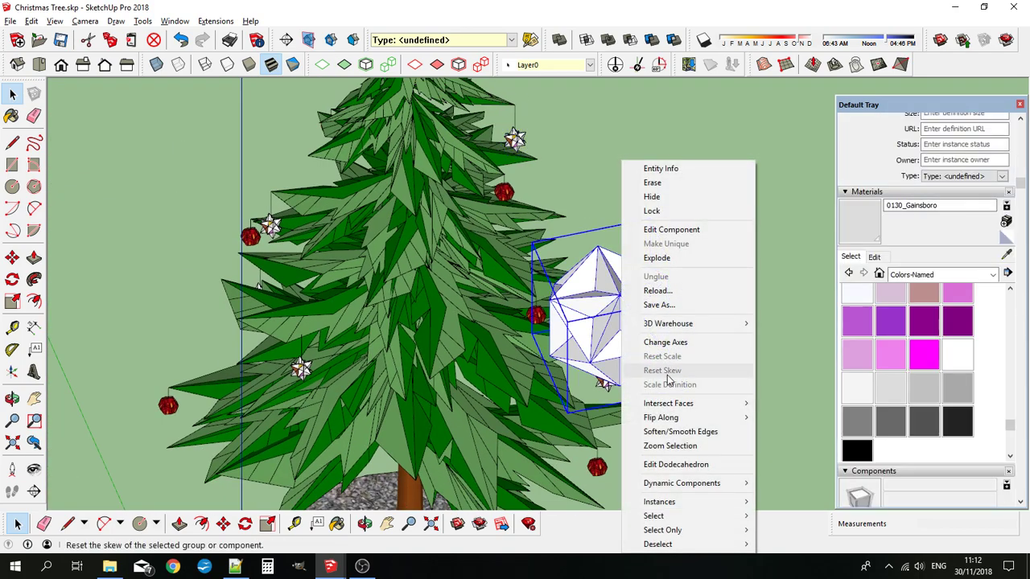
click(695, 464)
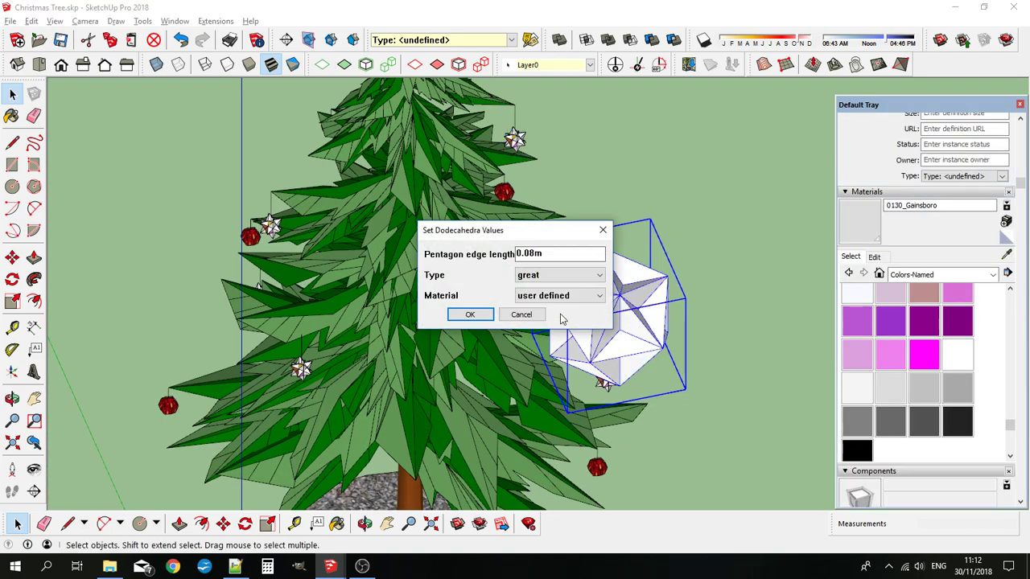
click(564, 298)
click(561, 309)
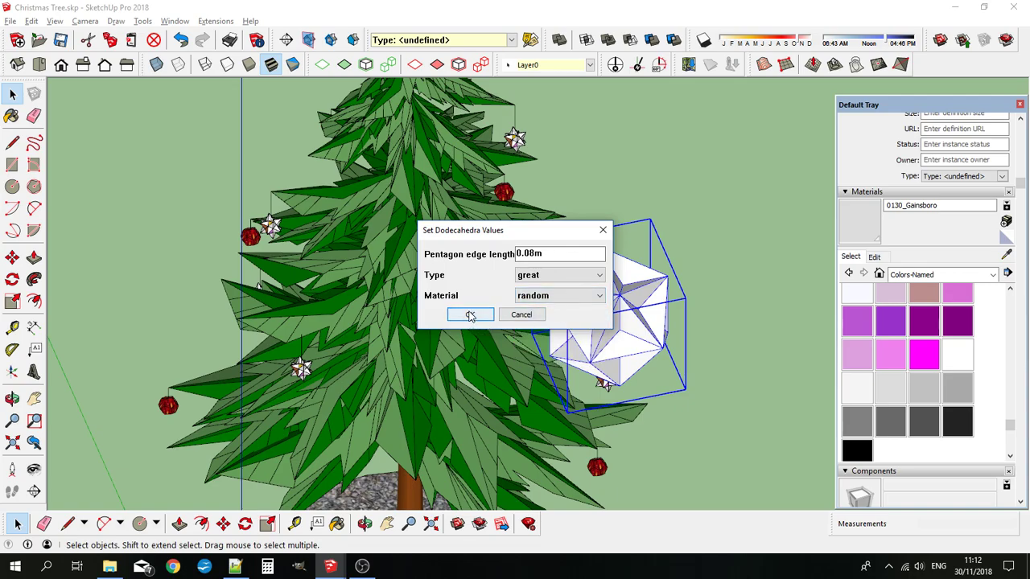
click(471, 315)
Step: Rebuild the coloured dodecahedron with a 0.01m pentagon edge length
middle_drag(584, 352, 644, 329)
scroll(624, 300, up, 3)
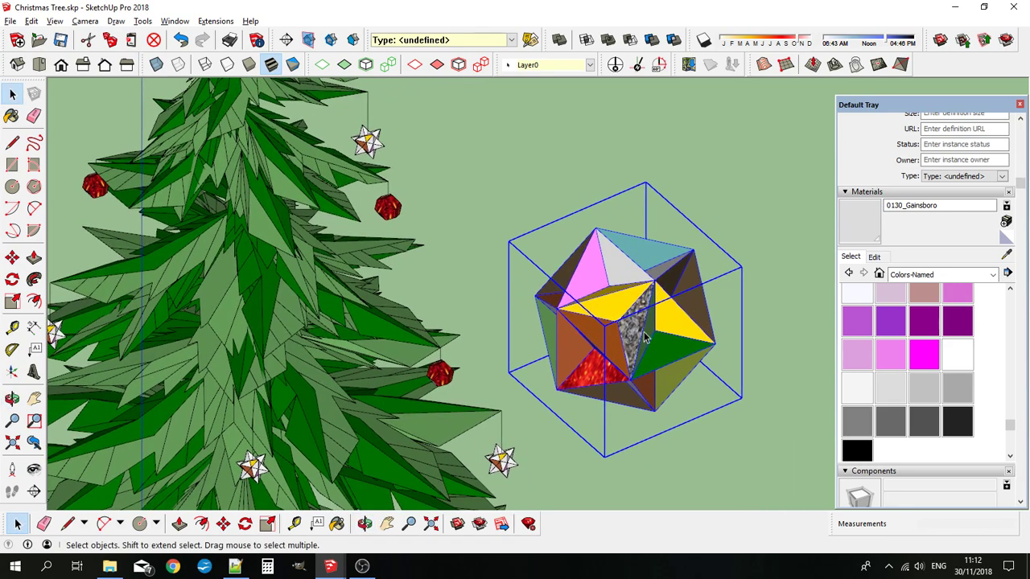
right_click(643, 330)
click(675, 467)
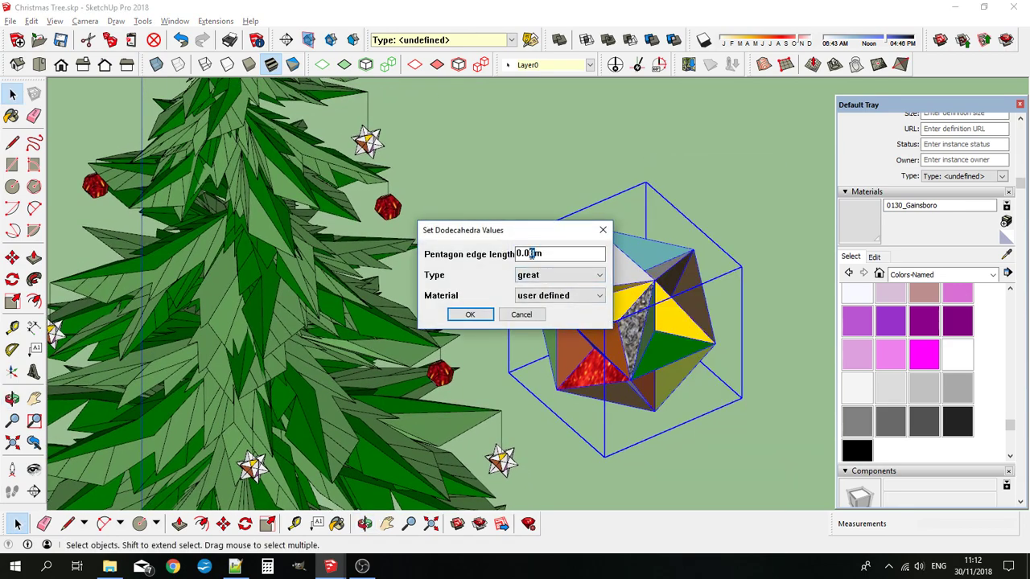
click(469, 314)
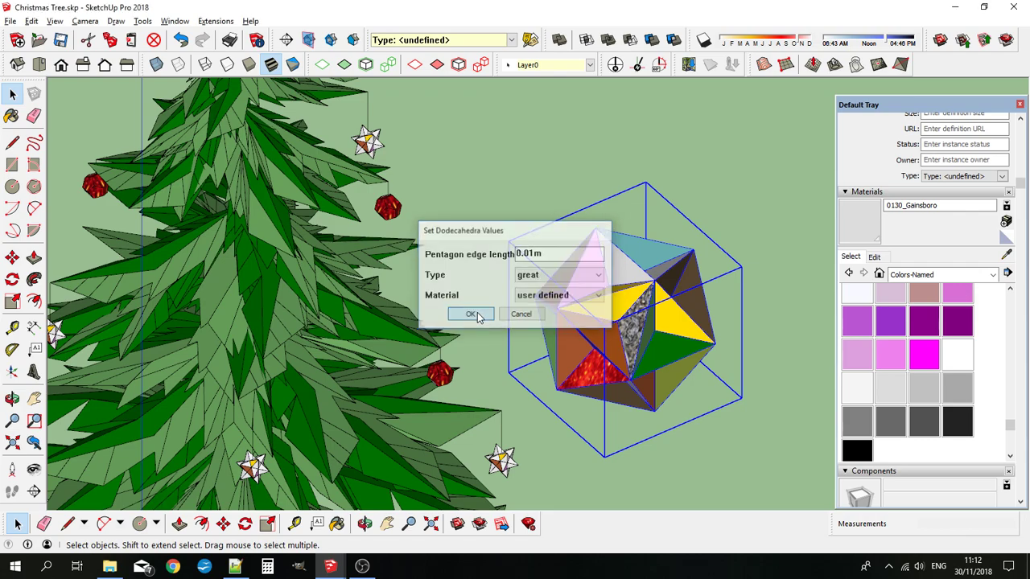
scroll(631, 317, up, 6)
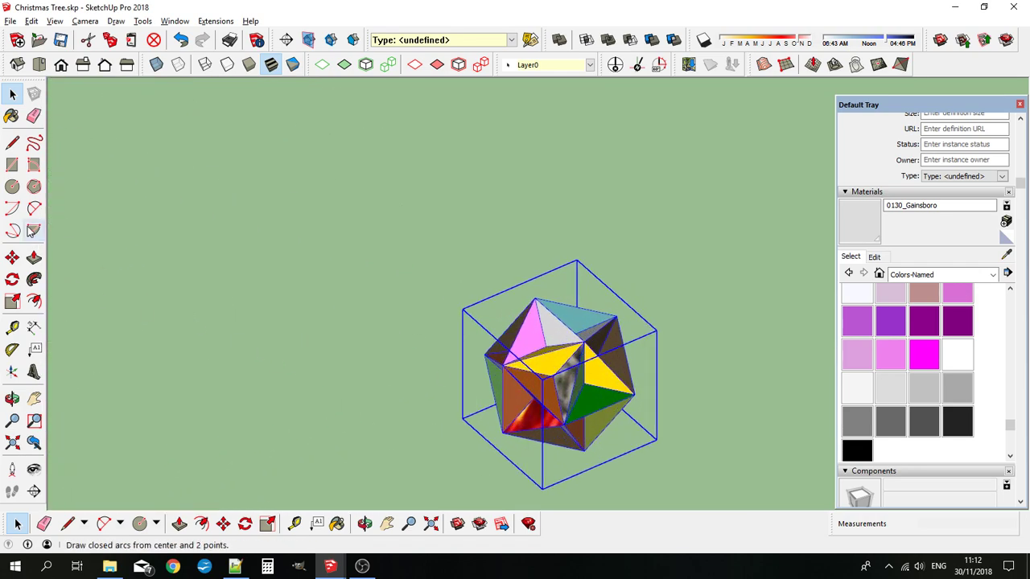
Step: Draw a vertical hanging-string line up from the top of the dodecahedron
click(12, 142)
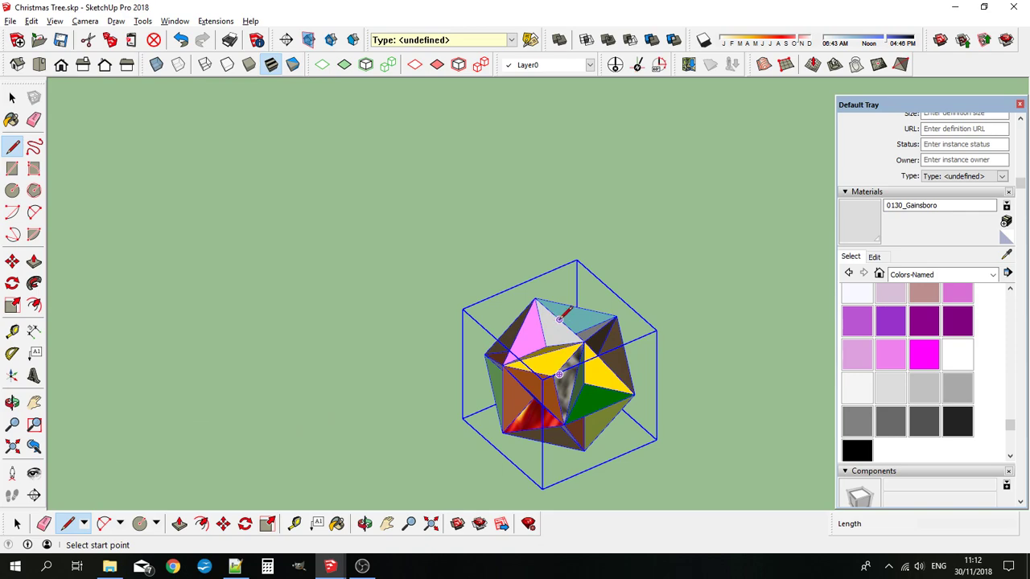
click(559, 318)
click(572, 204)
click(12, 97)
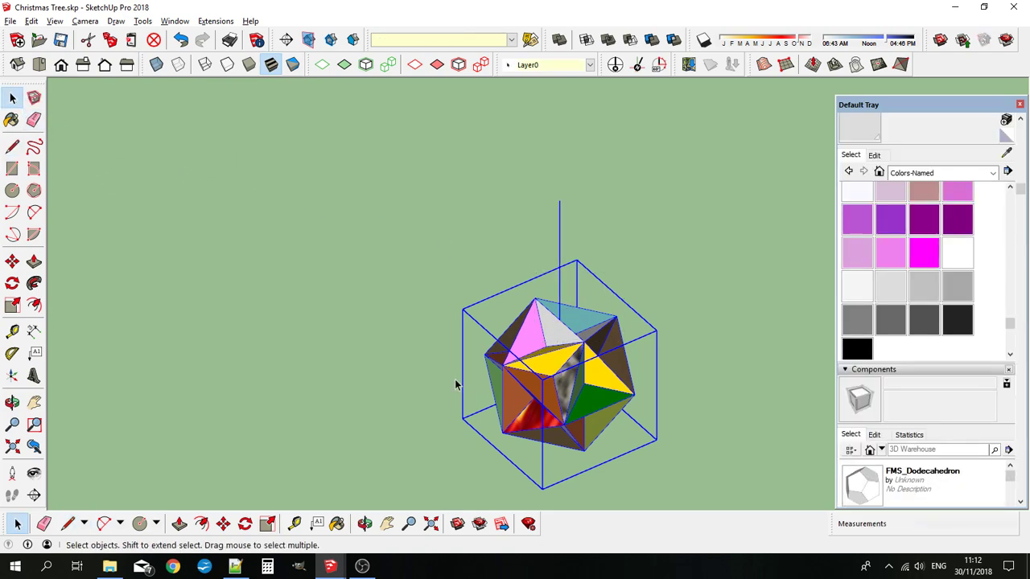
Step: Cancel an accidental move of the ornament and zoom out to show the whole tree
click(13, 262)
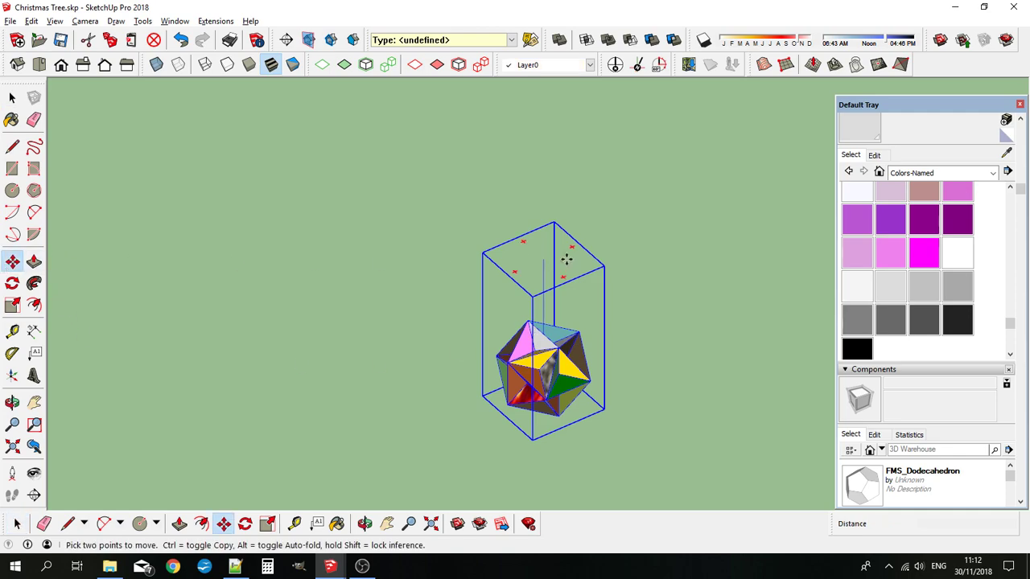
click(544, 259)
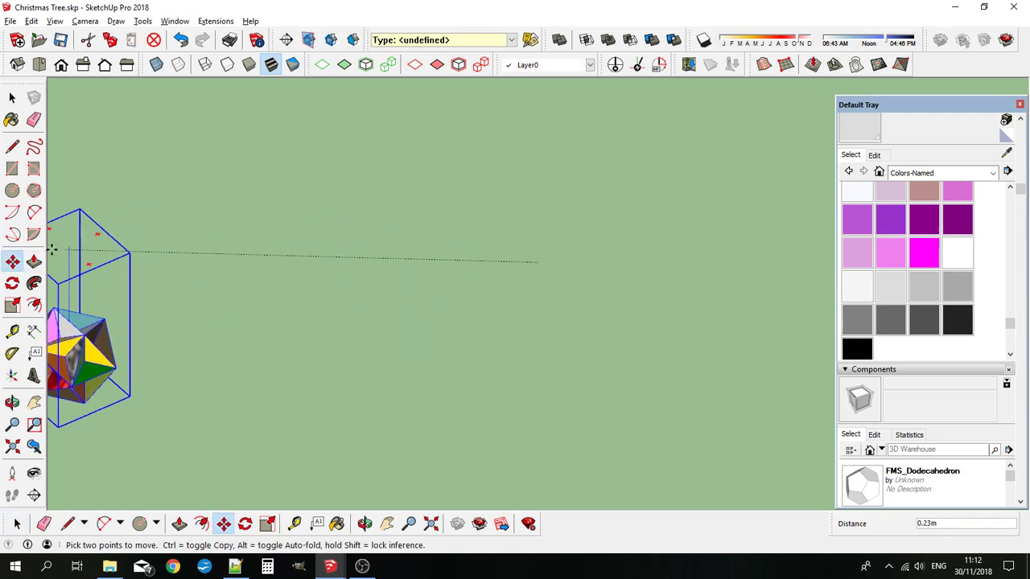
key(Escape)
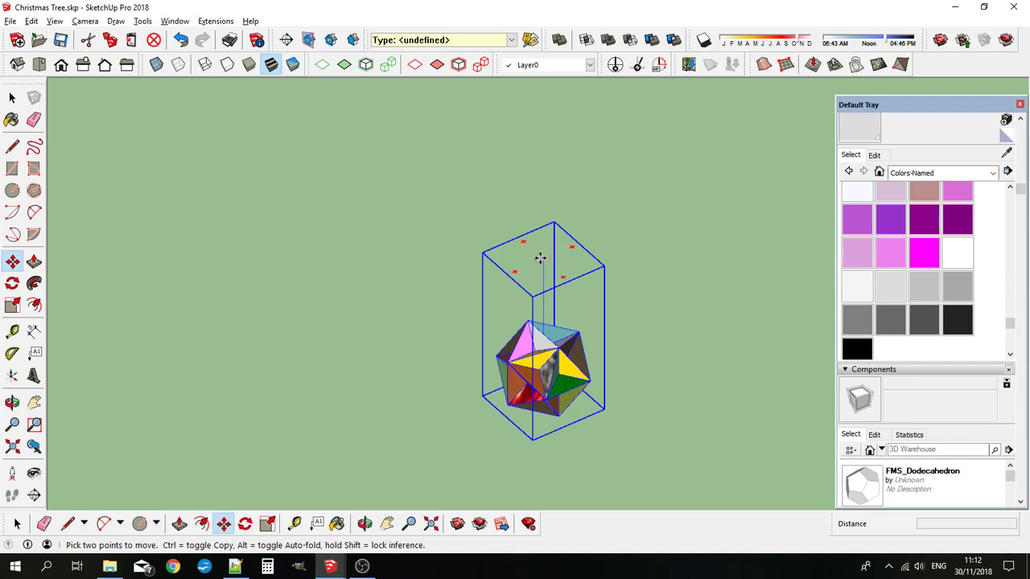
scroll(544, 259, down, 10)
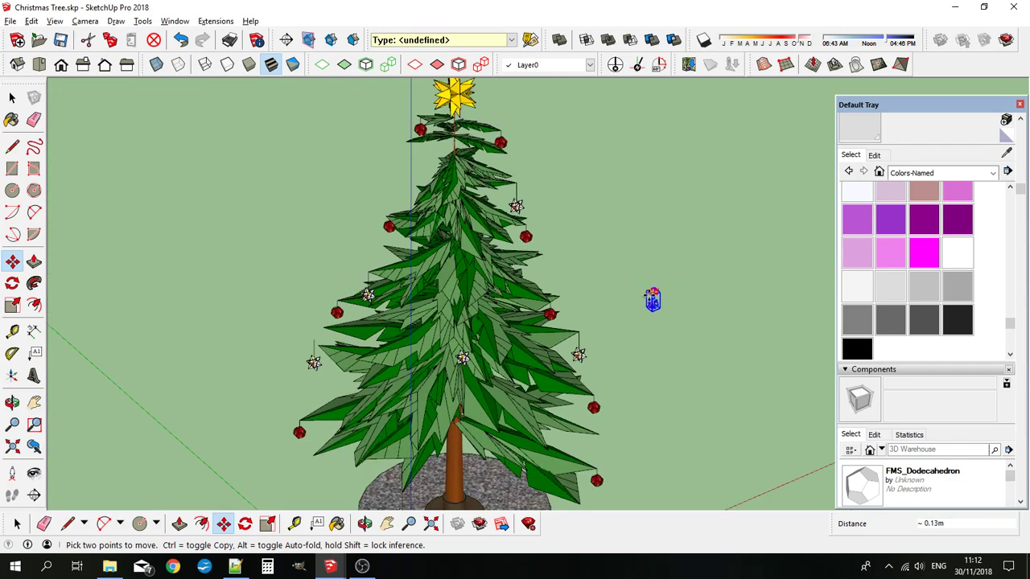
middle_drag(650, 298, 567, 298)
Step: Place five copies of the dodecahedron ornament on upper, lower and trunk-side branches
click(552, 324)
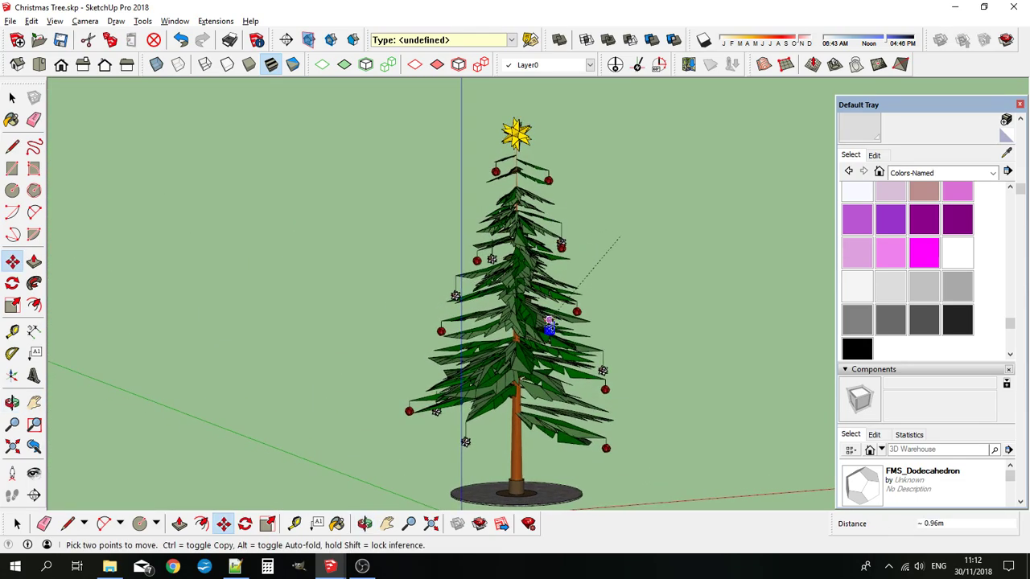
scroll(553, 372, up, 2)
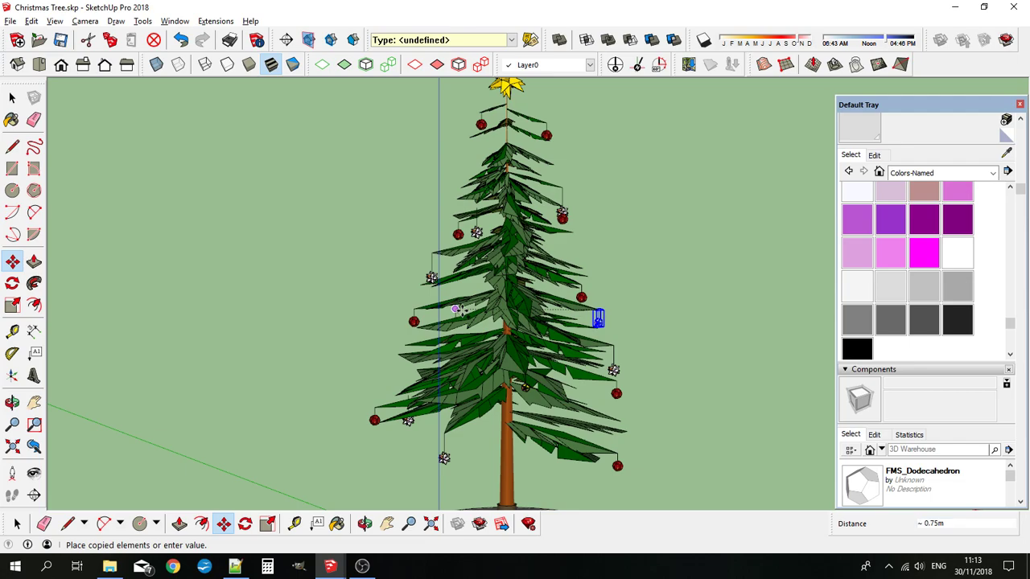
click(455, 310)
click(455, 311)
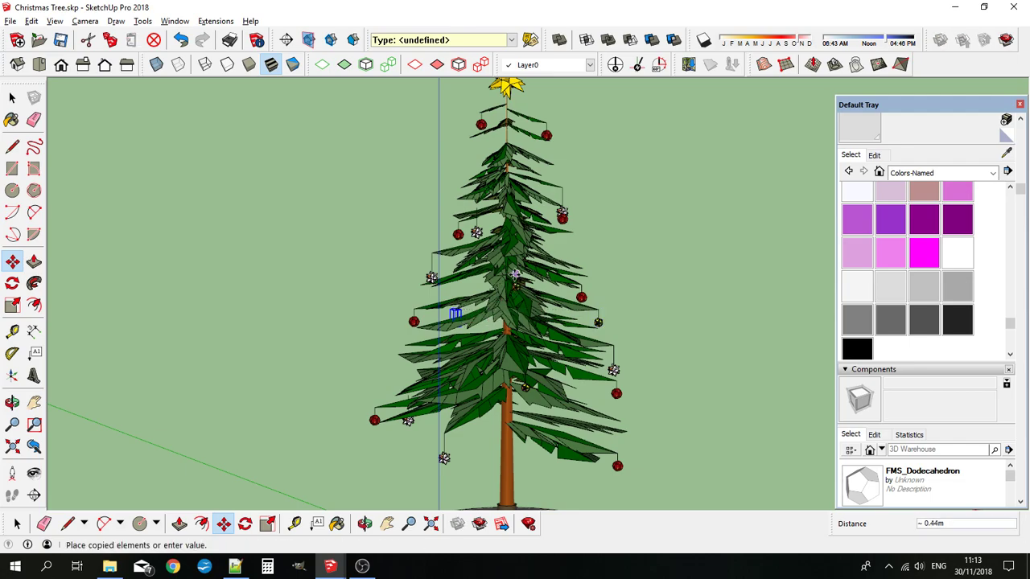
click(528, 256)
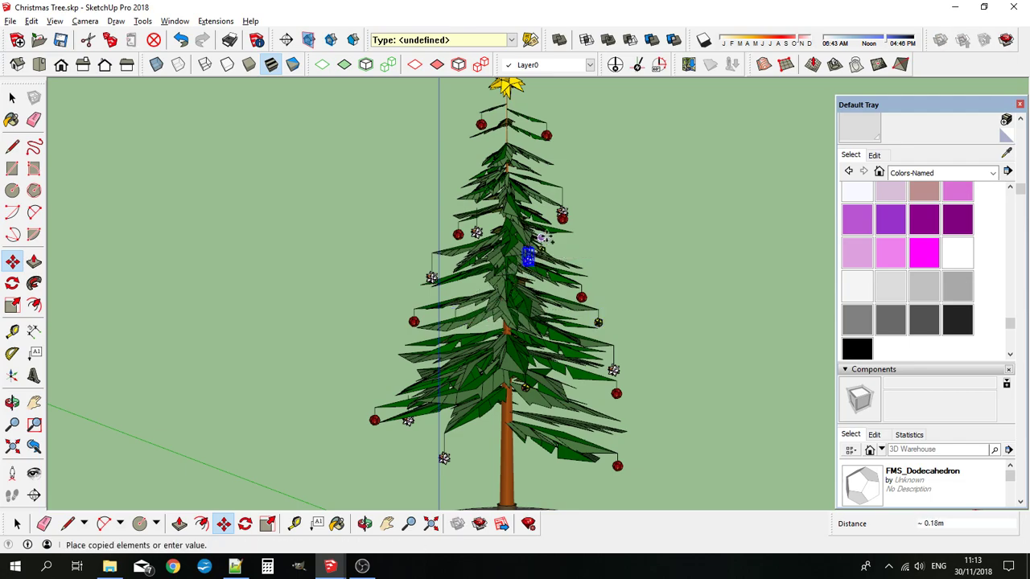
click(552, 232)
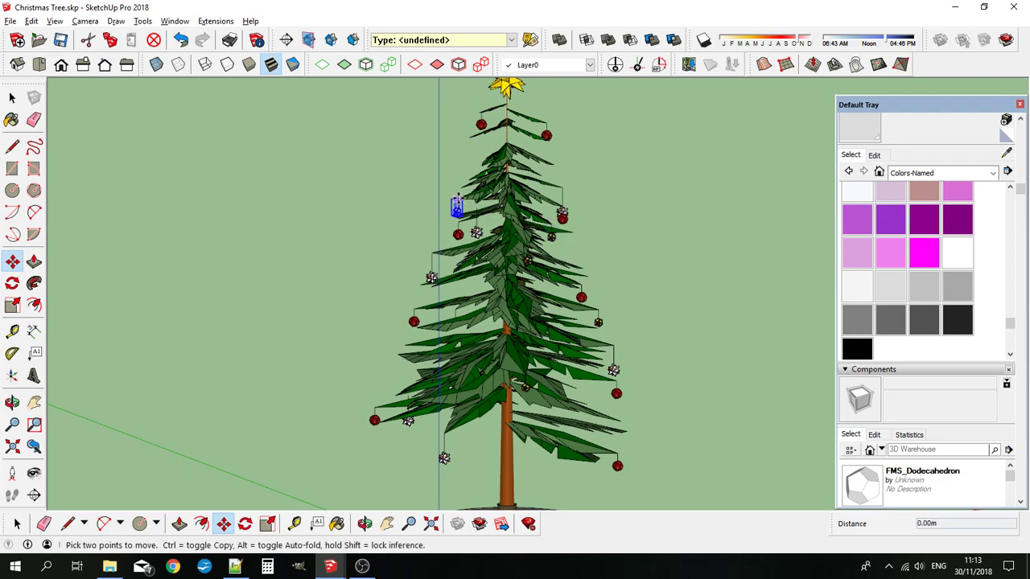
click(549, 408)
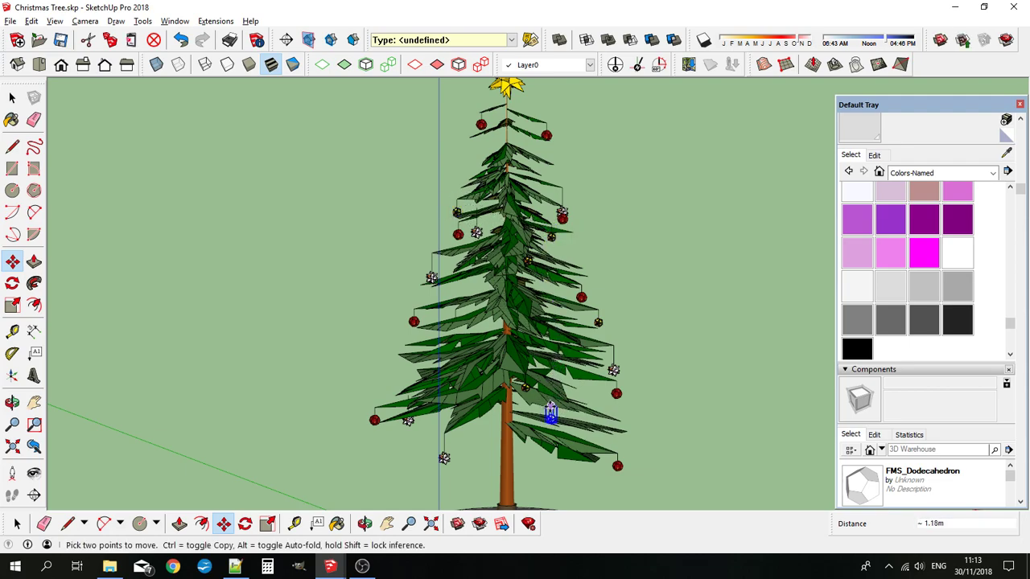
click(549, 412)
click(481, 399)
click(481, 402)
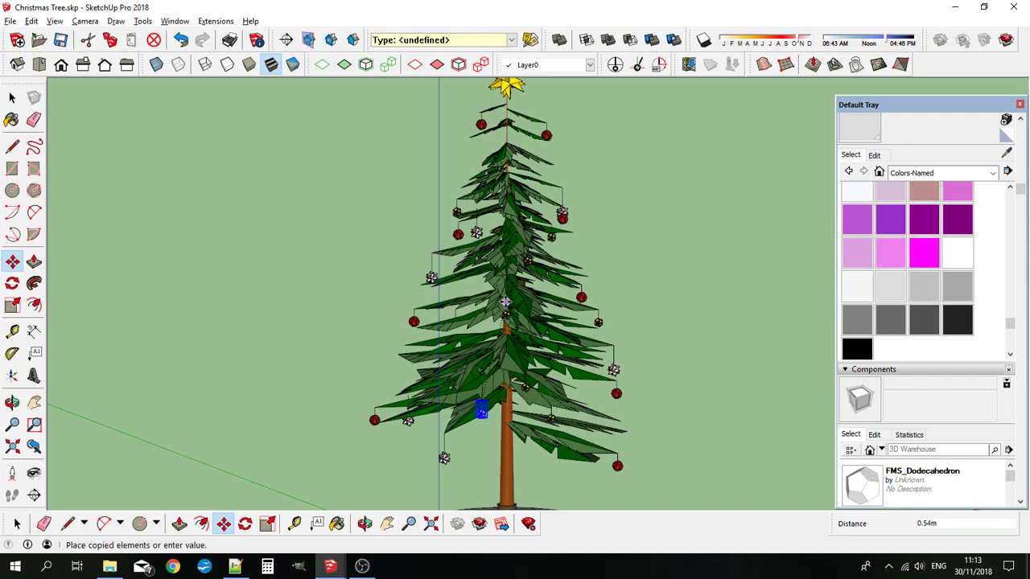
click(505, 304)
middle_drag(505, 304, 397, 233)
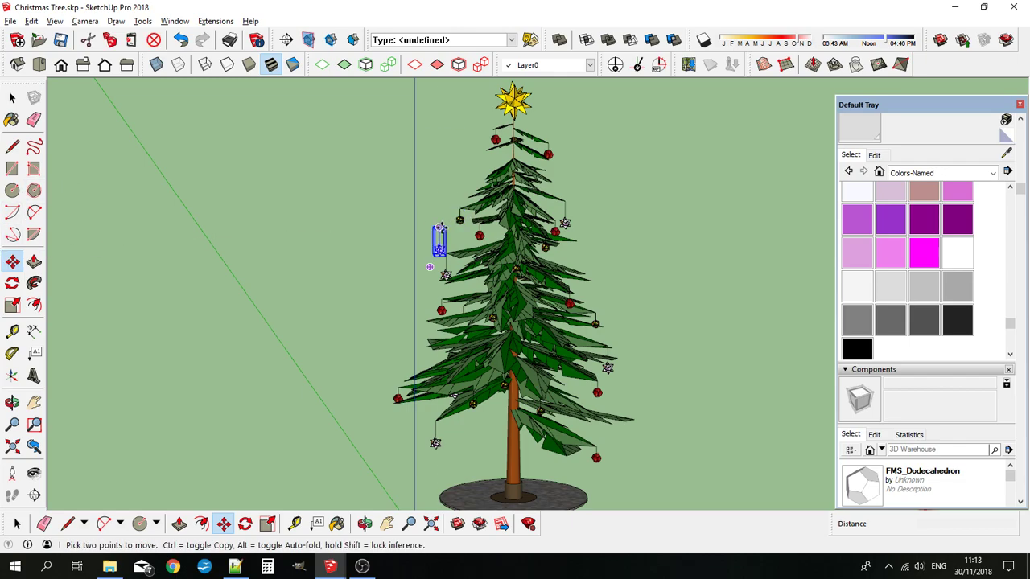
Step: Move the stray ornament beside the tree back onto its branches
click(12, 97)
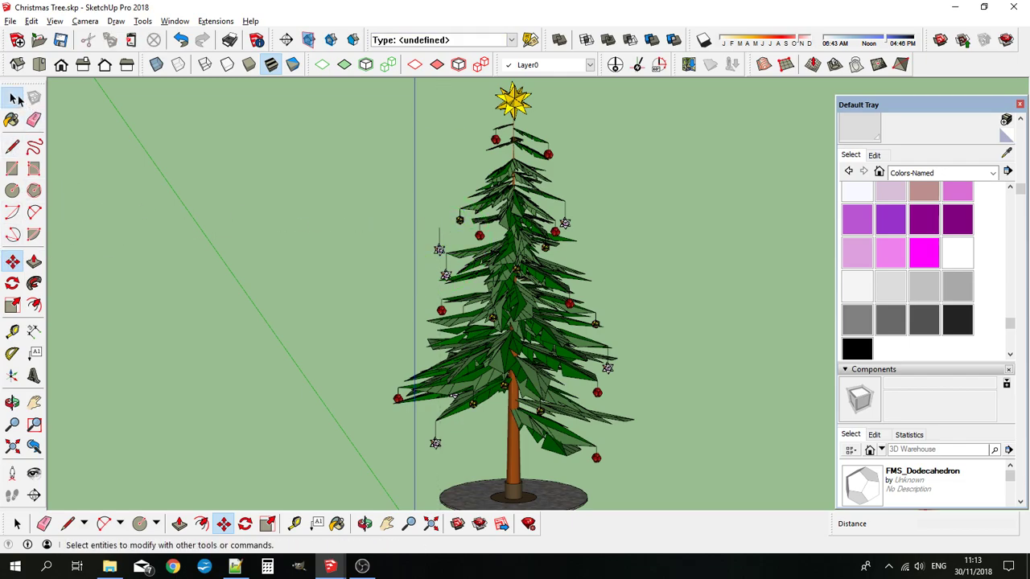
click(441, 253)
click(13, 261)
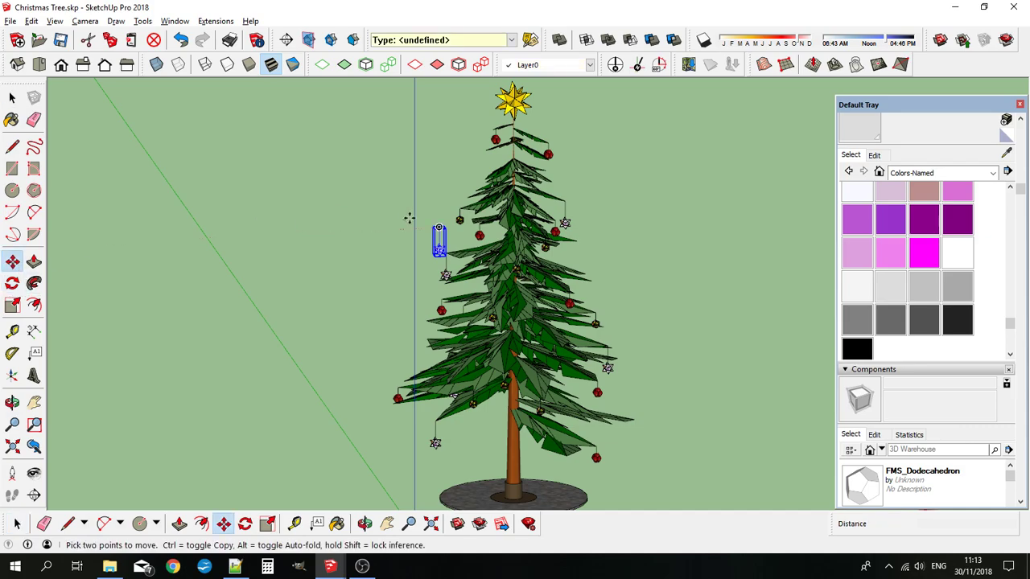
click(430, 267)
scroll(519, 266, up, 3)
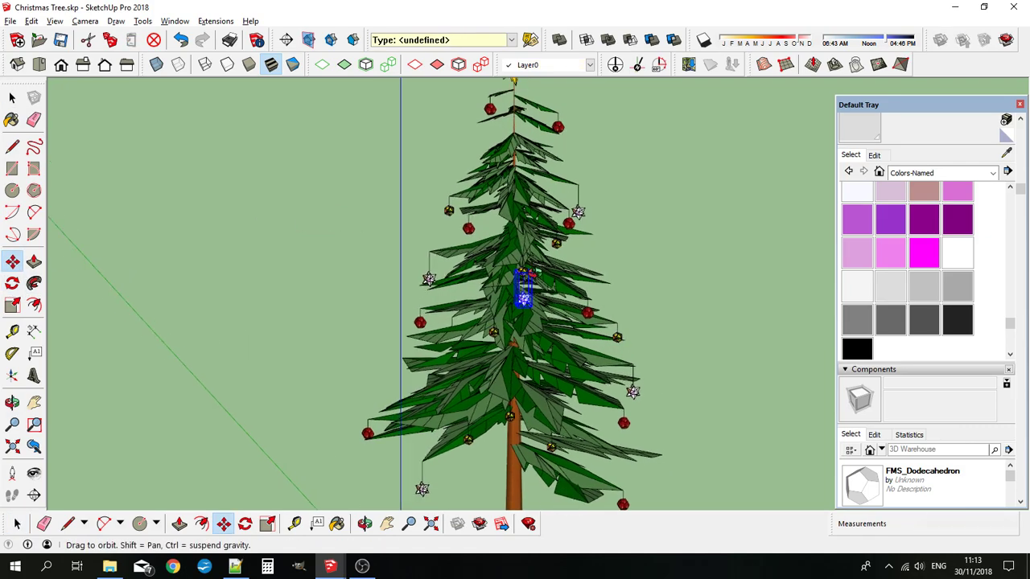
click(512, 220)
scroll(435, 279, down, 4)
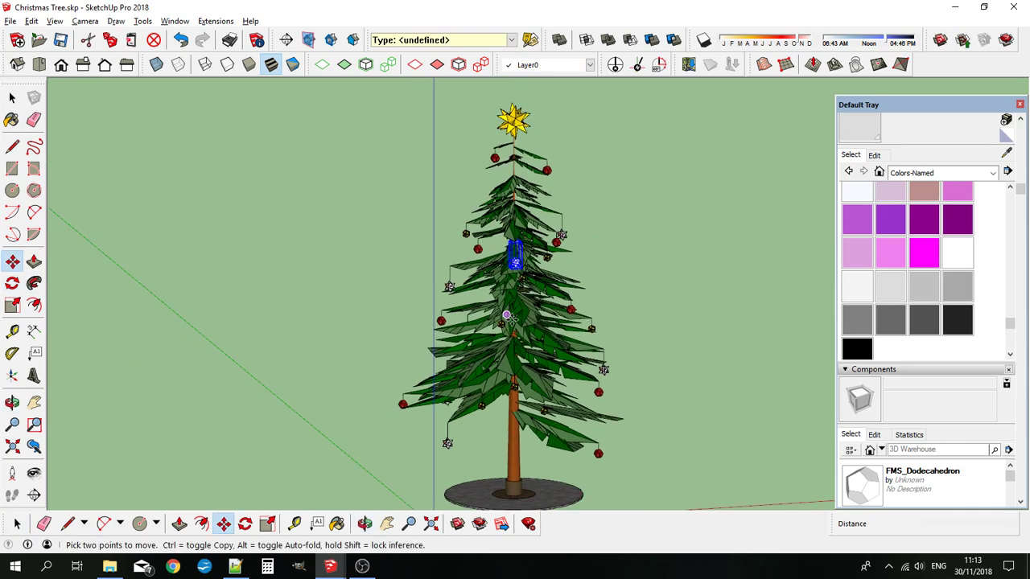
Step: Box-select the whole decorated tree with all its ornaments
key(space)
middle_drag(294, 283, 279, 298)
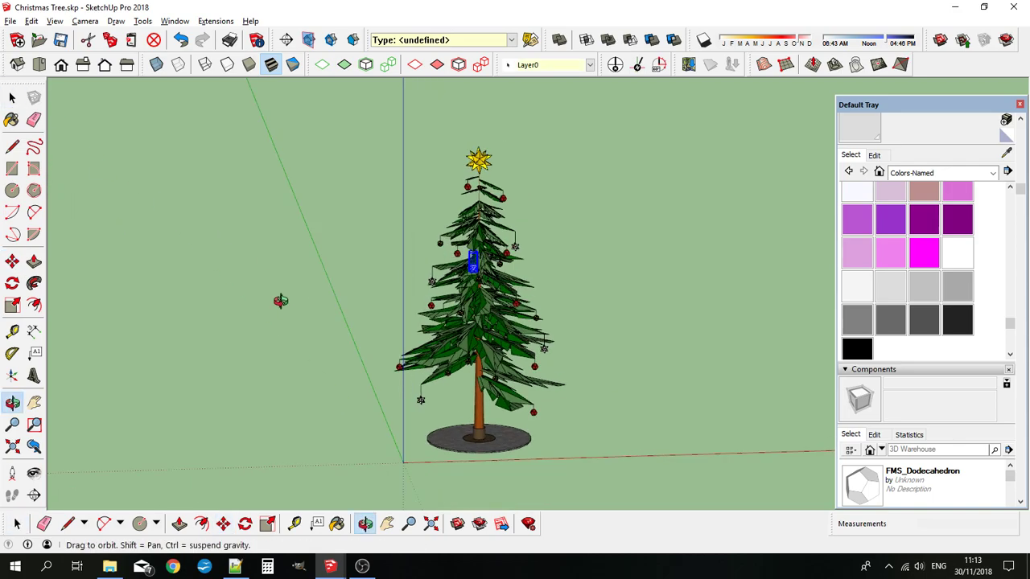
middle_drag(352, 299, 446, 328)
drag(406, 435, 658, 160)
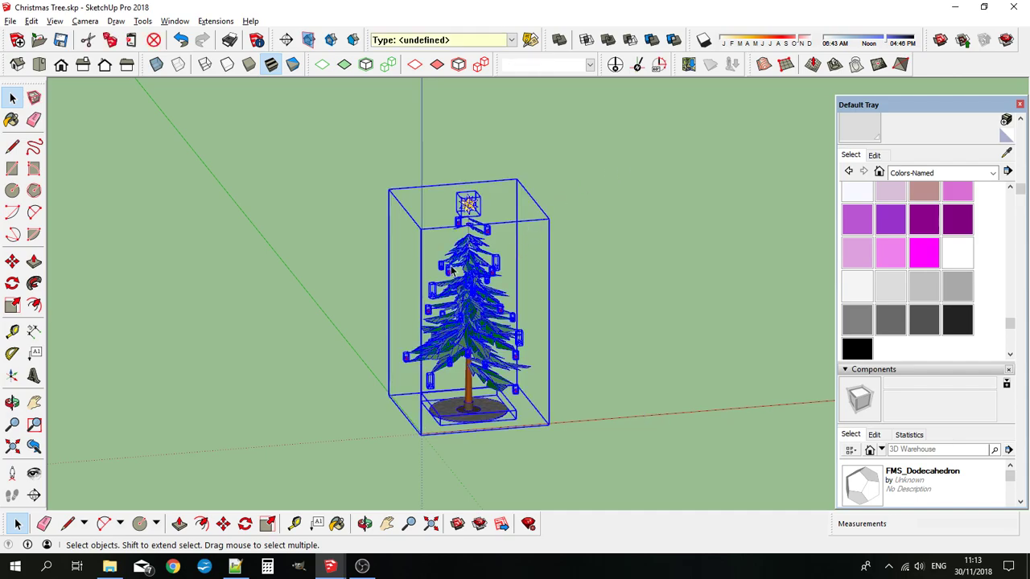
key(alt)
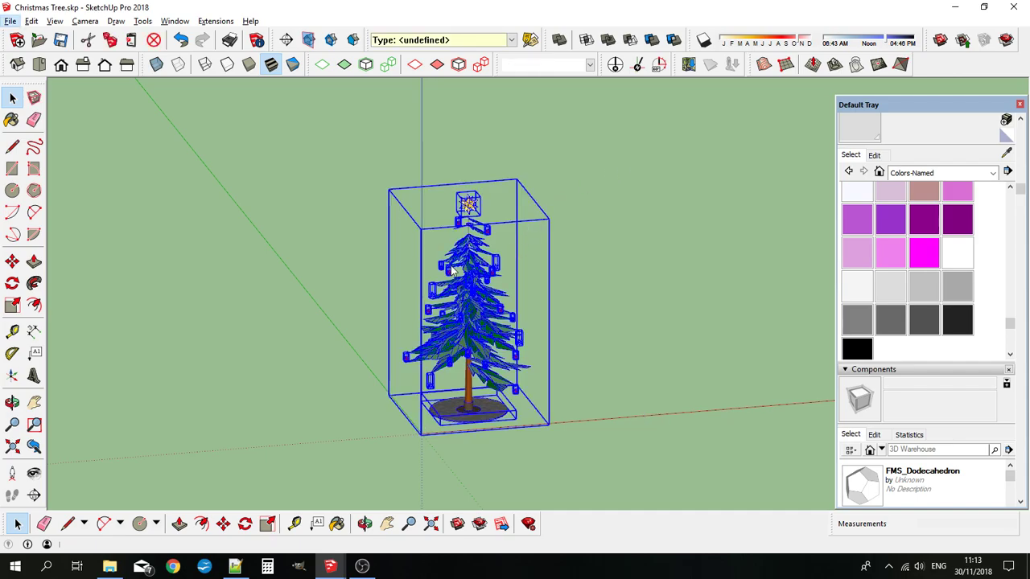
key(alt)
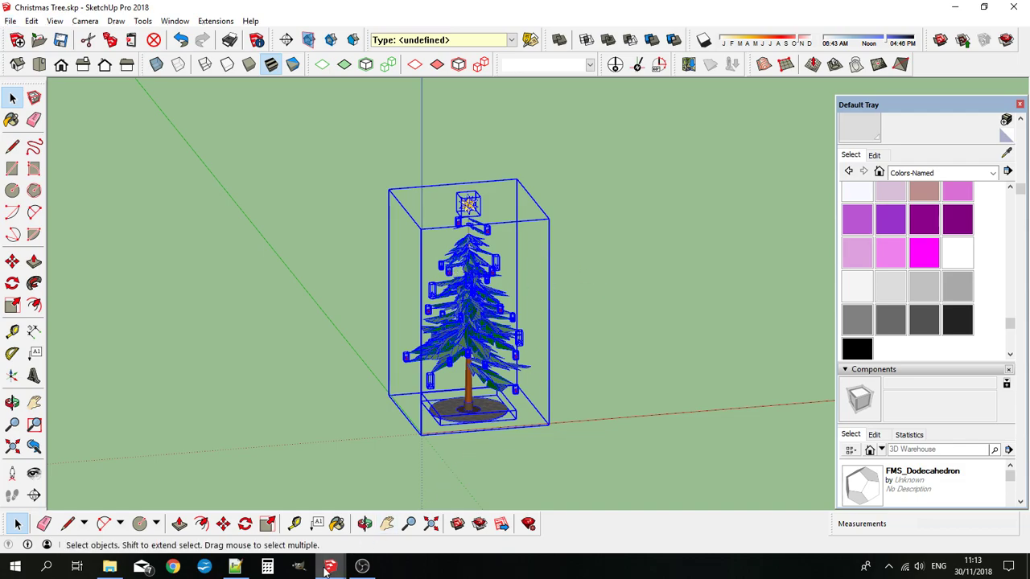
Step: Switch to the FMS House 2 storey model and show the sectioned living-room scene
mouse_move(326, 571)
click(391, 534)
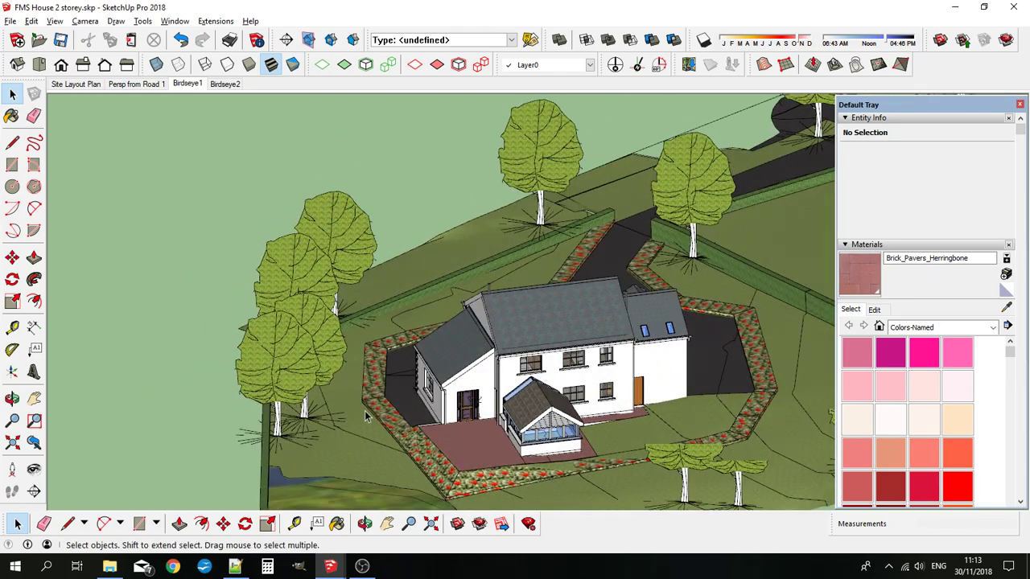
key(Page_Down)
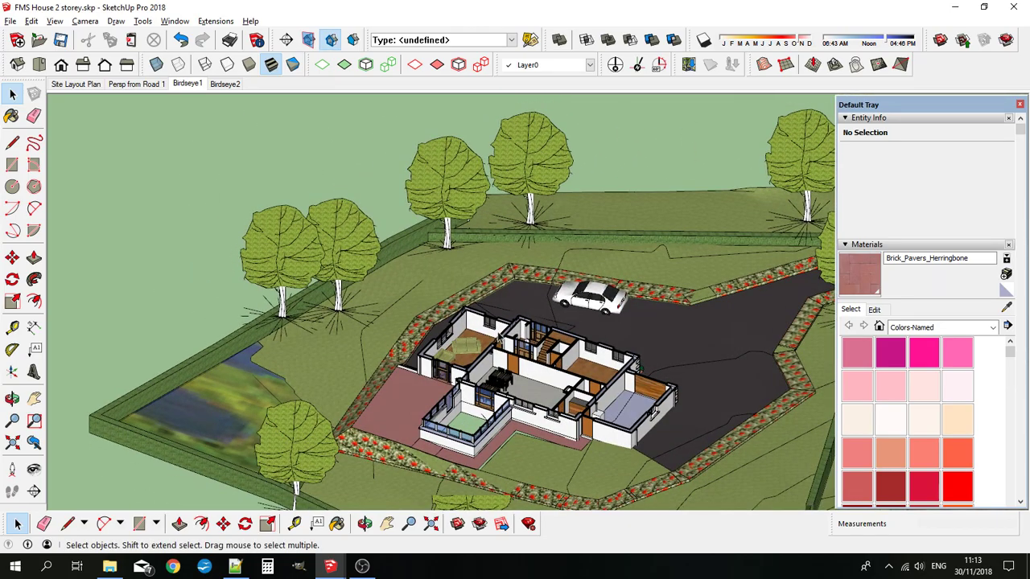
Step: Paste the tree into the living room and nudge it toward the corner behind the sofa
key(ctrl+v)
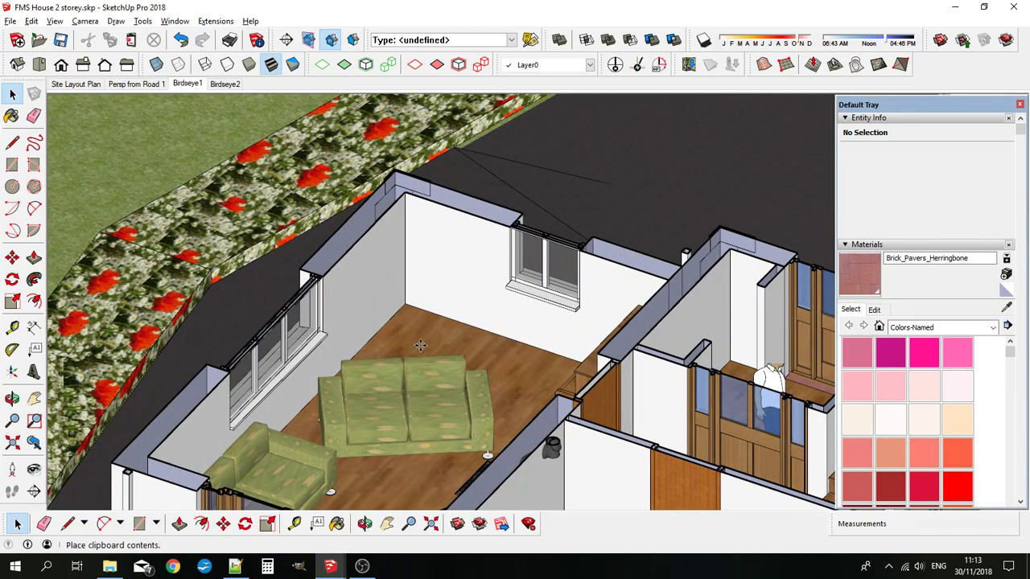
click(502, 372)
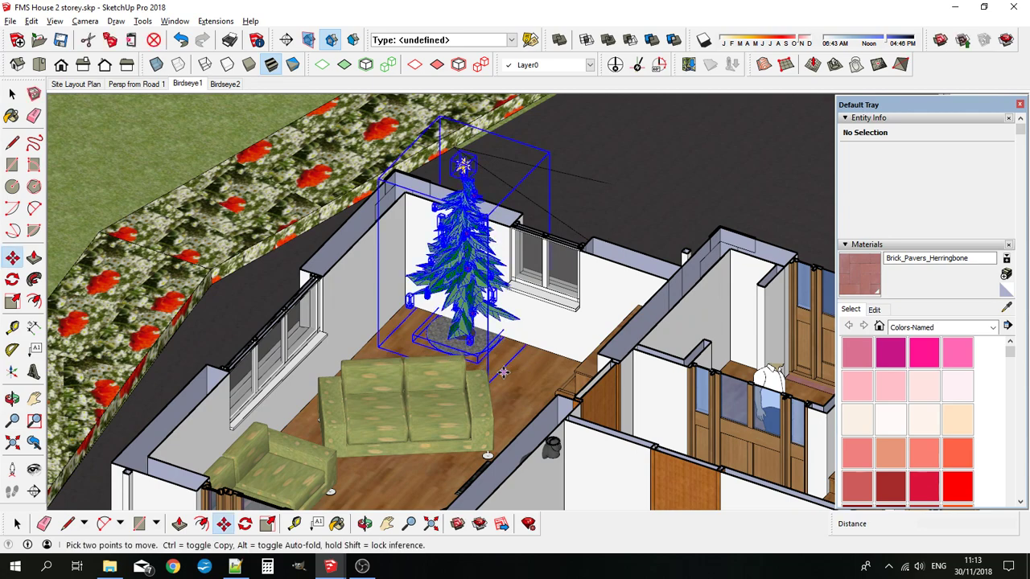
scroll(504, 362, up, 2)
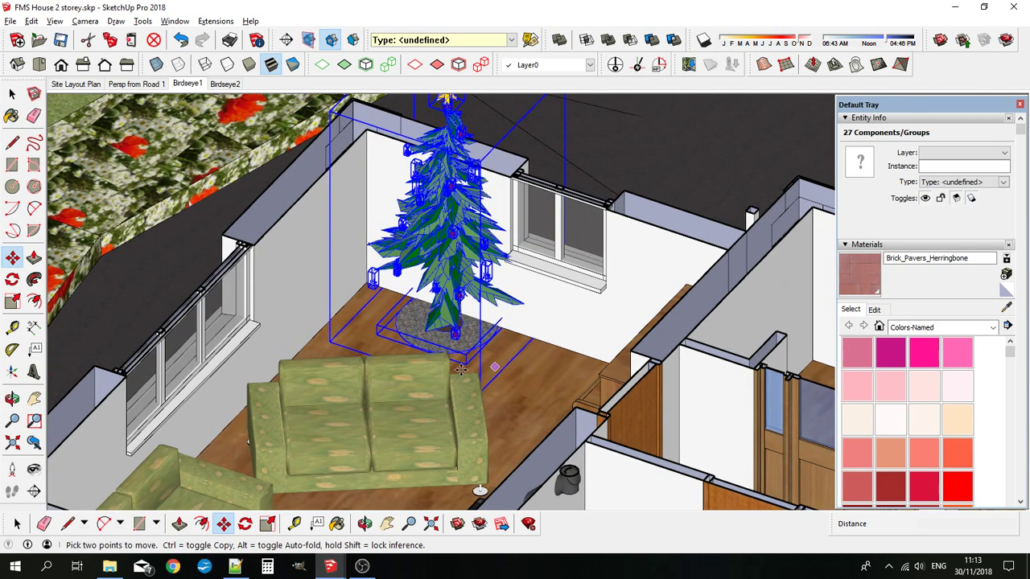
click(517, 364)
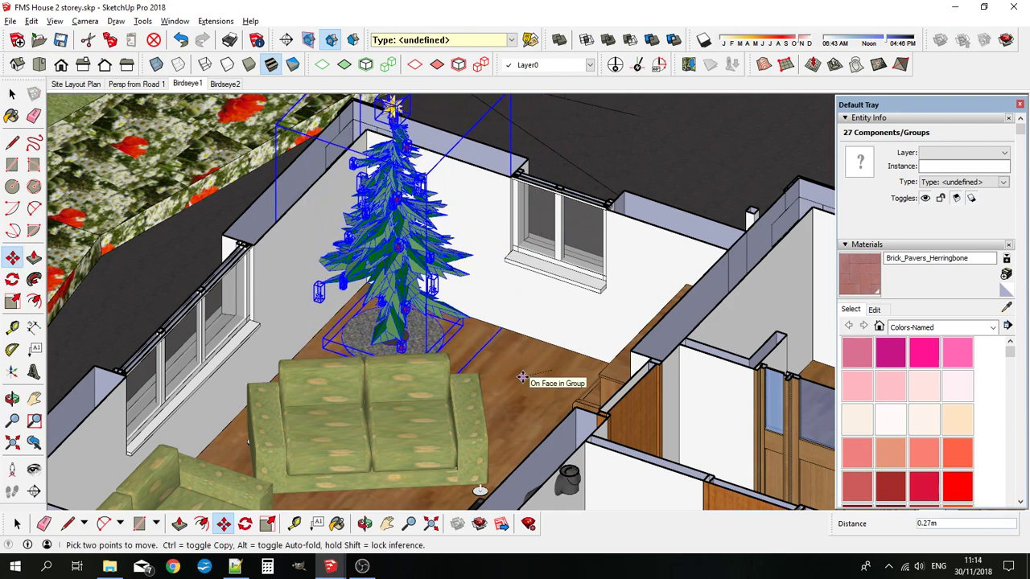
Step: Stand the camera on the living-room floor and switch to Perspective projection
middle_drag(520, 378, 121, 402)
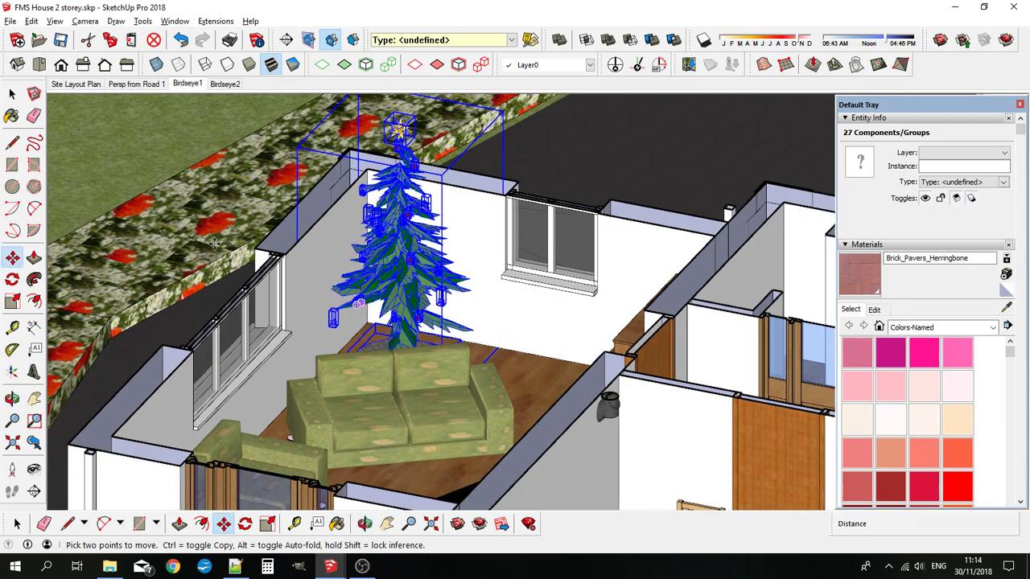
click(12, 471)
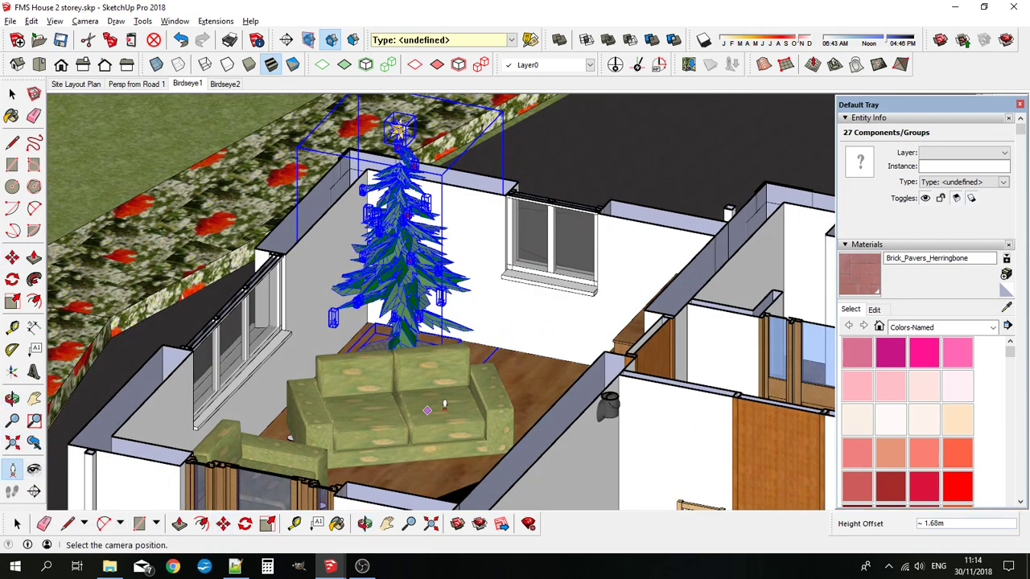
click(444, 476)
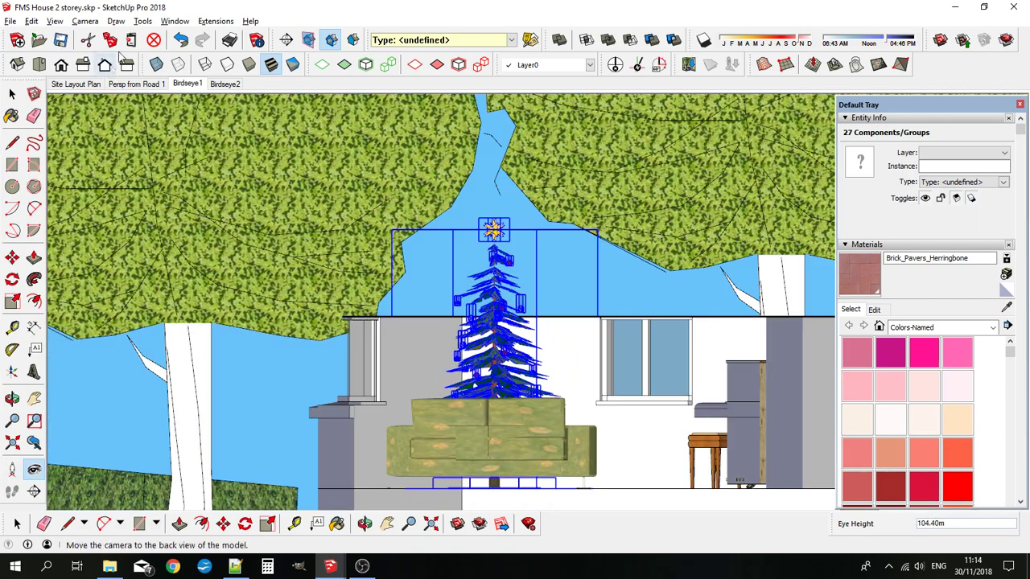
click(84, 21)
click(107, 99)
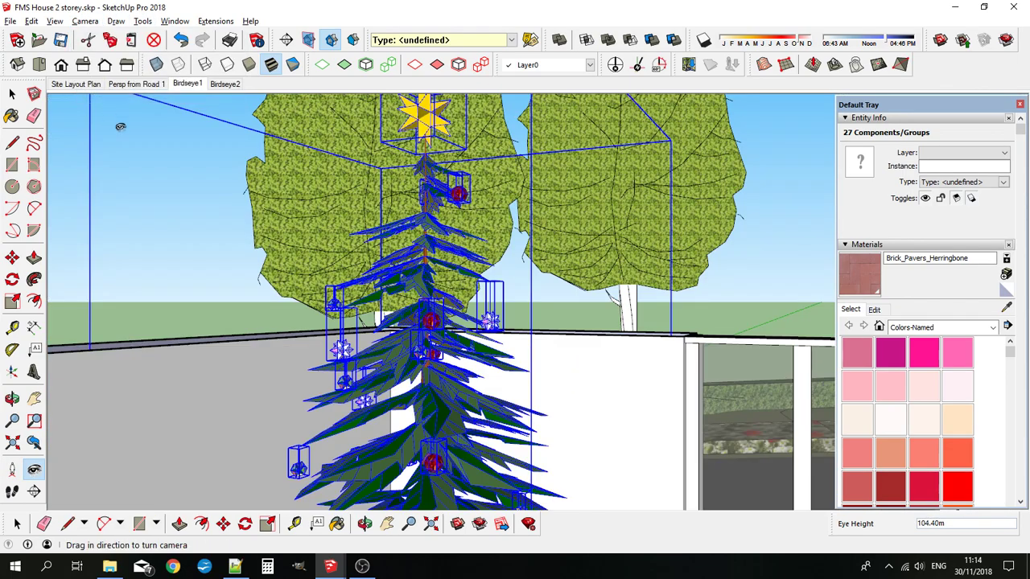
Step: Look around to frame the tree between the windows and deselect everything
middle_drag(267, 208, 354, 286)
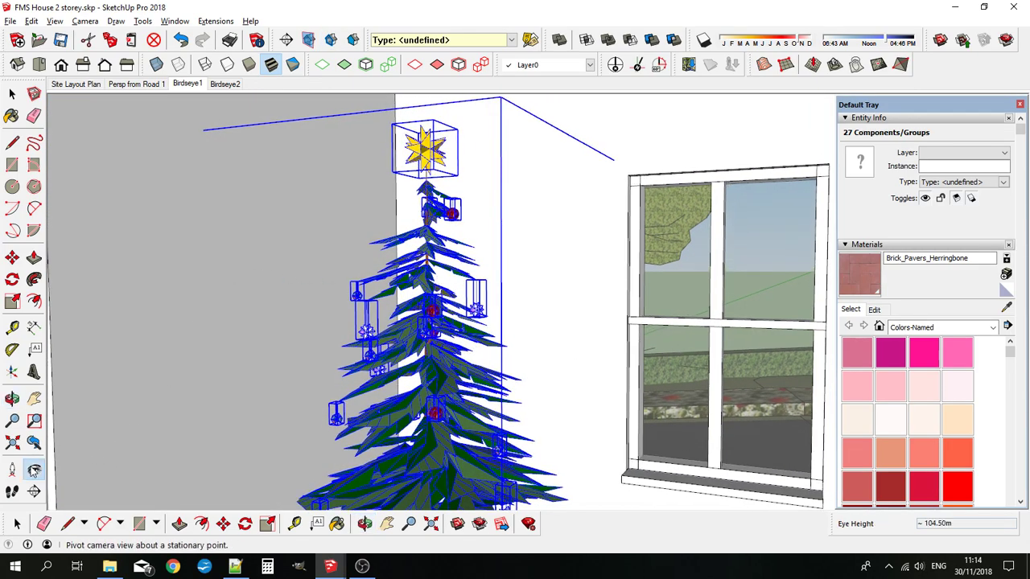
drag(351, 354, 271, 340)
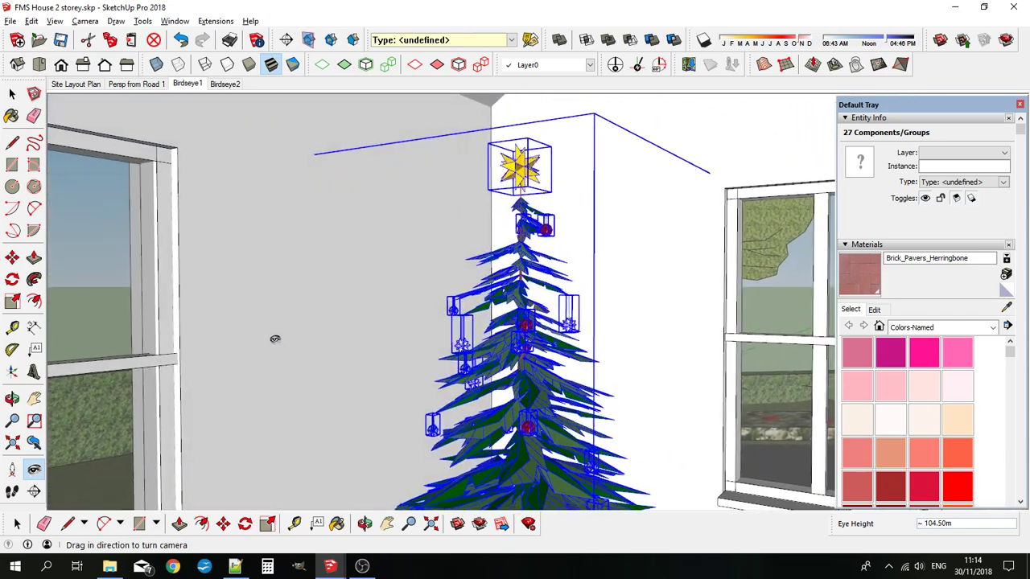
click(31, 21)
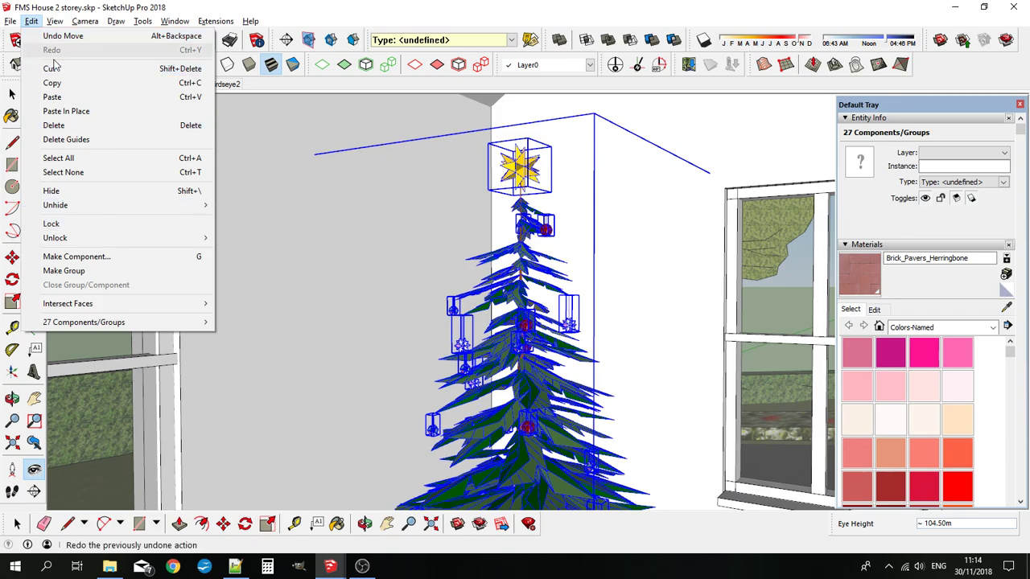
click(62, 172)
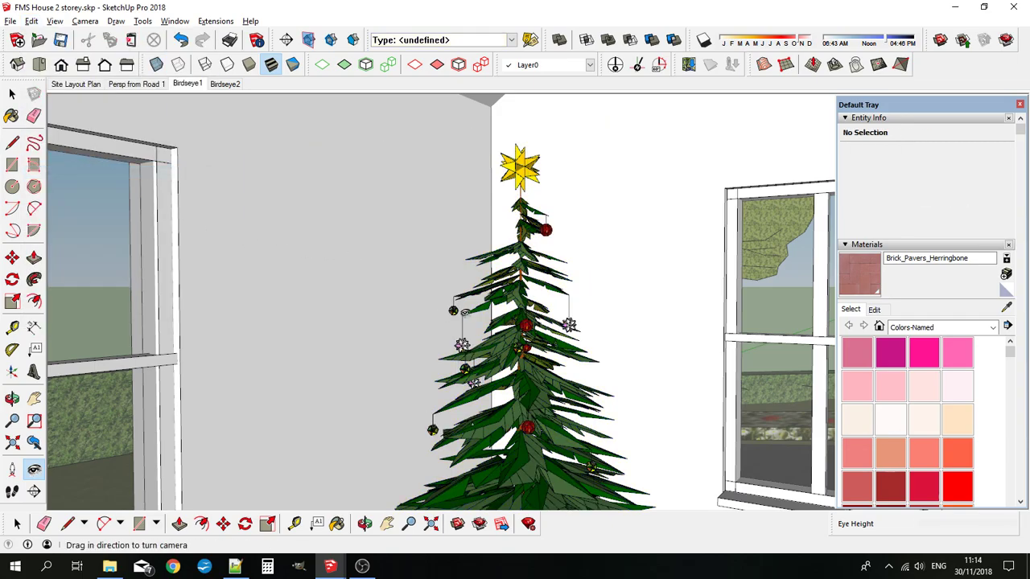
drag(265, 338, 460, 338)
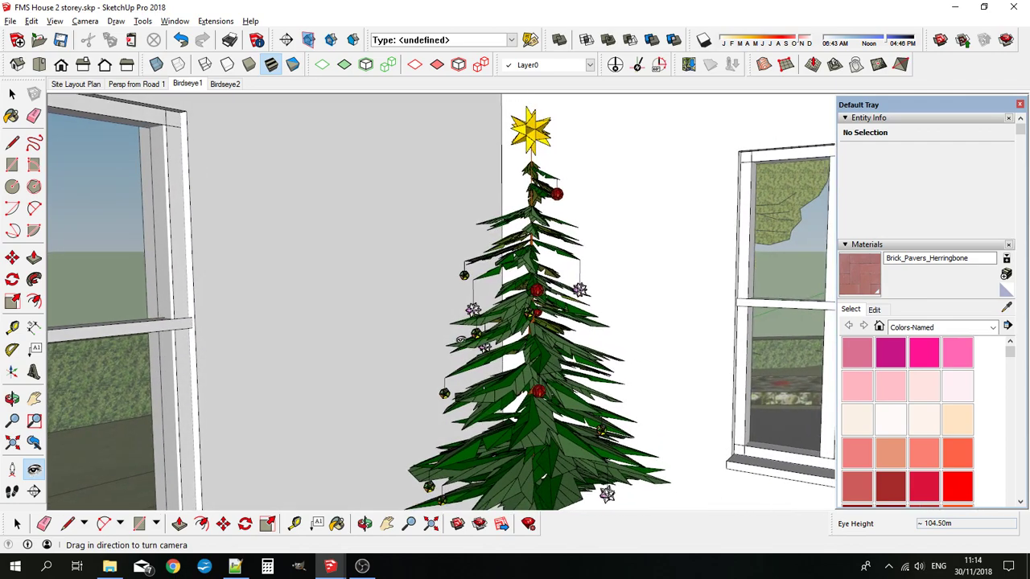